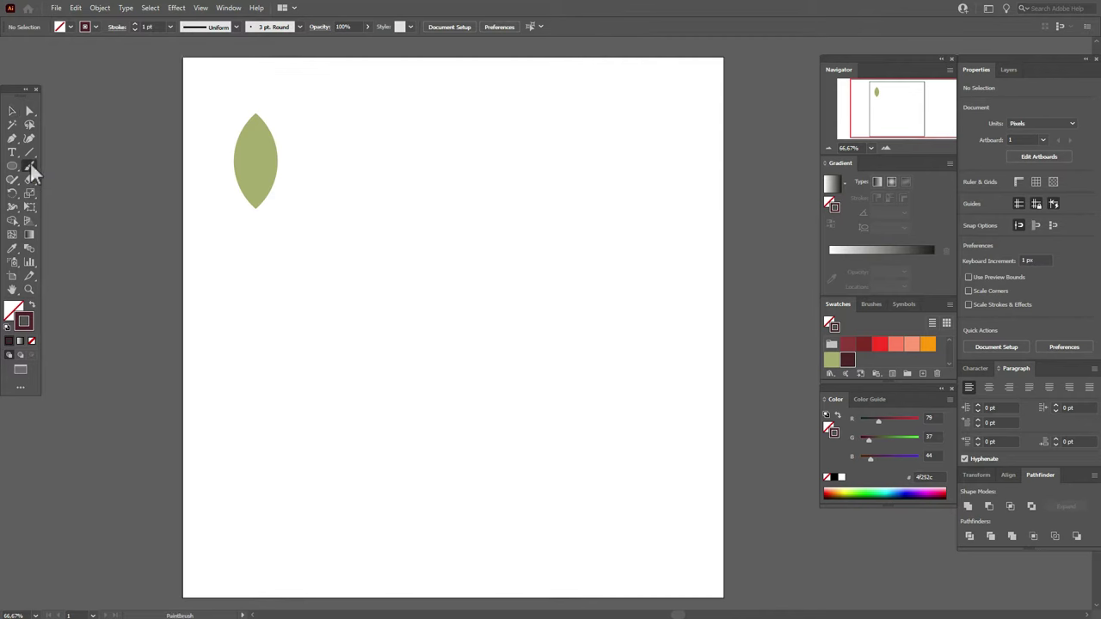
Paint a curved stem about 84 by 226 px through the green leaf with the 3 pt. Round brush, shifting it about 6 px left.
{"action": "left_click", "coordinate": [872, 305]}
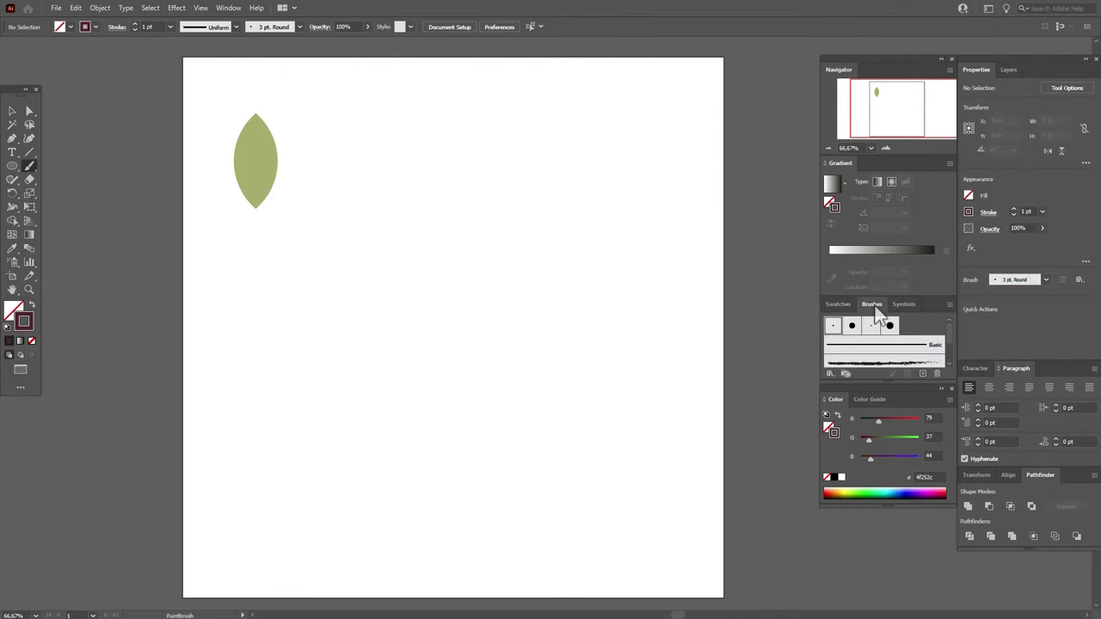
{"action": "left_click", "coordinate": [832, 327]}
{"action": "key", "text": "ctrl+z"}
{"action": "left_click_drag", "start_coordinate": [254, 169], "coordinate": [263, 220]}
{"action": "left_click_drag", "start_coordinate": [302, 260], "coordinate": [299, 253]}
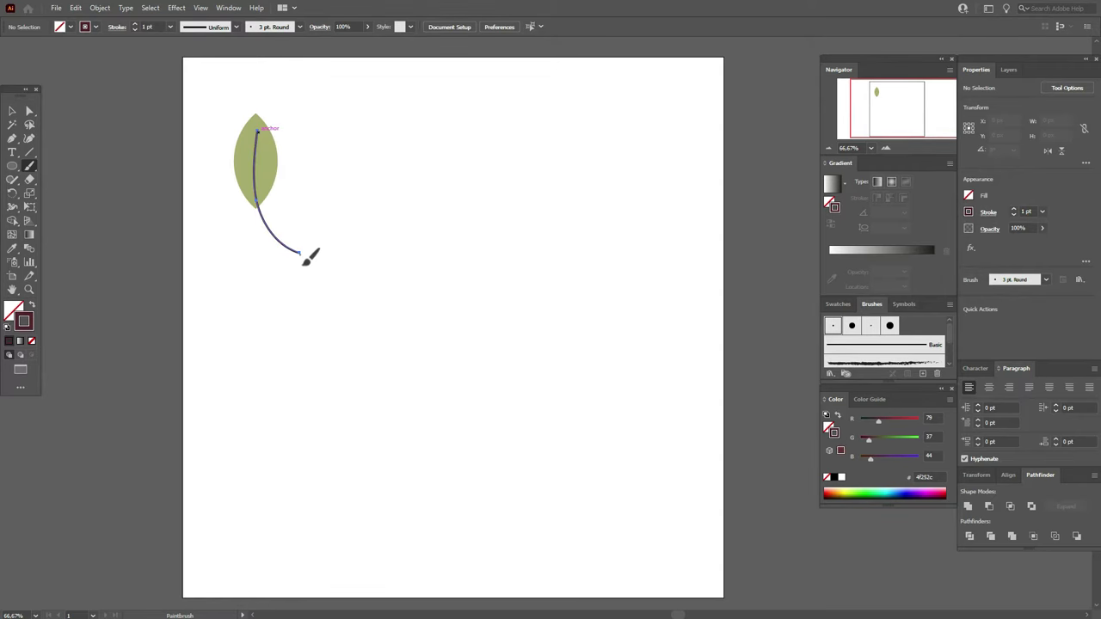
{"action": "left_click", "coordinate": [12, 112]}
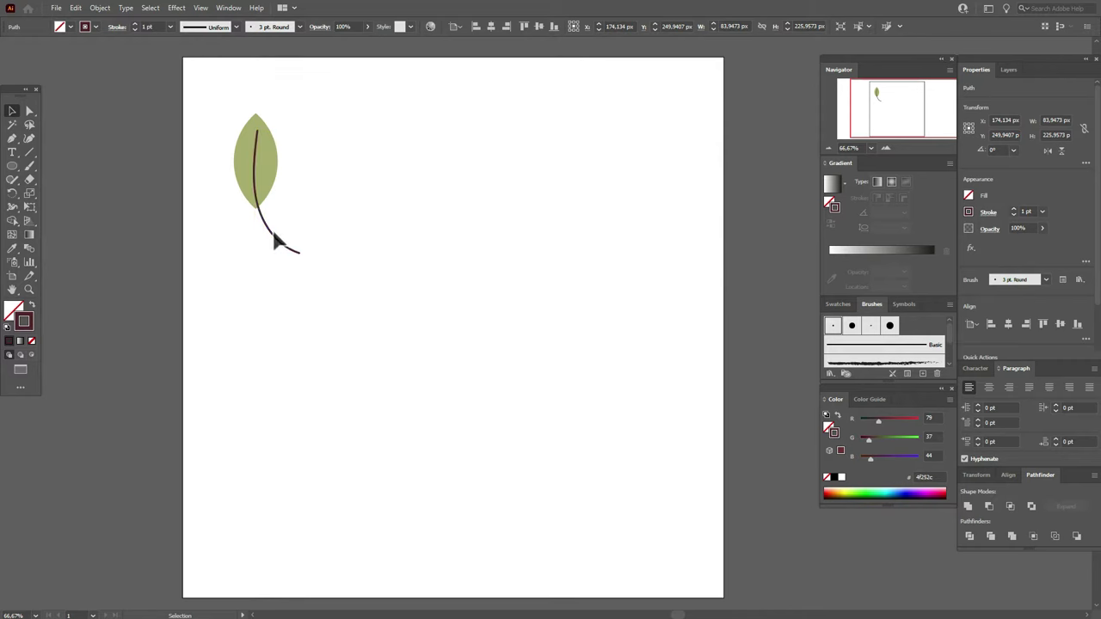
{"action": "left_click_drag", "start_coordinate": [272, 235], "coordinate": [268, 234]}
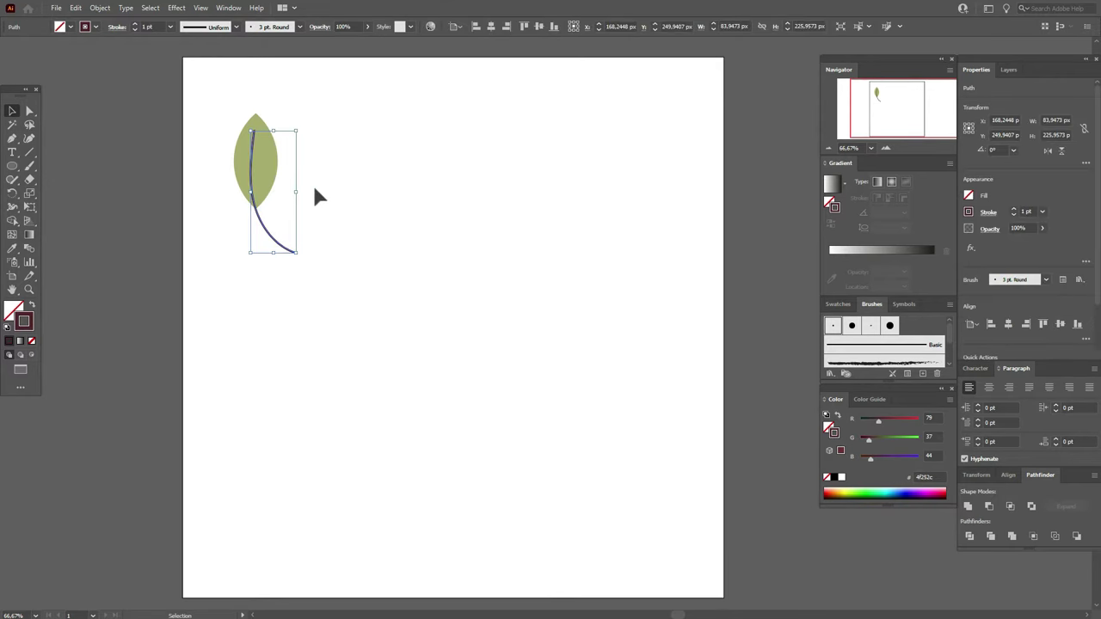
{"action": "left_click", "coordinate": [327, 192]}
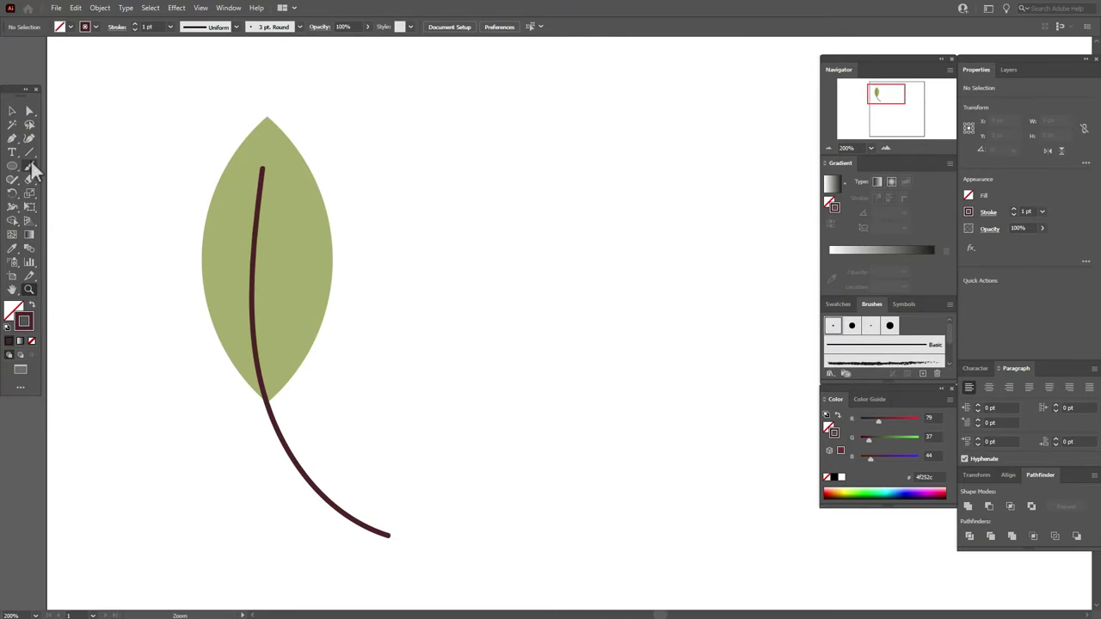
Paint three curved side veins branching from the green leaf's stem, two on its right side and one on its left.
{"action": "left_click", "coordinate": [31, 164]}
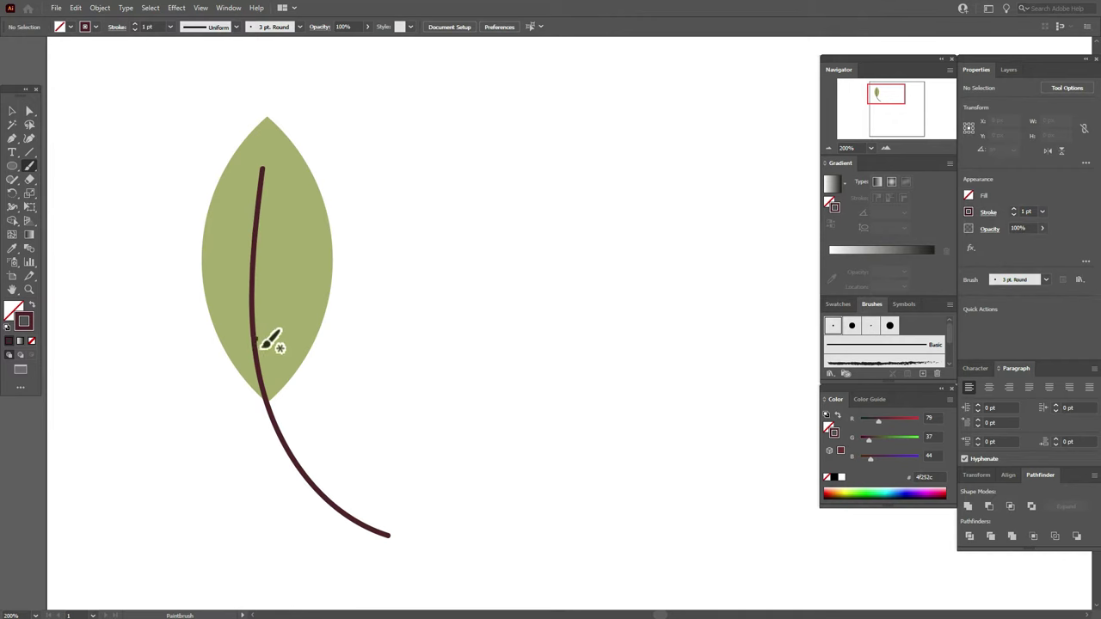
{"action": "mouse_move", "coordinate": [257, 338]}
{"action": "left_mouse_down"}
{"action": "mouse_move", "coordinate": [296, 310]}
{"action": "mouse_move", "coordinate": [300, 284]}
{"action": "left_mouse_up"}
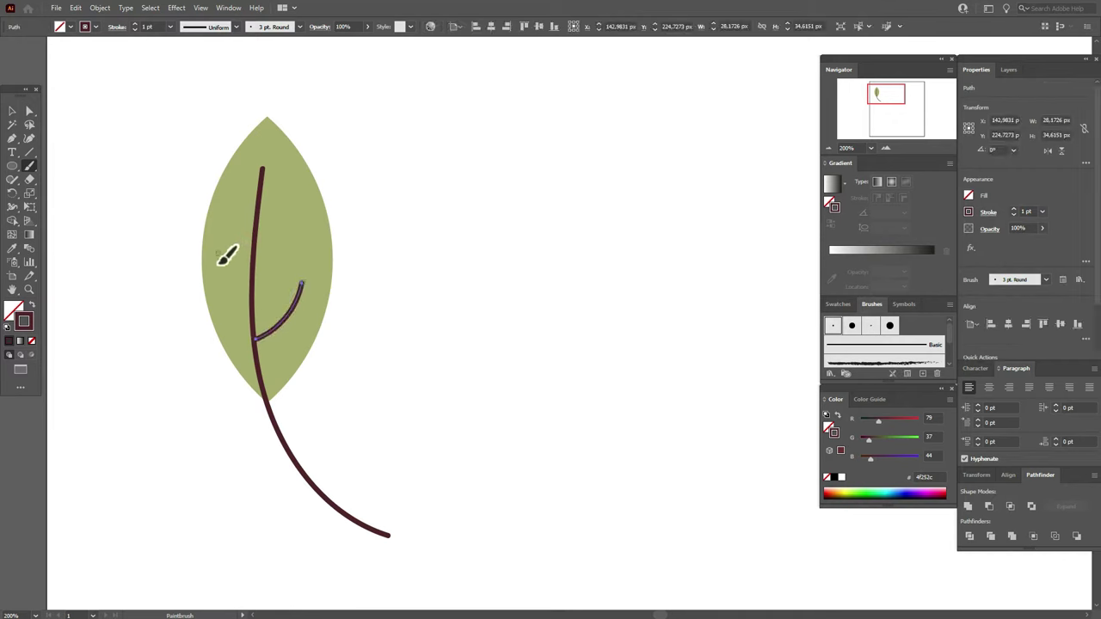
{"action": "left_click_drag", "start_coordinate": [221, 253], "coordinate": [250, 301]}
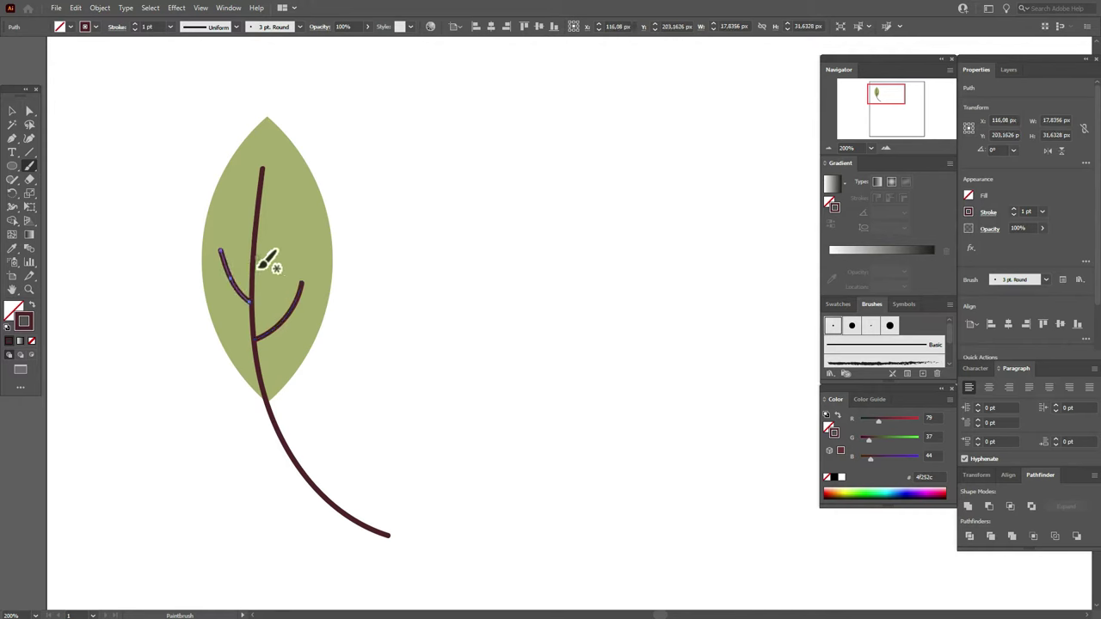
{"action": "mouse_move", "coordinate": [257, 258]}
{"action": "left_mouse_down"}
{"action": "mouse_move", "coordinate": [296, 222]}
{"action": "mouse_move", "coordinate": [302, 194]}
{"action": "left_mouse_up"}
Shift the green leaf's top tip point slightly to the right with the Direct Selection tool.
{"action": "left_click", "coordinate": [12, 111]}
{"action": "left_click", "coordinate": [143, 138]}
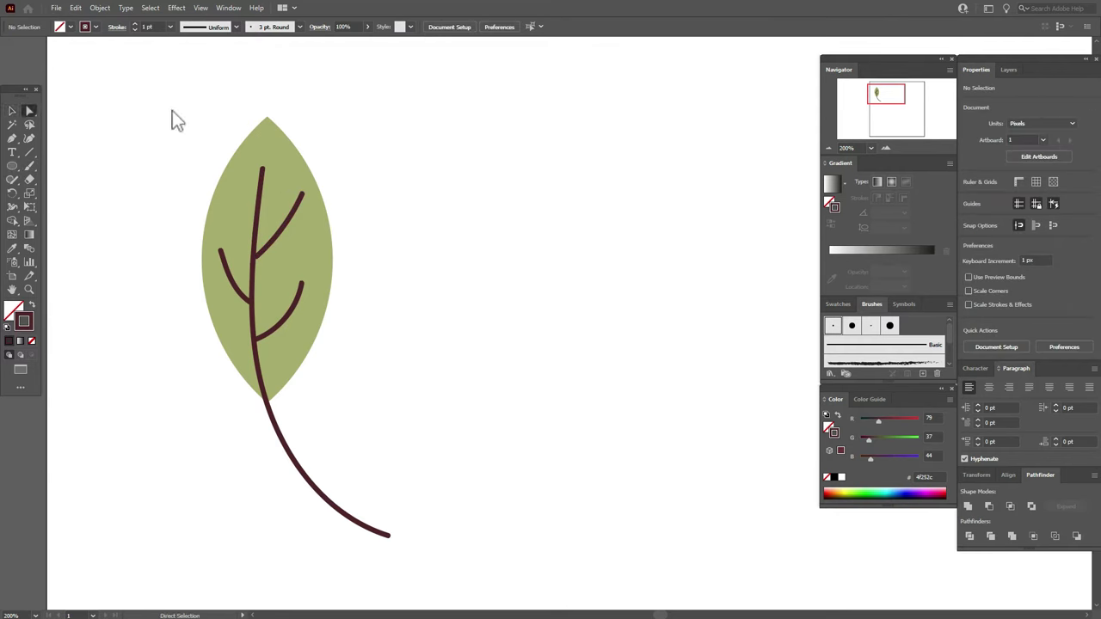
{"action": "left_click_drag", "start_coordinate": [266, 116], "coordinate": [277, 118]}
{"action": "left_click", "coordinate": [375, 138]}
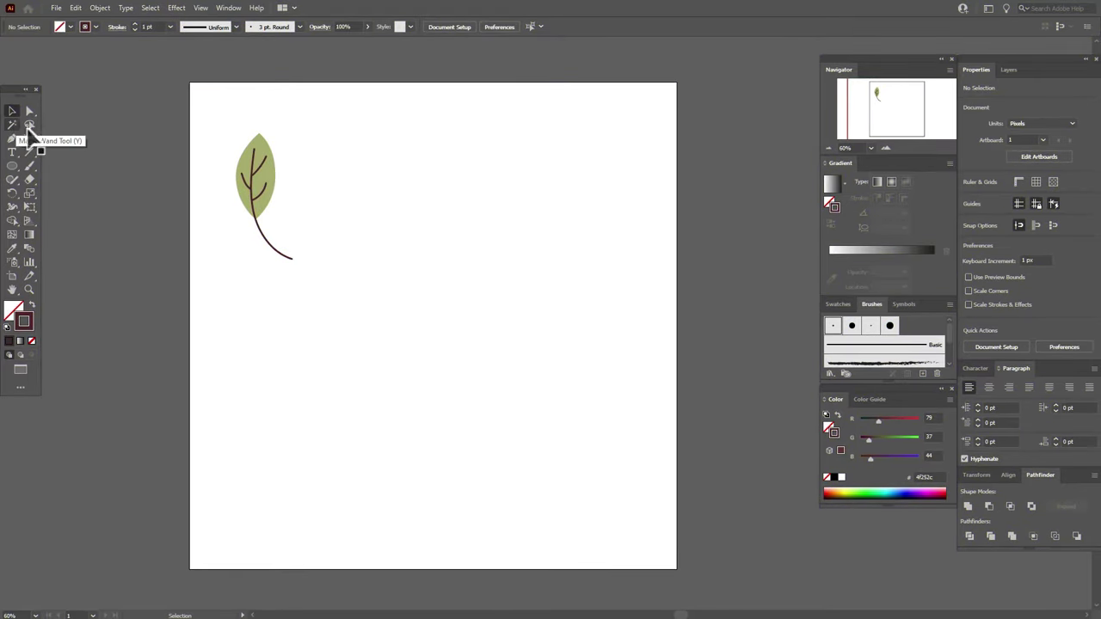
Select the stem and all veins with the Magic Wand and set their stroke weight to 1.5 pt.
{"action": "left_click", "coordinate": [11, 124]}
{"action": "left_click", "coordinate": [270, 244]}
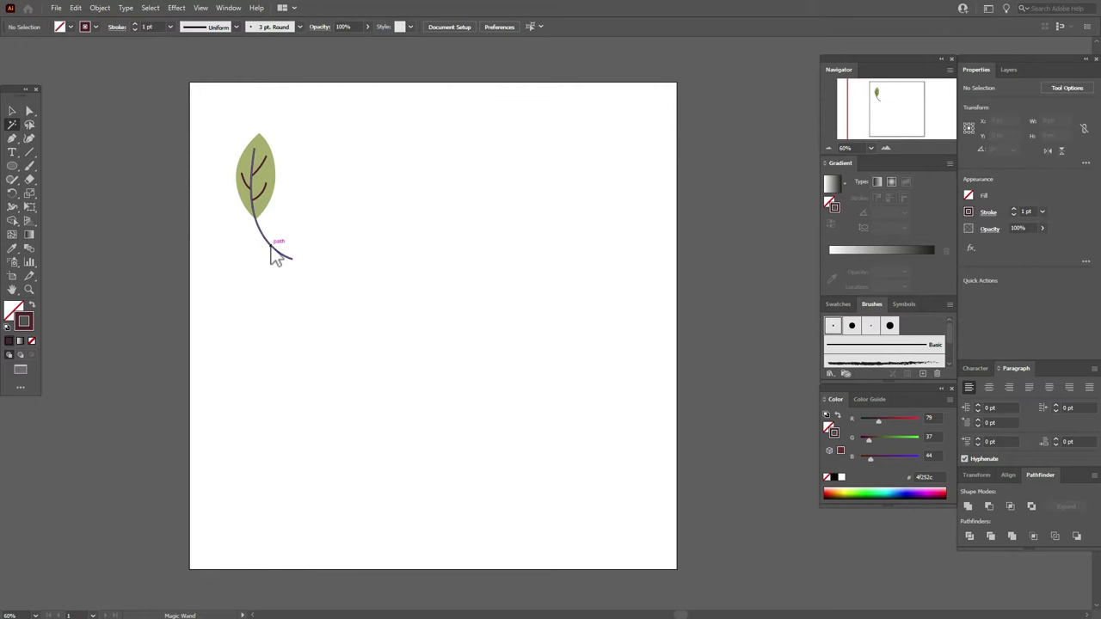
{"action": "left_click", "coordinate": [273, 257]}
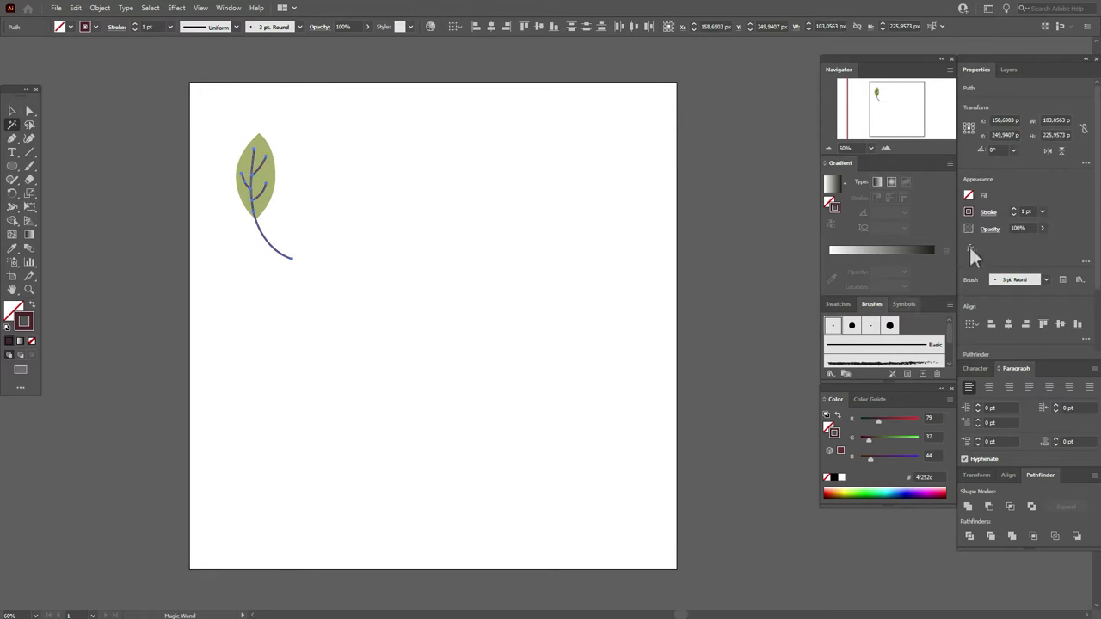
{"action": "left_click", "coordinate": [1027, 212]}
{"action": "type", "text": "15"}
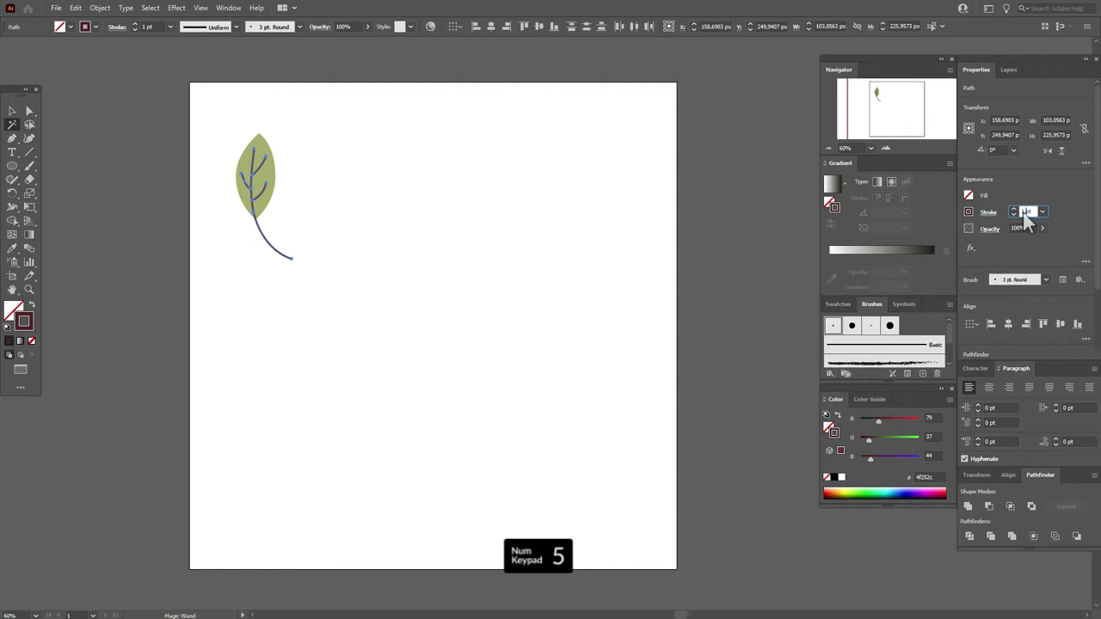
{"action": "key", "text": "Return"}
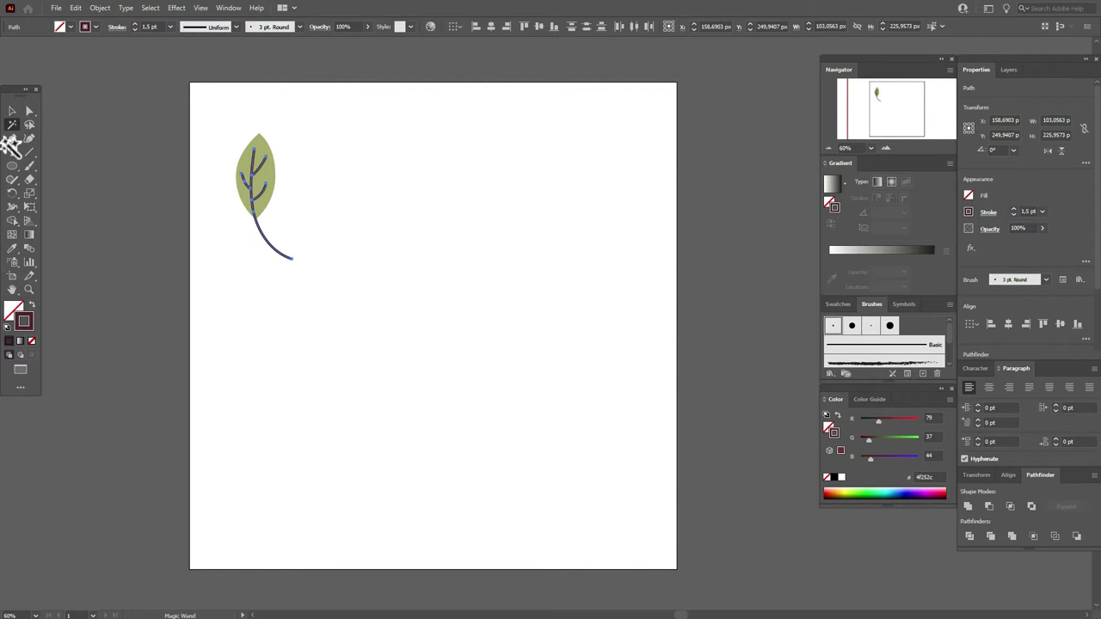
Move the whole green leaf with its stem and veins closer to the artboard's upper-left corner.
{"action": "left_click", "coordinate": [12, 111]}
{"action": "left_click", "coordinate": [169, 105]}
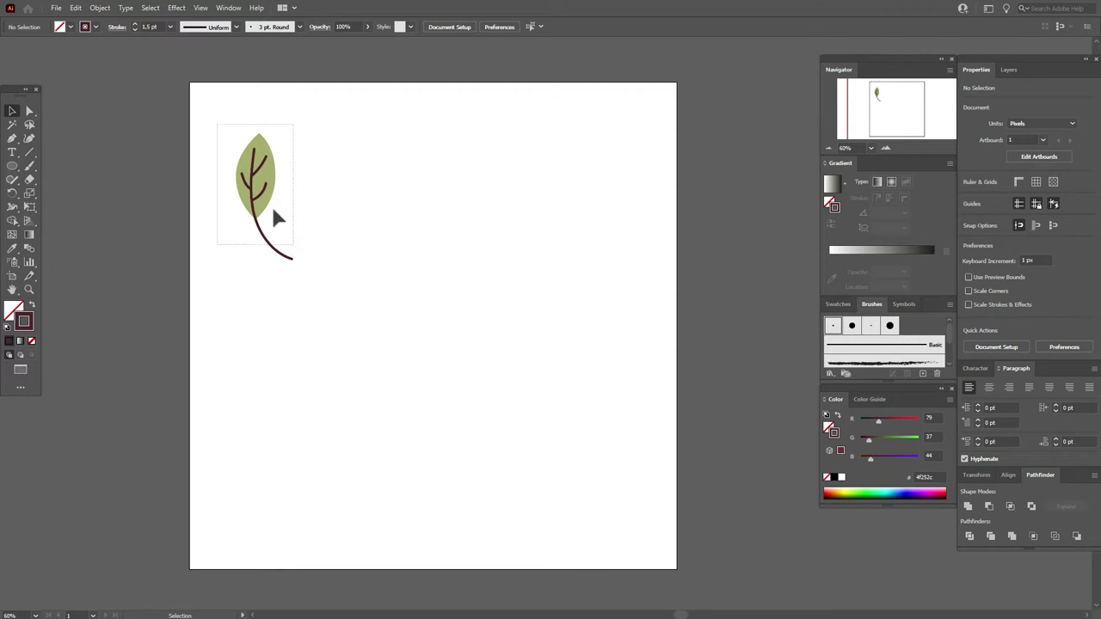
{"action": "left_click_drag", "start_coordinate": [271, 205], "coordinate": [248, 173]}
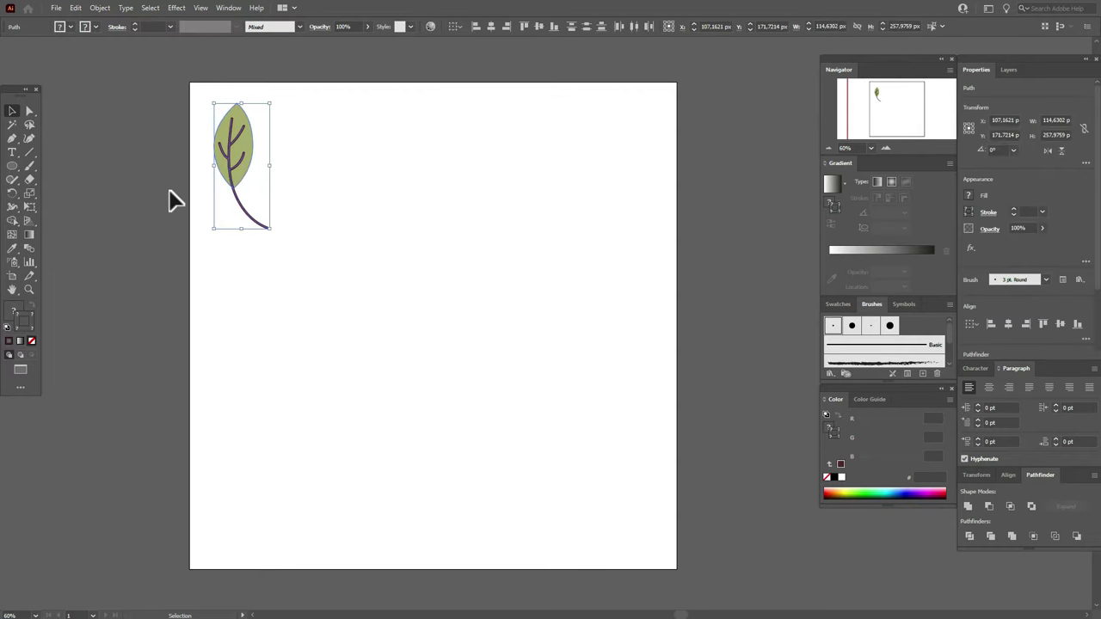
{"action": "left_click", "coordinate": [170, 189]}
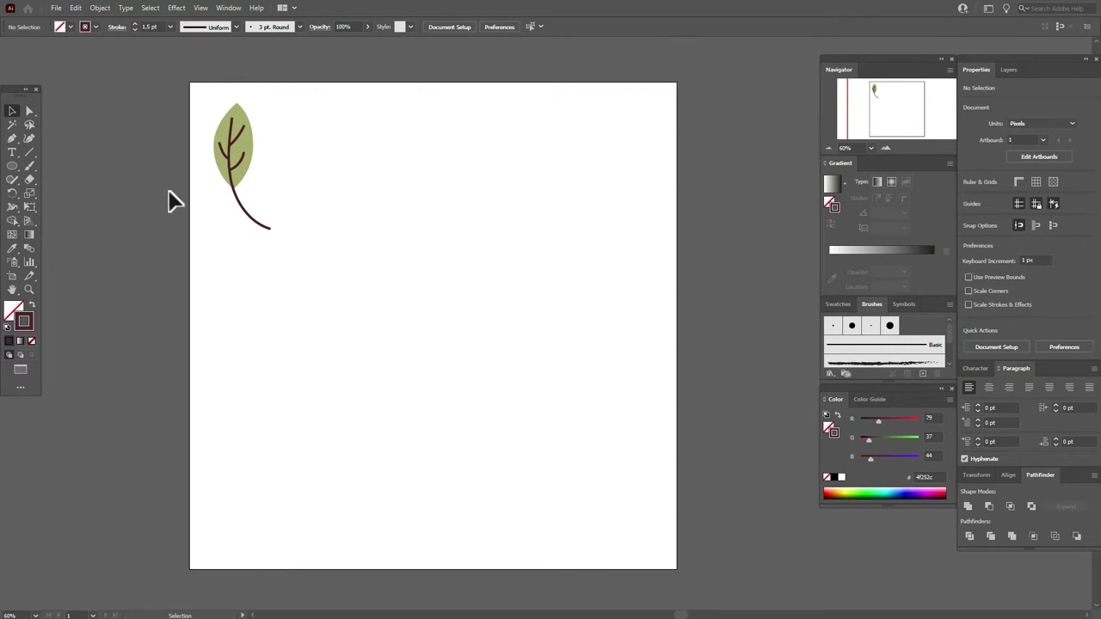
Paint a closed five-lobed leaf outline about 259 by 246 px beside the green leaf in bright red, then swap its stroke to fill.
{"action": "left_click", "coordinate": [833, 304]}
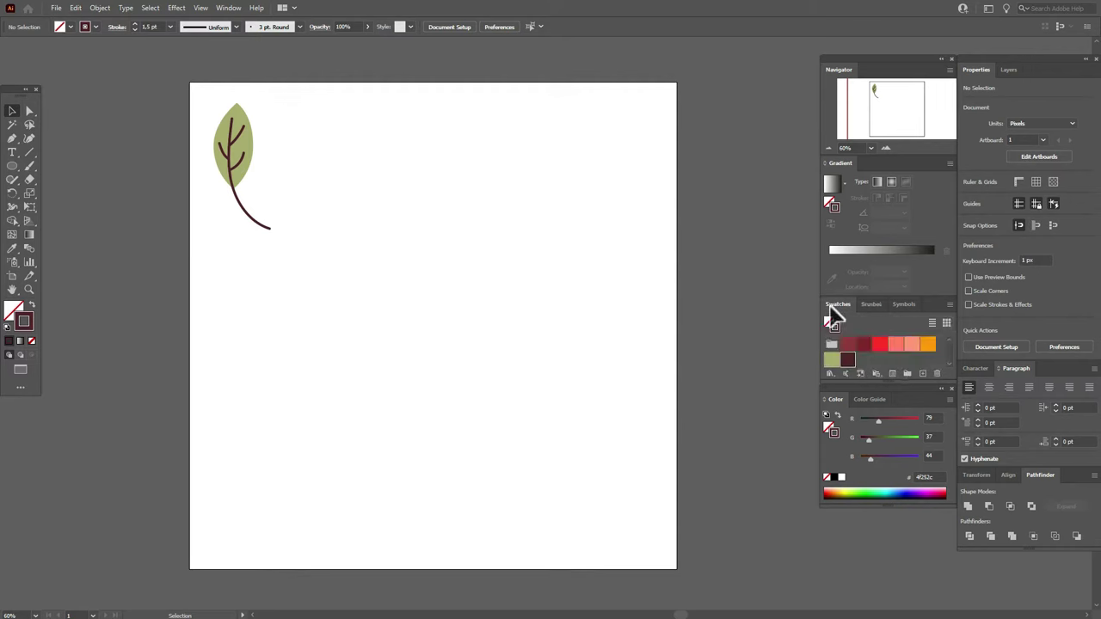
{"action": "left_click", "coordinate": [885, 346]}
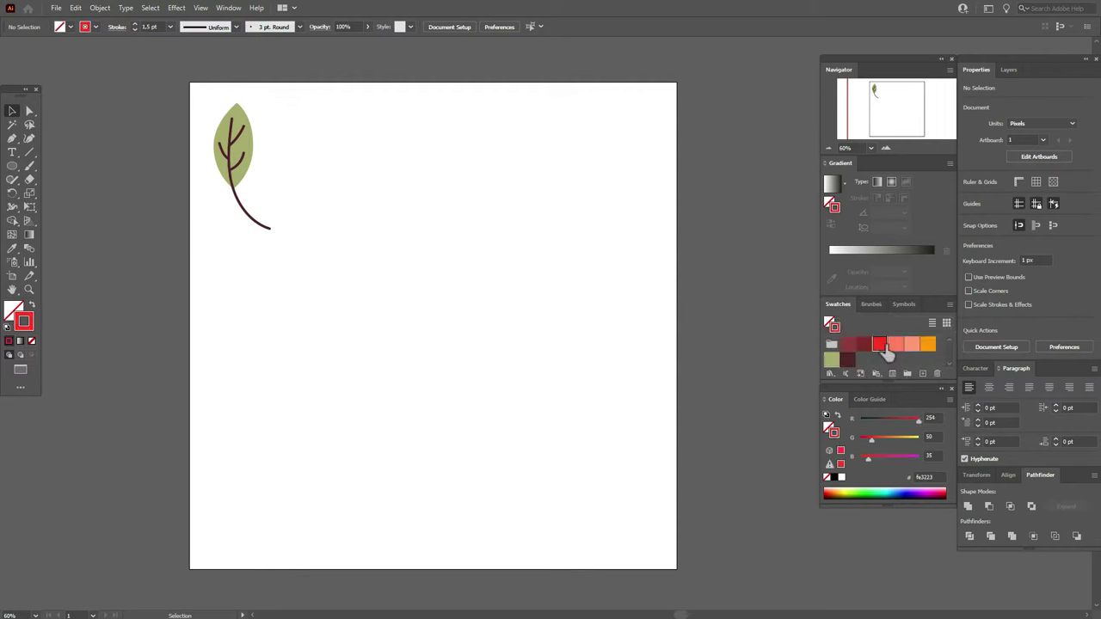
{"action": "left_click", "coordinate": [32, 306]}
{"action": "left_click", "coordinate": [13, 311]}
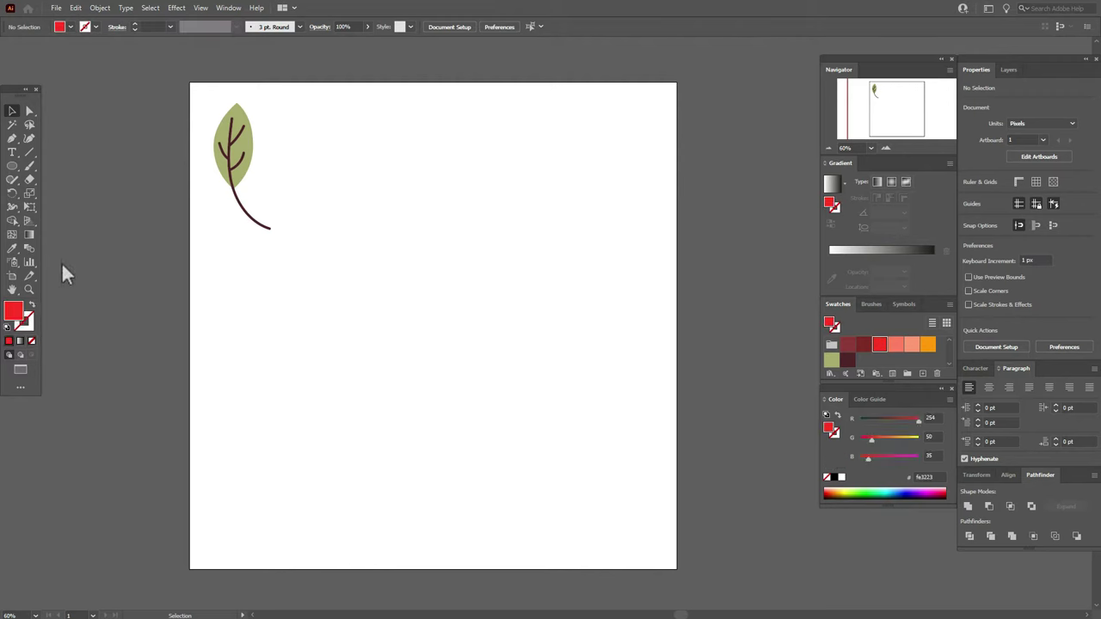
{"action": "left_click", "coordinate": [29, 166]}
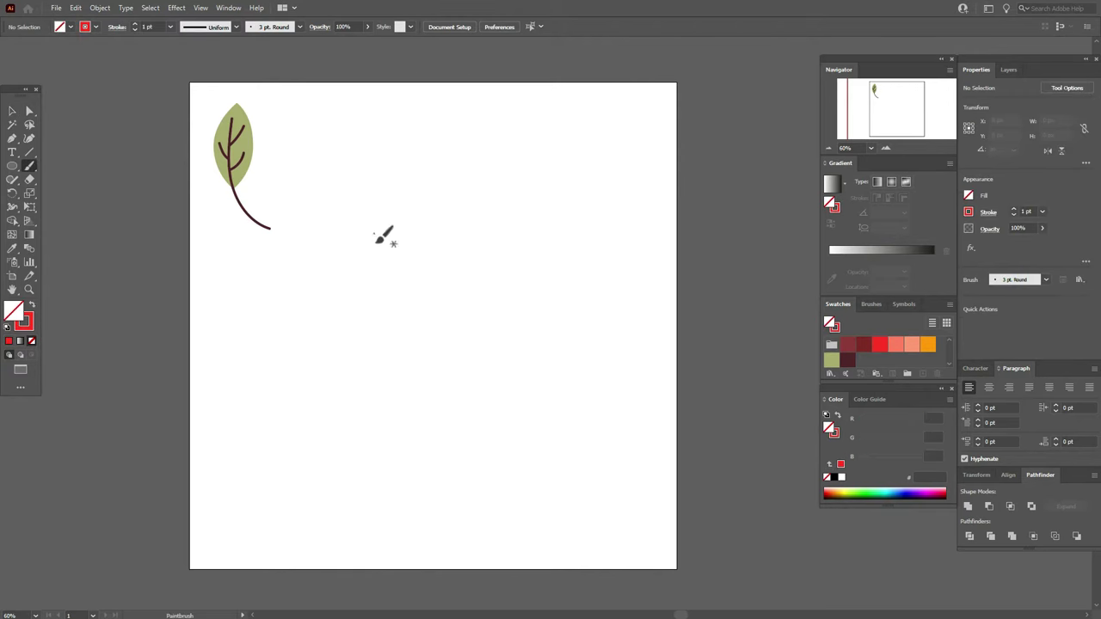
{"action": "mouse_move", "coordinate": [374, 233]}
{"action": "left_mouse_down"}
{"action": "mouse_move", "coordinate": [334, 203]}
{"action": "mouse_move", "coordinate": [350, 196]}
{"action": "mouse_move", "coordinate": [372, 208]}
{"action": "mouse_move", "coordinate": [349, 155]}
{"action": "mouse_move", "coordinate": [377, 180]}
{"action": "mouse_move", "coordinate": [371, 140]}
{"action": "mouse_move", "coordinate": [382, 123]}
{"action": "mouse_move", "coordinate": [402, 171]}
{"action": "mouse_move", "coordinate": [413, 148]}
{"action": "mouse_move", "coordinate": [433, 157]}
{"action": "mouse_move", "coordinate": [420, 200]}
{"action": "mouse_move", "coordinate": [446, 181]}
{"action": "mouse_move", "coordinate": [459, 196]}
{"action": "mouse_move", "coordinate": [417, 240]}
{"action": "mouse_move", "coordinate": [372, 234]}
{"action": "left_mouse_up"}
{"action": "left_click", "coordinate": [12, 111]}
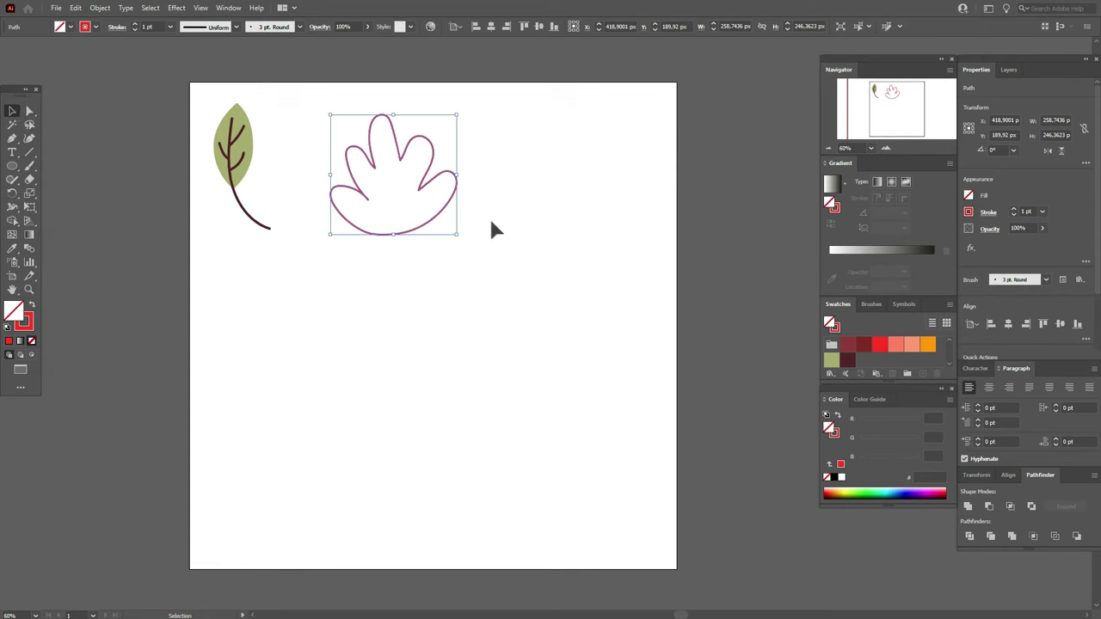
{"action": "left_click", "coordinate": [32, 305]}
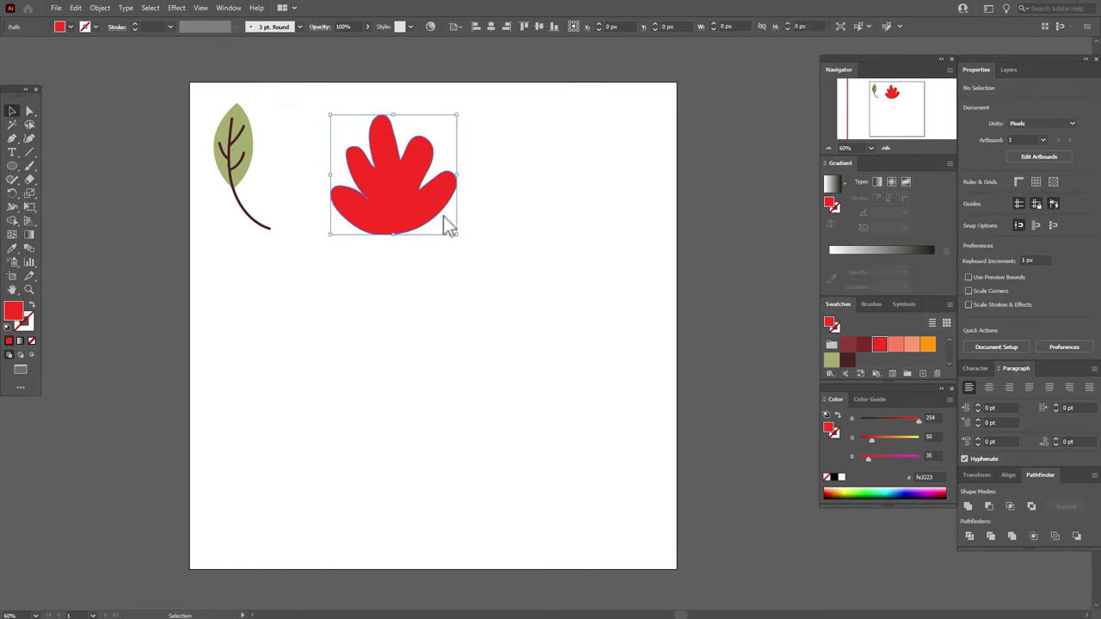
Stretch the red leaf downward to about 285 px tall and narrow it slightly from its right side.
{"action": "mouse_move", "coordinate": [392, 234]}
{"action": "left_mouse_down"}
{"action": "mouse_move", "coordinate": [391, 271]}
{"action": "mouse_move", "coordinate": [394, 253]}
{"action": "left_mouse_up"}
{"action": "key", "text": "ctrl+h"}
{"action": "key", "text": "ctrl+h"}
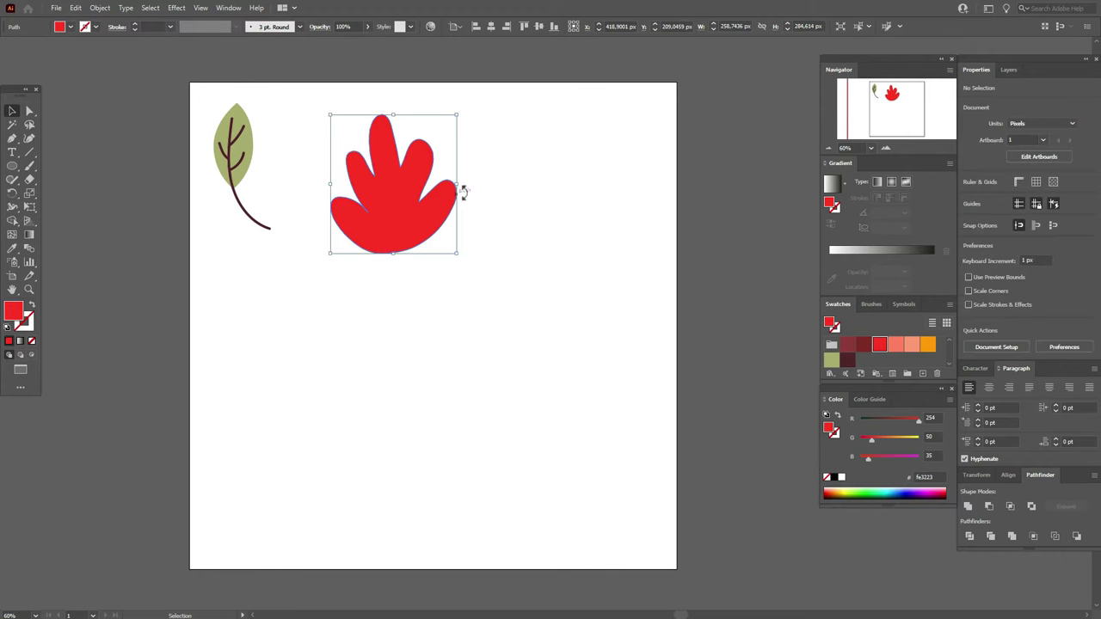
{"action": "left_click_drag", "start_coordinate": [458, 185], "coordinate": [450, 180]}
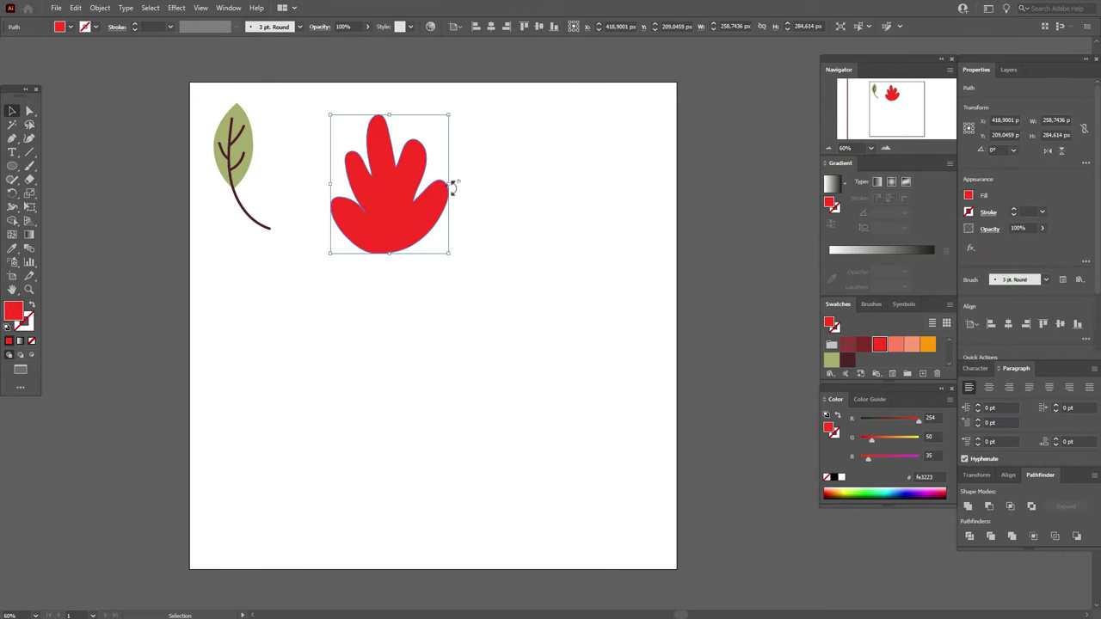
{"action": "left_click", "coordinate": [485, 221]}
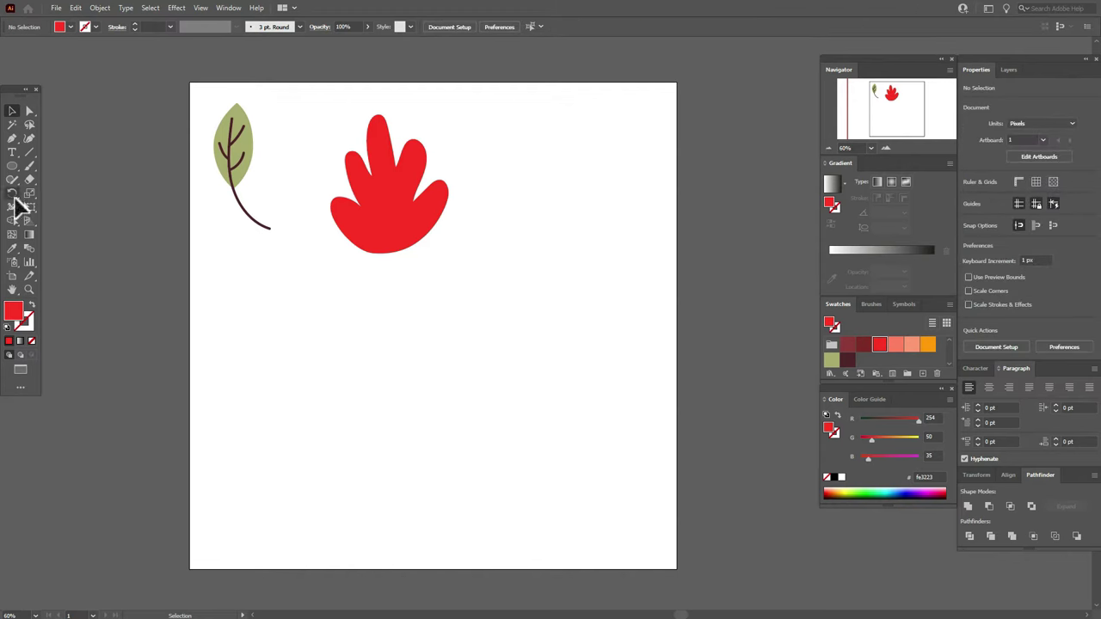
Paint a curved stem about 135 by 304 px through the red leaf using the dark brown swatch as stroke colour.
{"action": "left_click", "coordinate": [36, 317]}
{"action": "left_click", "coordinate": [30, 325]}
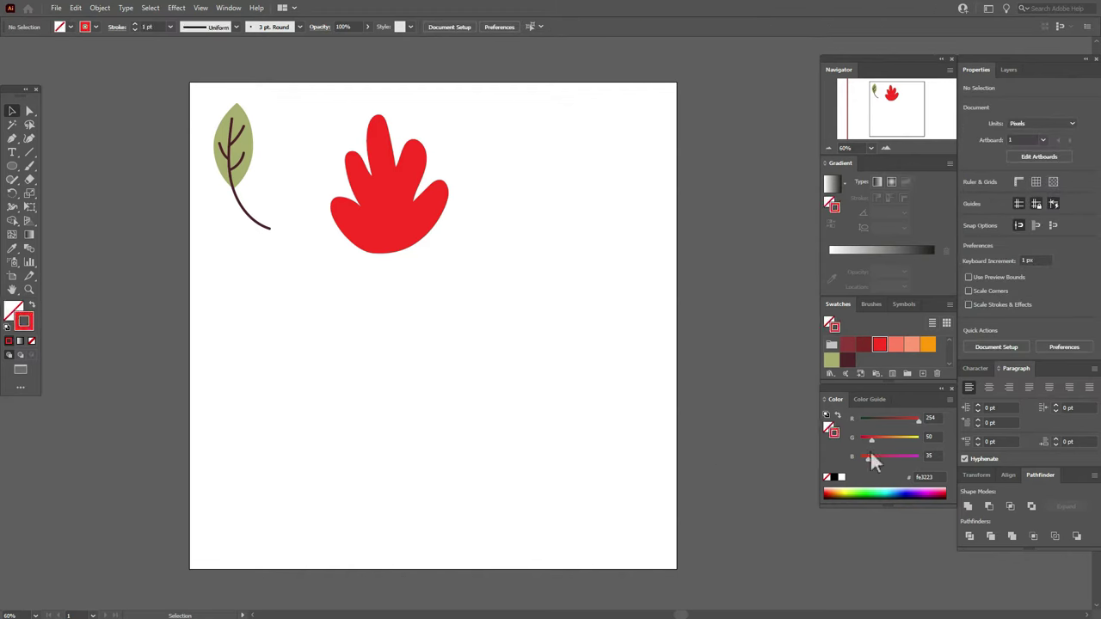
{"action": "left_click", "coordinate": [852, 360]}
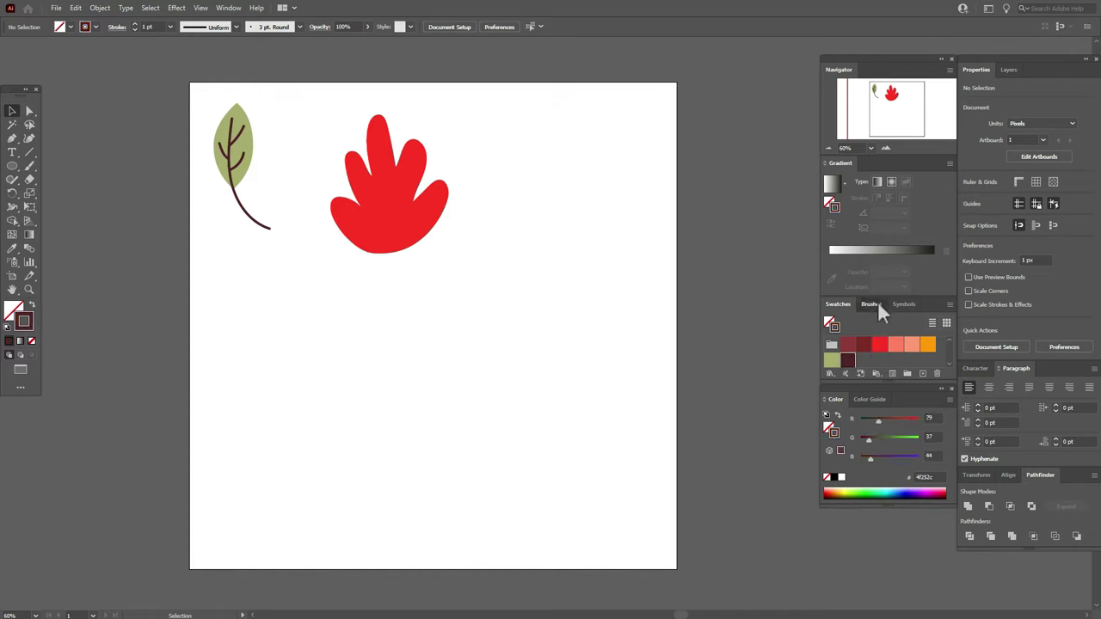
{"action": "left_click", "coordinate": [874, 304]}
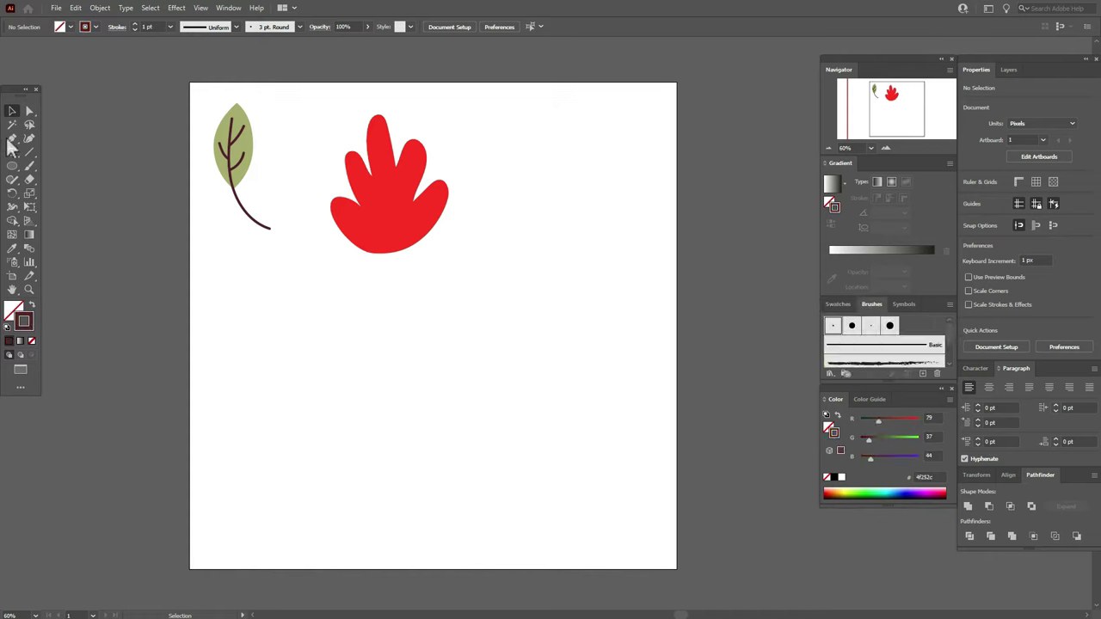
{"action": "left_click", "coordinate": [30, 165]}
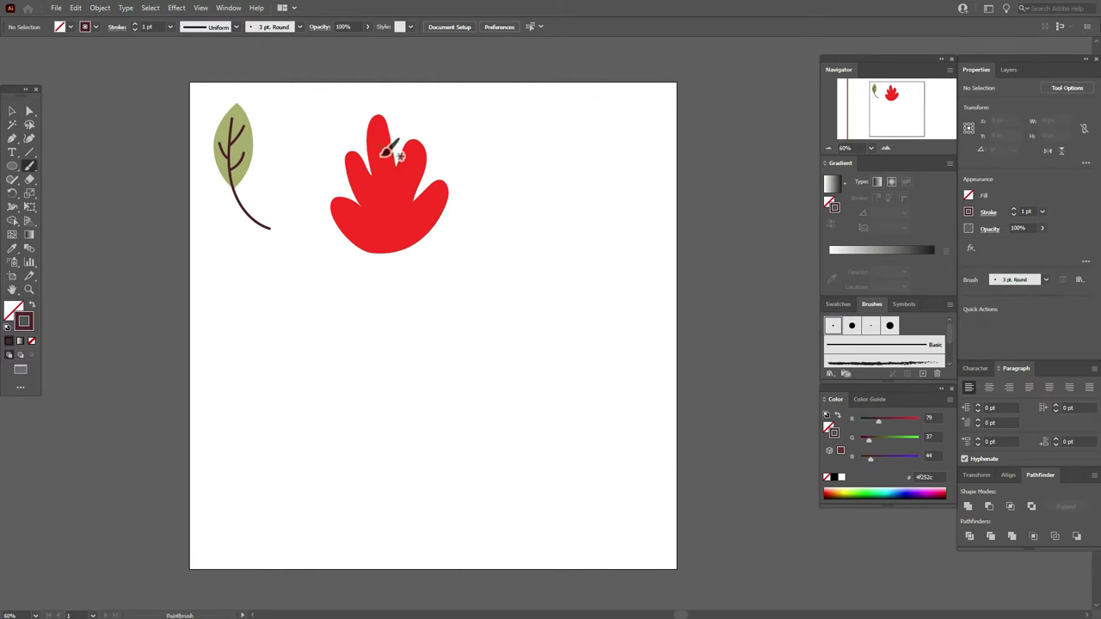
{"action": "mouse_move", "coordinate": [381, 151]}
{"action": "left_mouse_down"}
{"action": "mouse_move", "coordinate": [401, 254]}
{"action": "mouse_move", "coordinate": [447, 294]}
{"action": "left_mouse_up"}
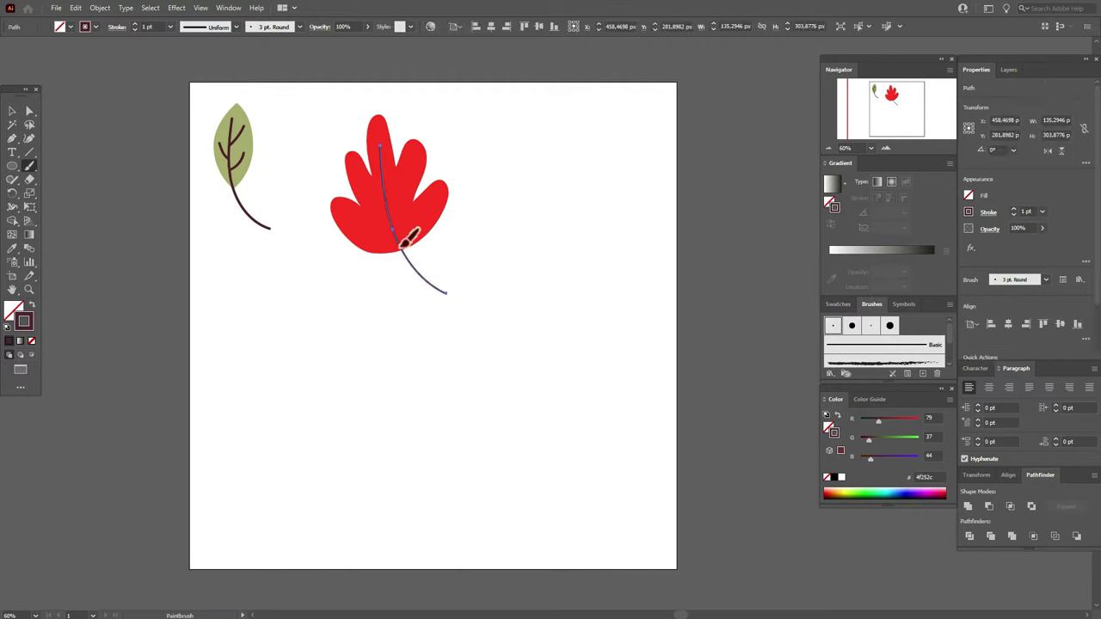
Set the red leaf's stem stroke weight to 1.5 pt.
{"action": "left_click", "coordinate": [12, 111]}
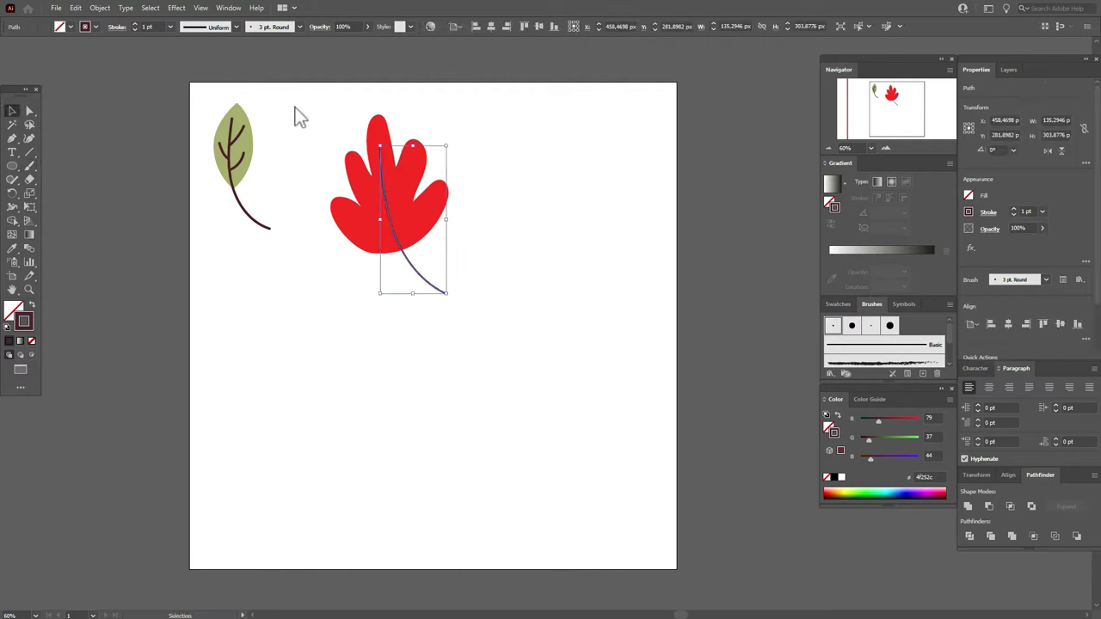
{"action": "left_click", "coordinate": [1026, 212]}
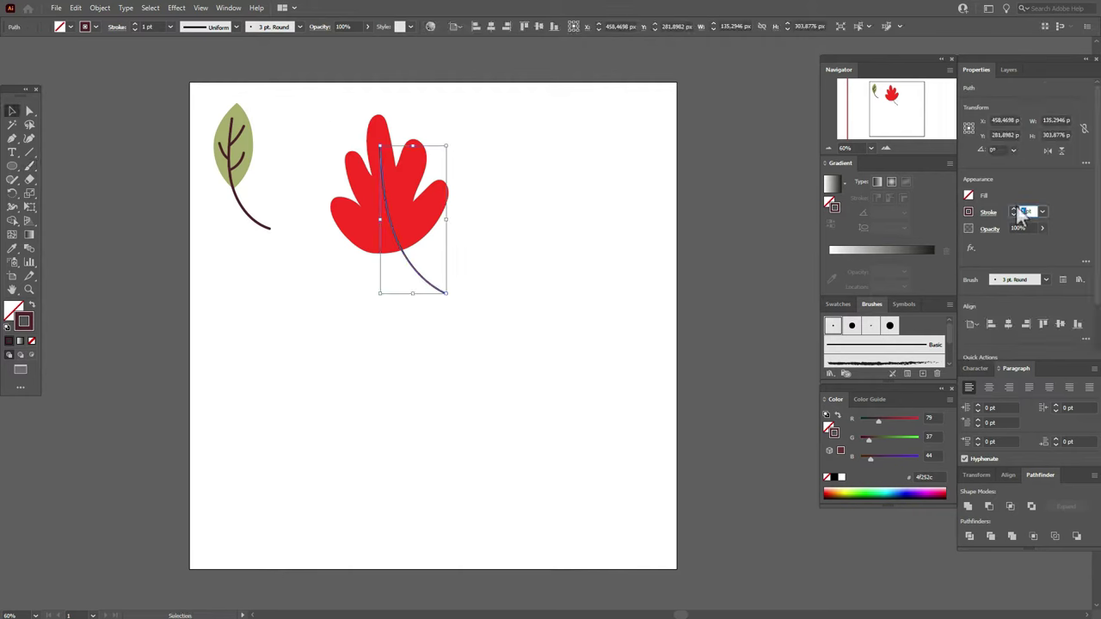
{"action": "type", "text": "0.5"}
{"action": "key", "text": "Return"}
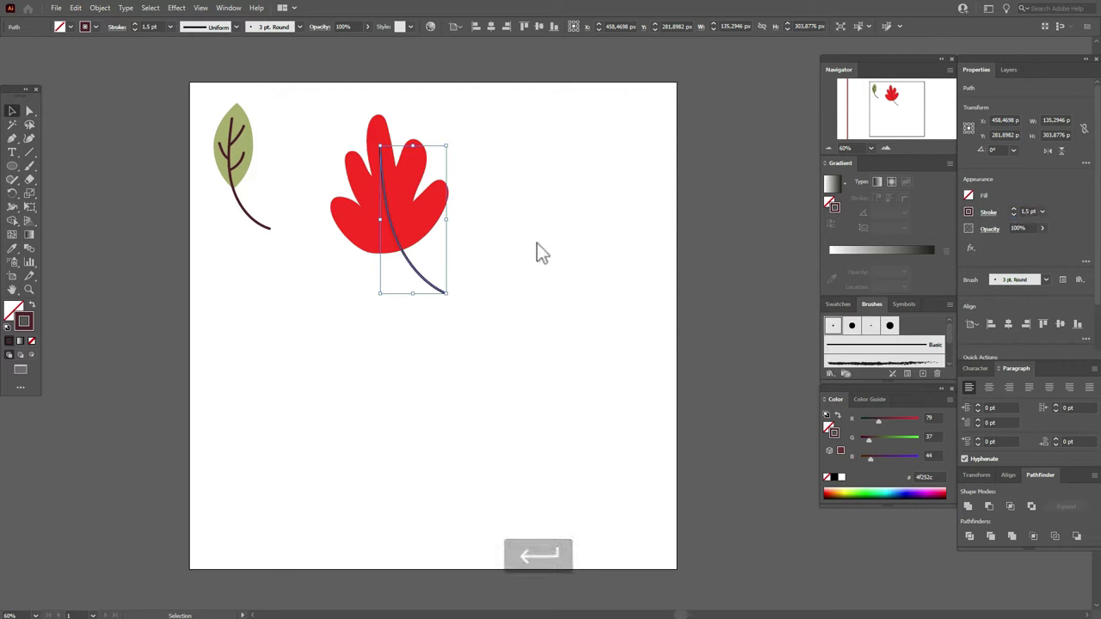
{"action": "left_click", "coordinate": [535, 243]}
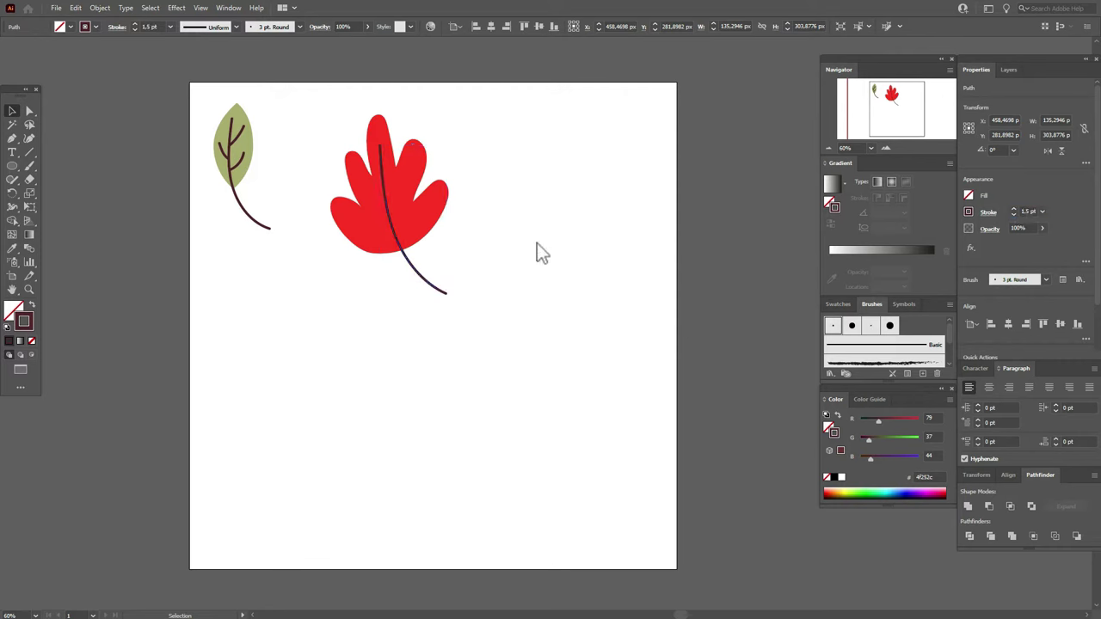
Paint four curved dark brown side veins on the red leaf, two on each side of the stem, reaching into its side lobes.
{"action": "left_click", "coordinate": [29, 165]}
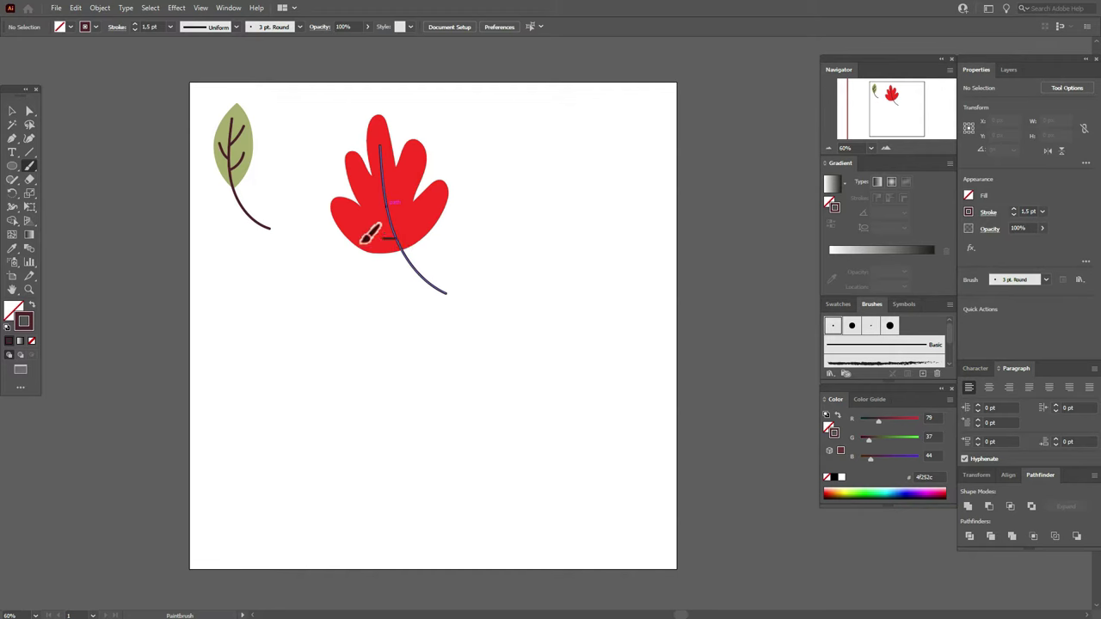
{"action": "mouse_move", "coordinate": [346, 217]}
{"action": "left_mouse_down"}
{"action": "mouse_move", "coordinate": [414, 233]}
{"action": "mouse_move", "coordinate": [438, 200]}
{"action": "left_mouse_up"}
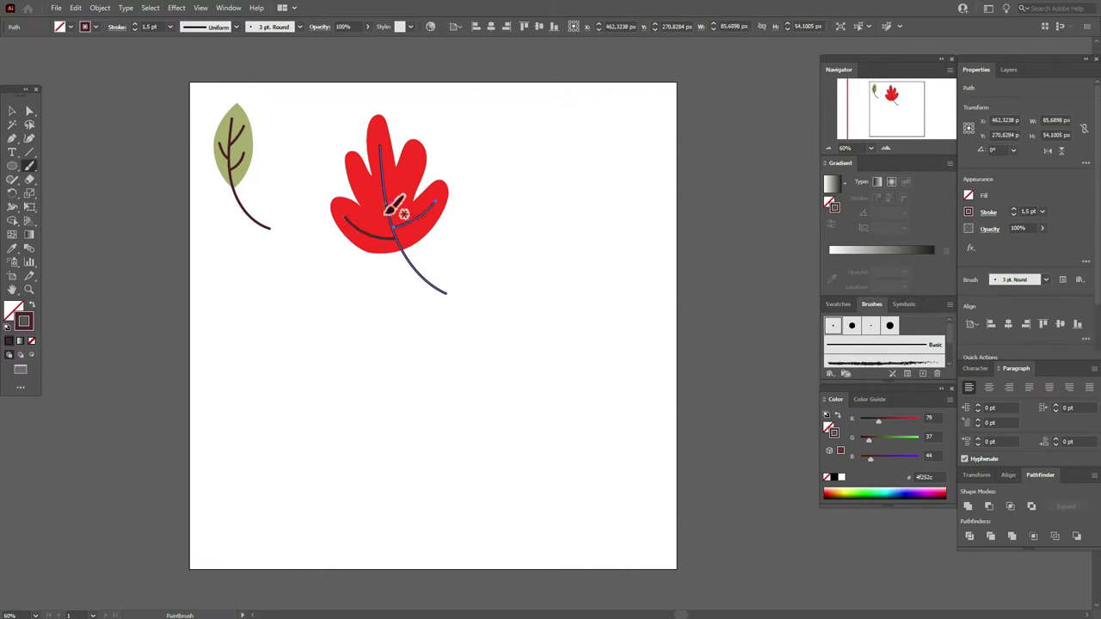
{"action": "left_click_drag", "start_coordinate": [361, 174], "coordinate": [386, 202]}
{"action": "key", "text": "ctrl+z"}
{"action": "mouse_move", "coordinate": [385, 191]}
{"action": "left_mouse_down"}
{"action": "mouse_move", "coordinate": [421, 168]}
{"action": "mouse_move", "coordinate": [419, 154]}
{"action": "left_mouse_up"}
{"action": "left_click", "coordinate": [12, 110]}
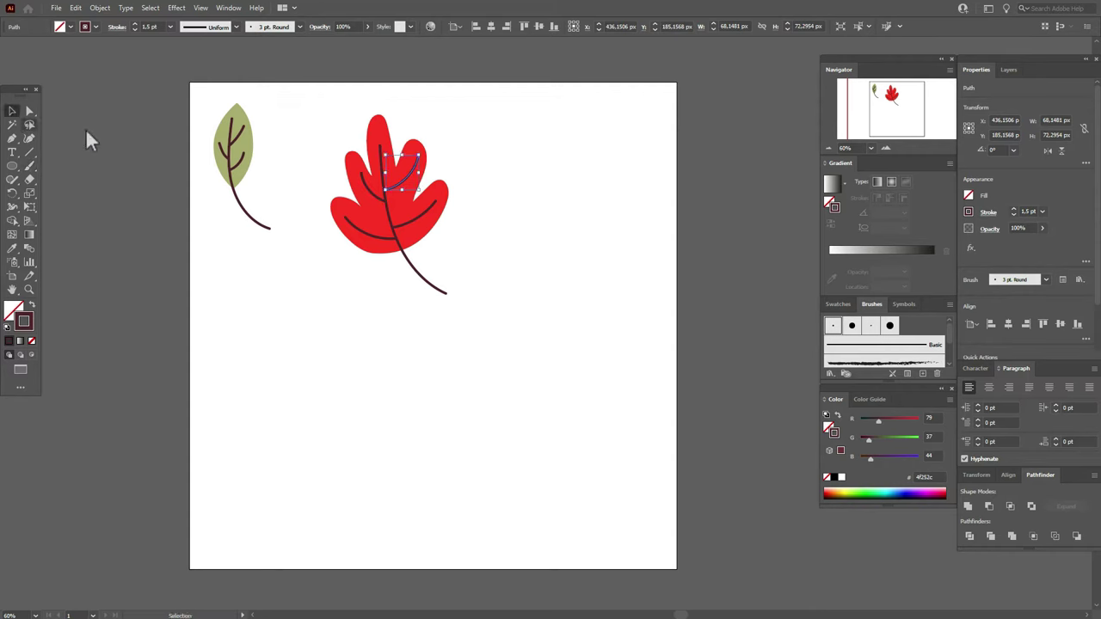
{"action": "left_click", "coordinate": [85, 128]}
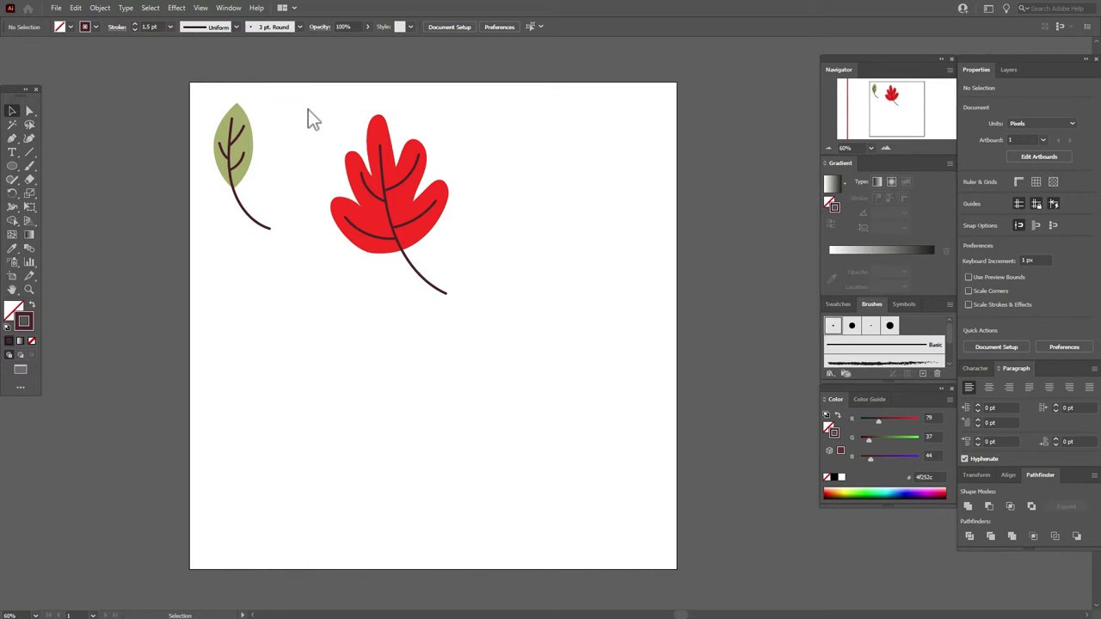
Move the whole red leaf closer to the green leaf and scale it down to roughly the same height, with the stem ends level.
{"action": "left_click", "coordinate": [367, 190]}
{"action": "left_click_drag", "start_coordinate": [328, 107], "coordinate": [429, 262]}
{"action": "left_click_drag", "start_coordinate": [398, 211], "coordinate": [365, 183]}
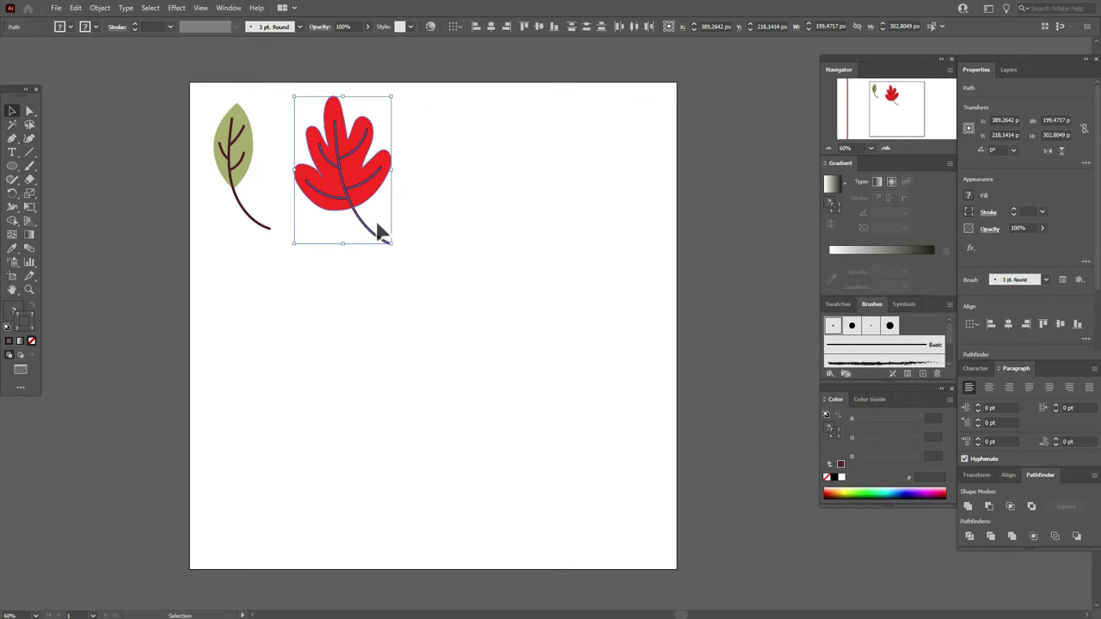
{"action": "left_click_drag", "start_coordinate": [398, 248], "coordinate": [381, 228]}
{"action": "left_click_drag", "start_coordinate": [335, 137], "coordinate": [329, 146]}
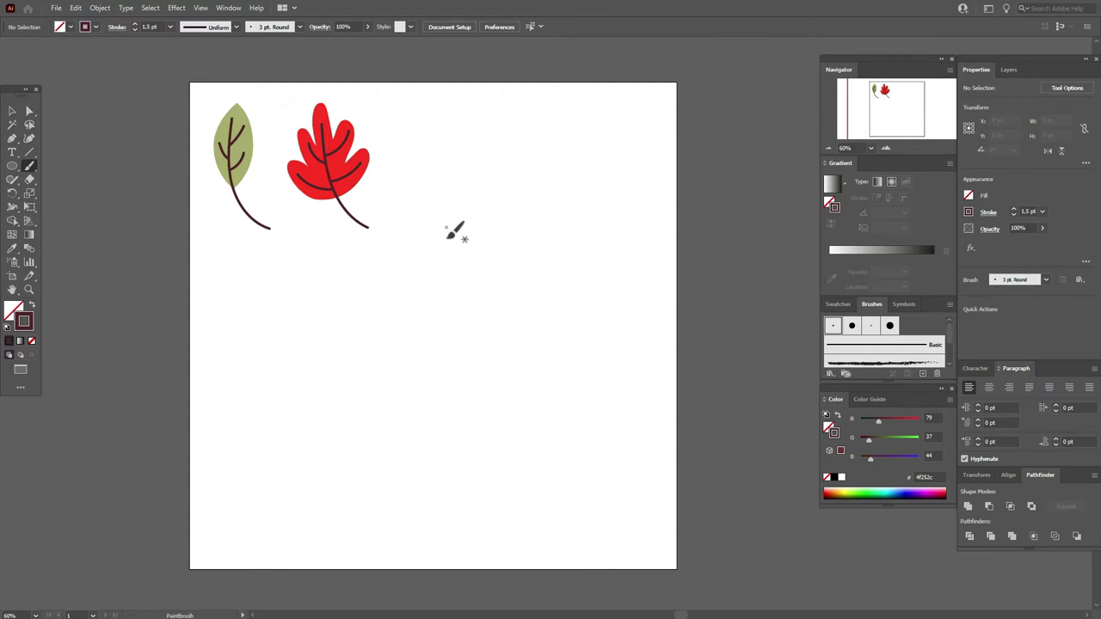
Paint an S-curved dark brown main branch about 148 by 202 px beside the red leaf with a 1.5 pt stroke.
{"action": "mouse_move", "coordinate": [444, 229]}
{"action": "left_mouse_down"}
{"action": "mouse_move", "coordinate": [491, 196]}
{"action": "mouse_move", "coordinate": [515, 161]}
{"action": "mouse_move", "coordinate": [516, 129]}
{"action": "left_mouse_up"}
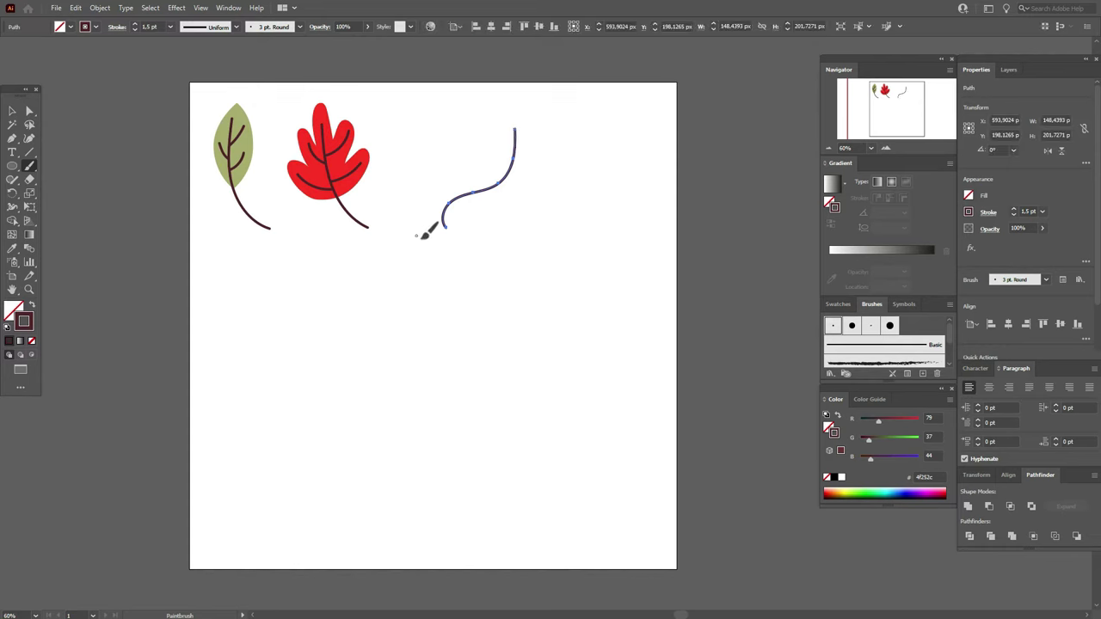
{"action": "left_click", "coordinate": [16, 112]}
{"action": "left_click", "coordinate": [441, 121]}
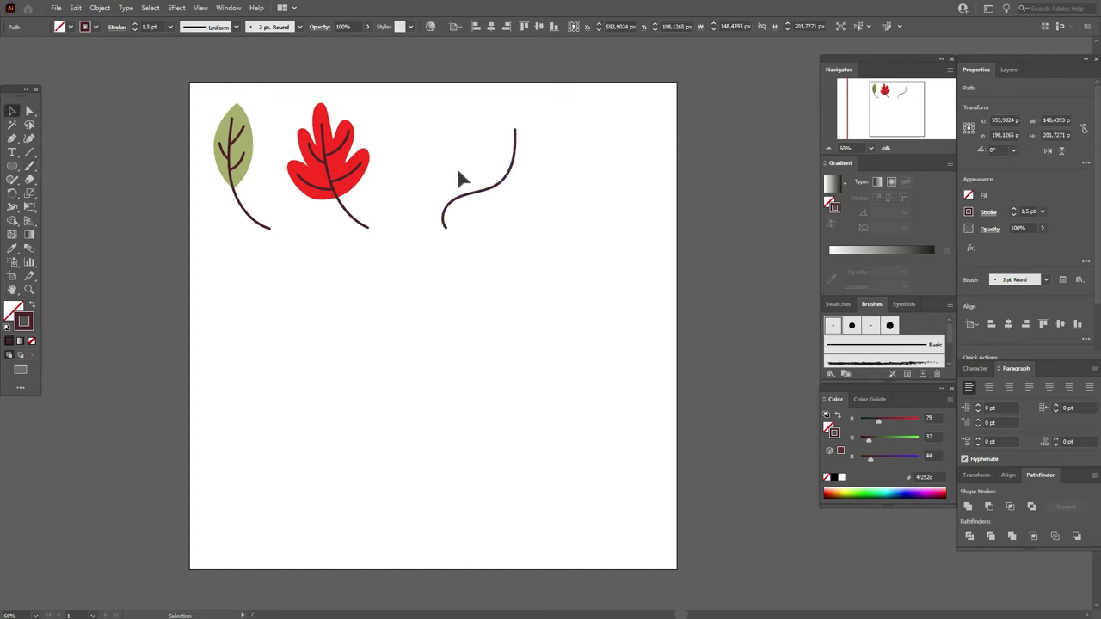
{"action": "left_click", "coordinate": [505, 182]}
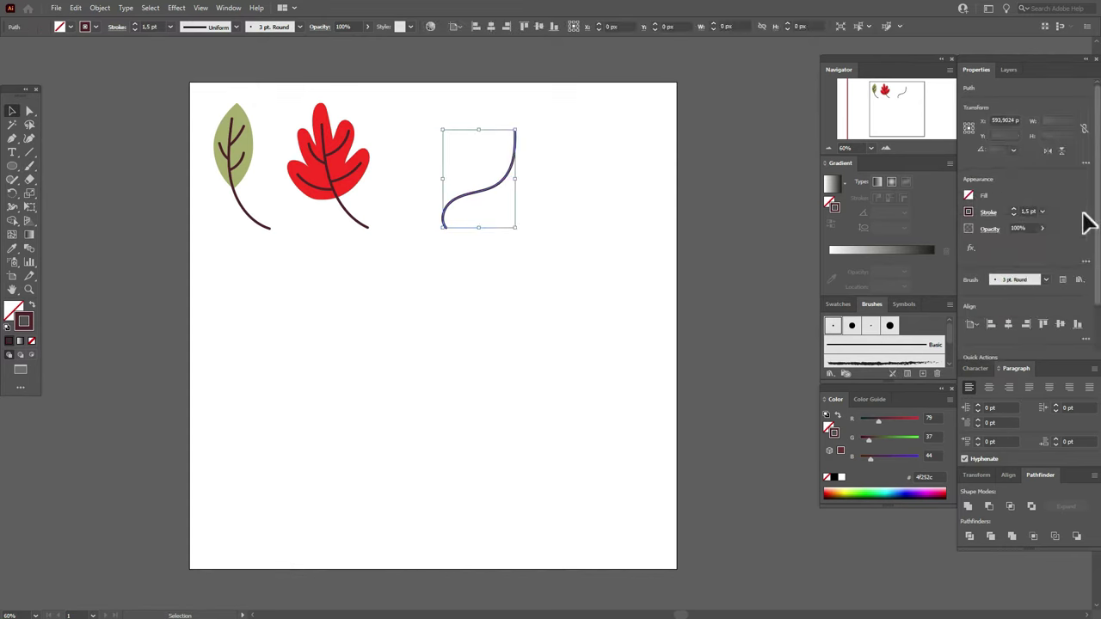
{"action": "left_click", "coordinate": [639, 236]}
Paint four curved side twigs off the main branch: lower left, lower right, upper left about 44 by 83 px and upper right about 73 by 85 px.
{"action": "left_click", "coordinate": [29, 166]}
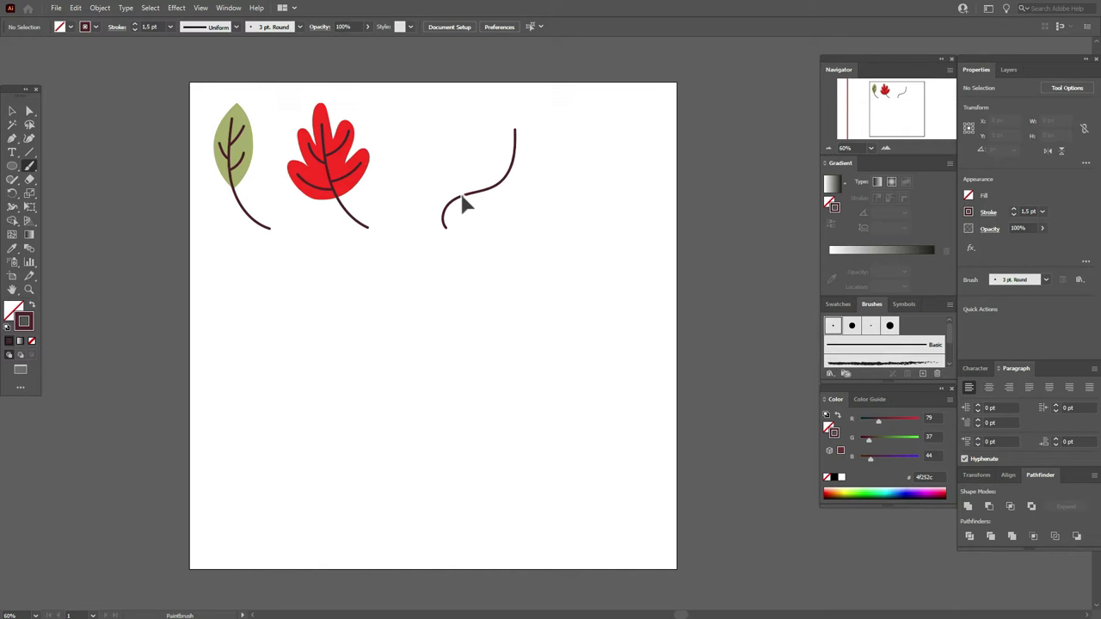
{"action": "left_click_drag", "start_coordinate": [445, 165], "coordinate": [469, 196]}
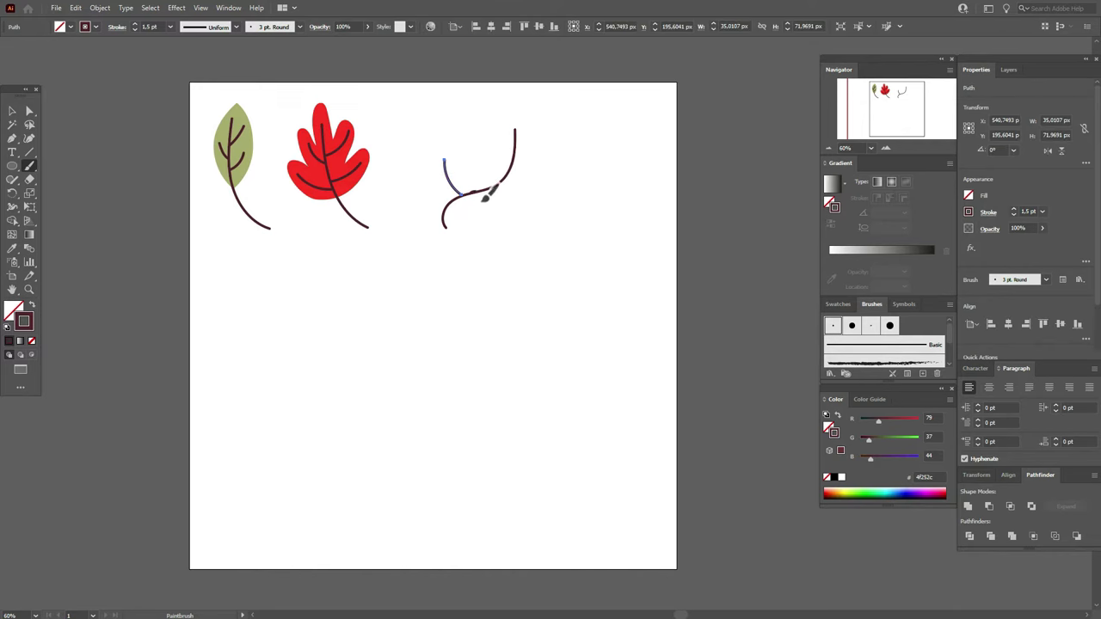
{"action": "mouse_move", "coordinate": [515, 214]}
{"action": "left_mouse_down"}
{"action": "mouse_move", "coordinate": [547, 203]}
{"action": "mouse_move", "coordinate": [486, 131]}
{"action": "left_mouse_up"}
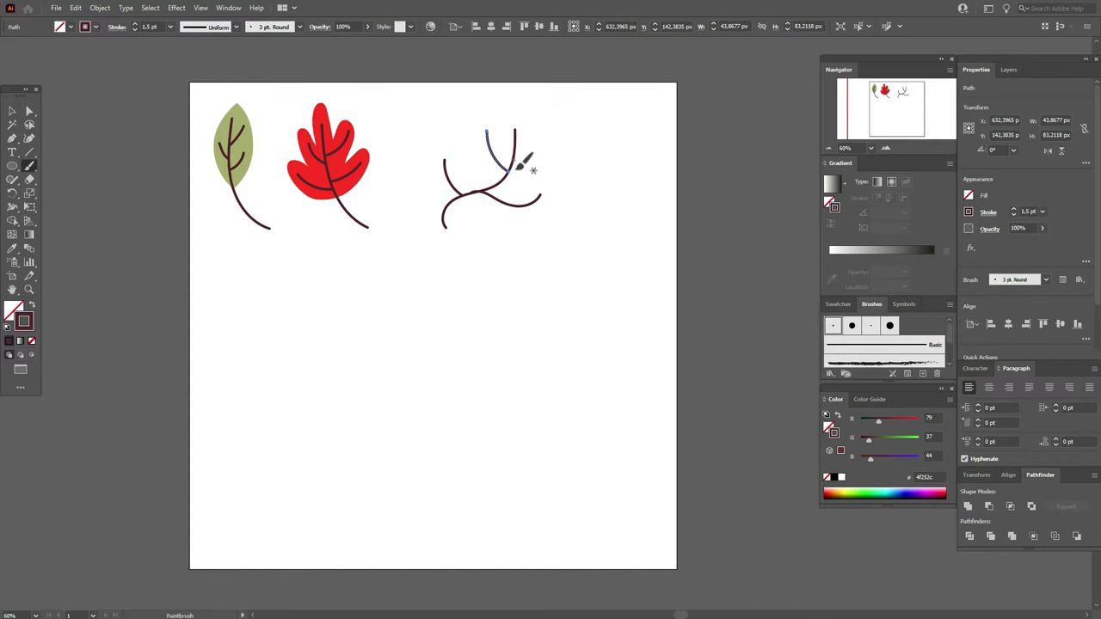
{"action": "left_click_drag", "start_coordinate": [517, 168], "coordinate": [547, 140]}
{"action": "left_click_drag", "start_coordinate": [554, 124], "coordinate": [551, 117]}
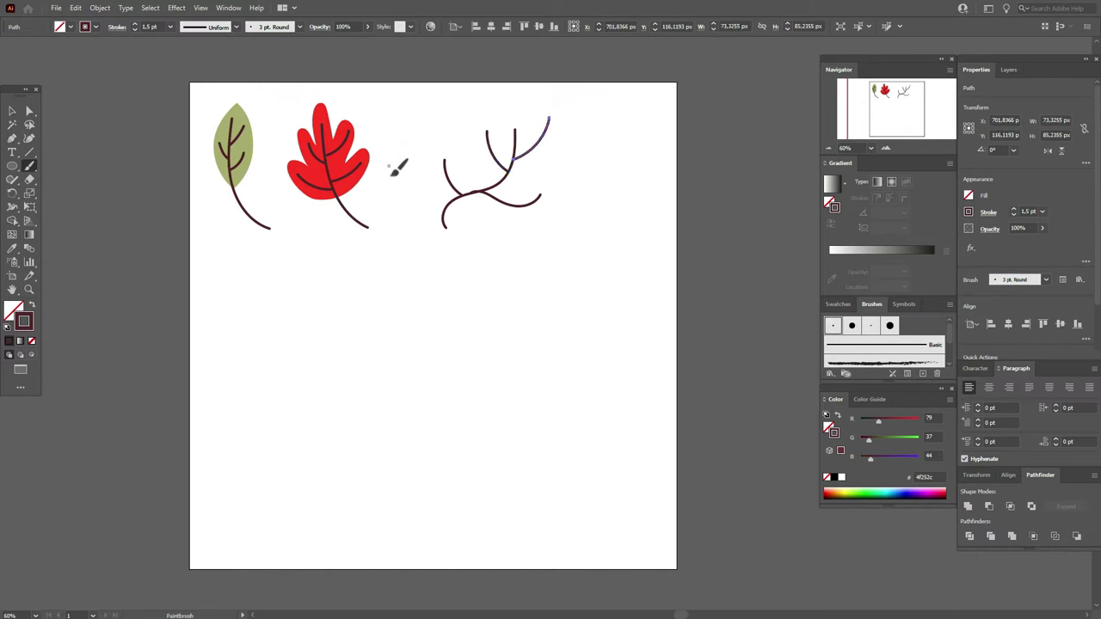
{"action": "left_click", "coordinate": [13, 111]}
{"action": "left_click", "coordinate": [571, 146]}
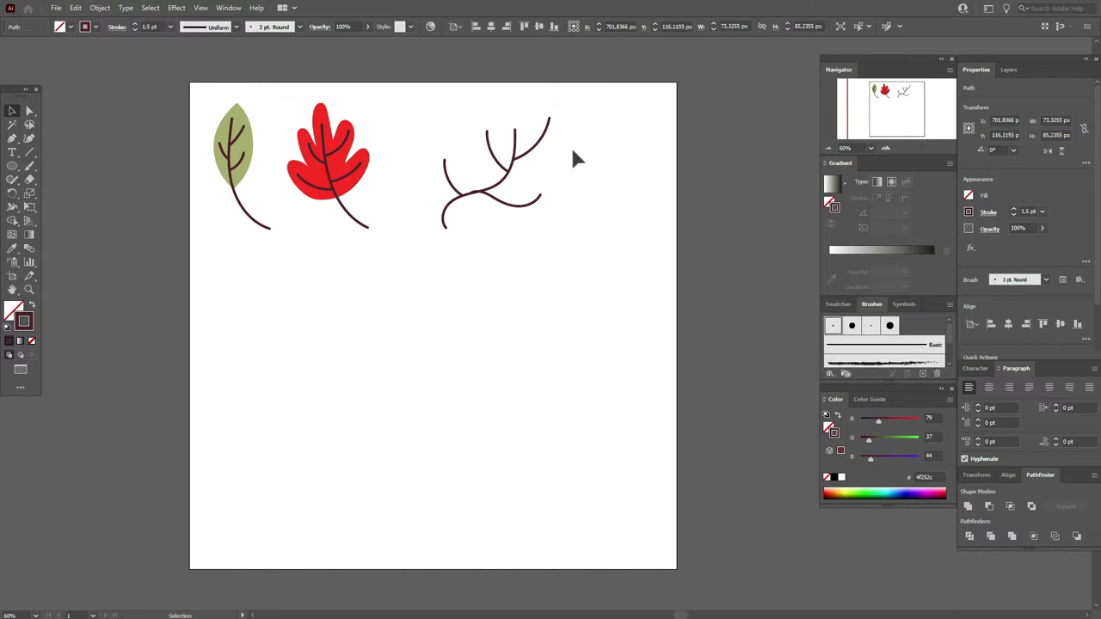
Shift the lower right twig slightly to the right so its start merges with the main branch.
{"action": "left_click", "coordinate": [509, 210]}
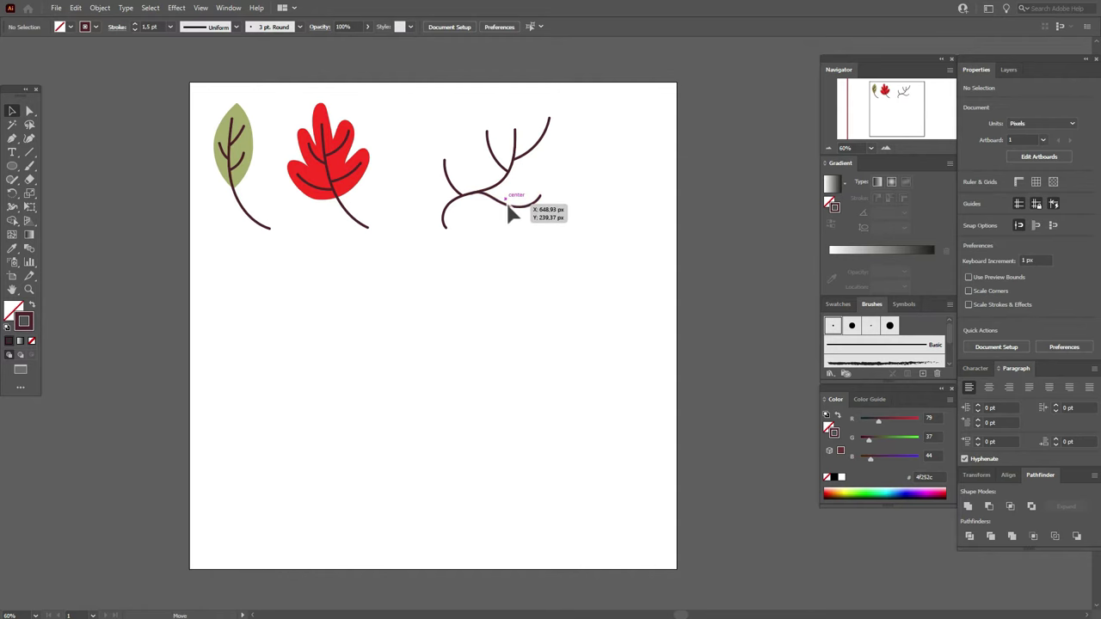
{"action": "left_click", "coordinate": [695, 239]}
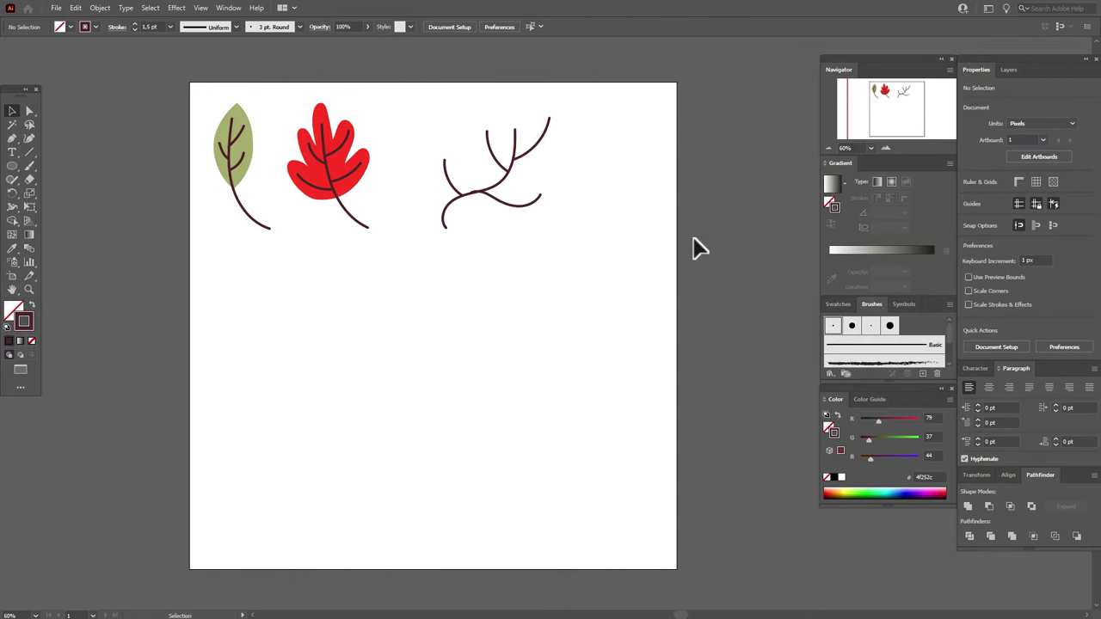
{"action": "left_click", "coordinate": [29, 290]}
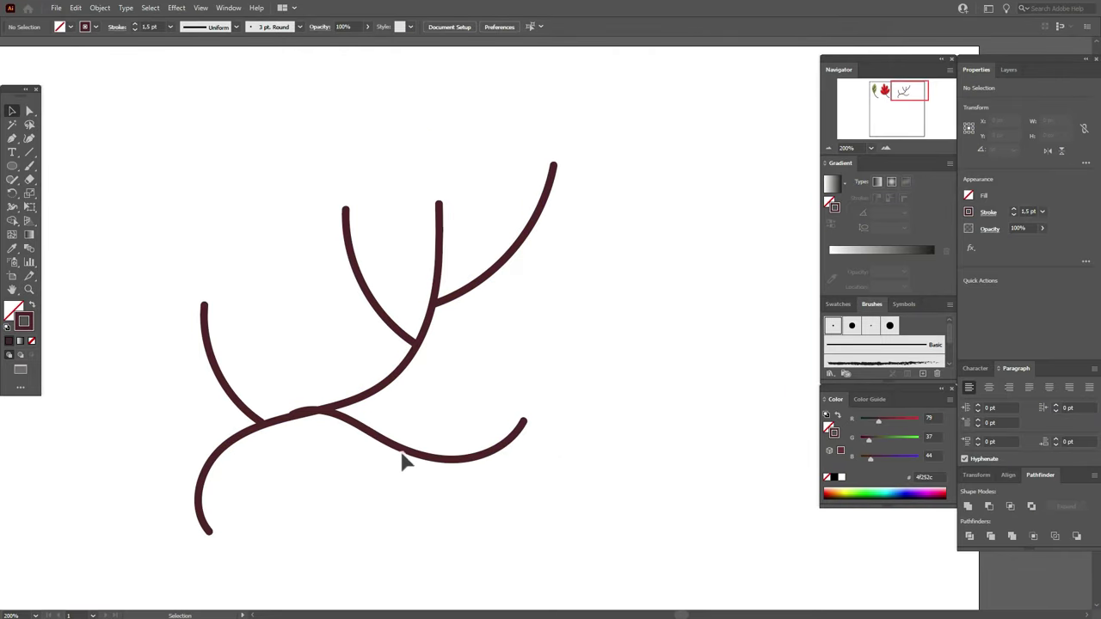
{"action": "left_click_drag", "start_coordinate": [402, 456], "coordinate": [414, 450]}
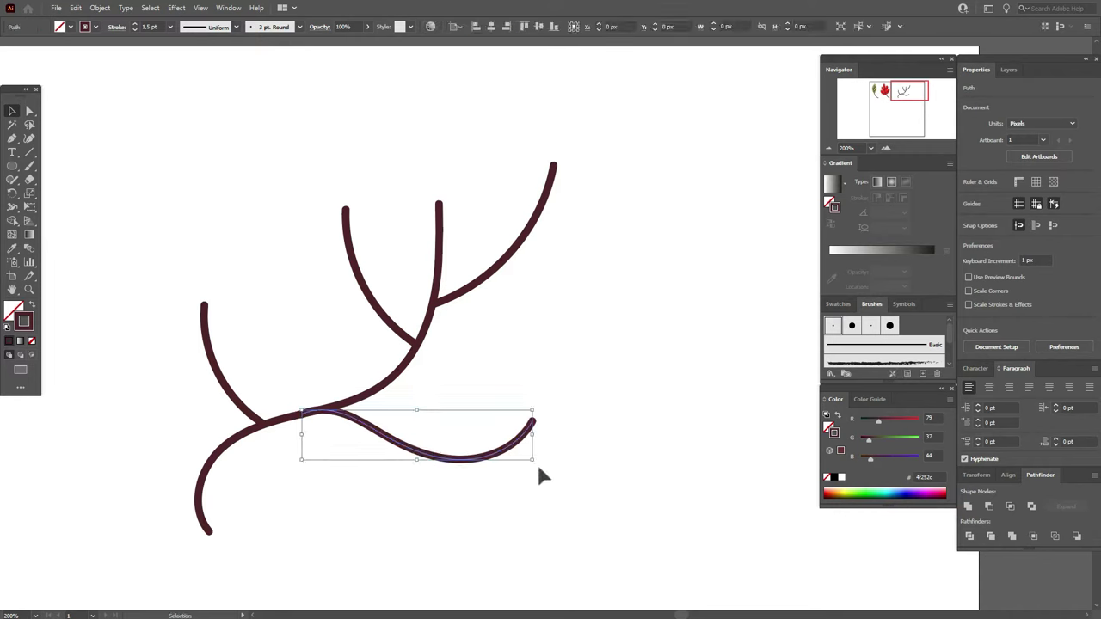
{"action": "left_click_drag", "start_coordinate": [537, 435], "coordinate": [541, 438]}
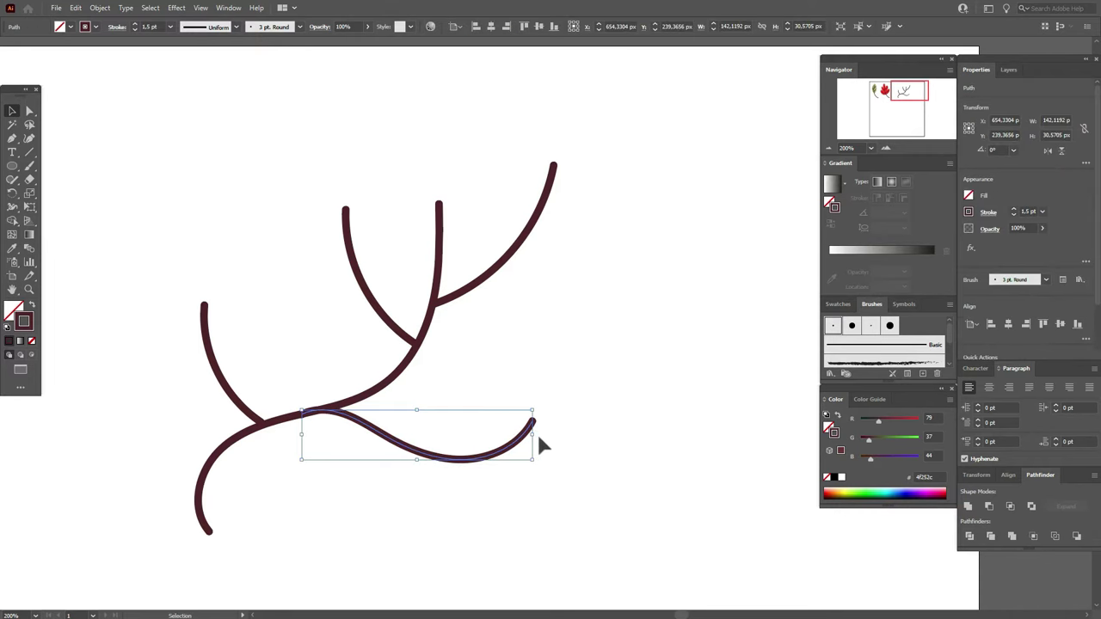
{"action": "left_click", "coordinate": [608, 454]}
Draw a circle about 32 px across on the upper left twig's tip using the bright red swatch, and swap its stroke to fill.
{"action": "left_click", "coordinate": [12, 291]}
{"action": "left_click_drag", "start_coordinate": [465, 378], "coordinate": [450, 449]}
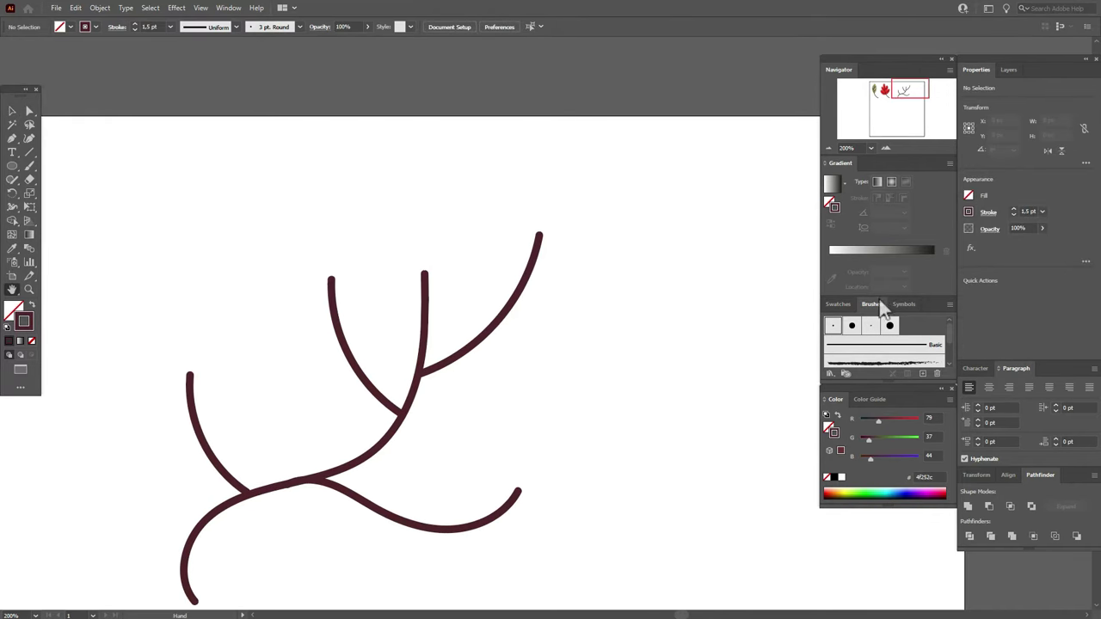
{"action": "left_click", "coordinate": [838, 304]}
{"action": "left_click", "coordinate": [878, 344]}
{"action": "left_click", "coordinate": [12, 166]}
{"action": "left_click_drag", "start_coordinate": [304, 247], "coordinate": [346, 301]}
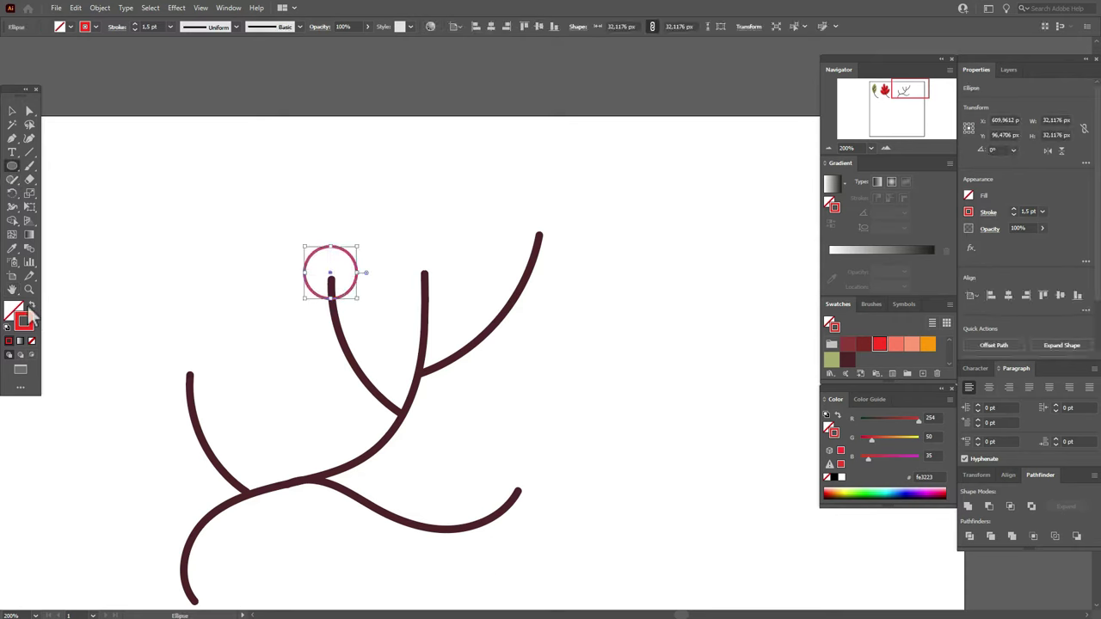
{"action": "left_click", "coordinate": [32, 308]}
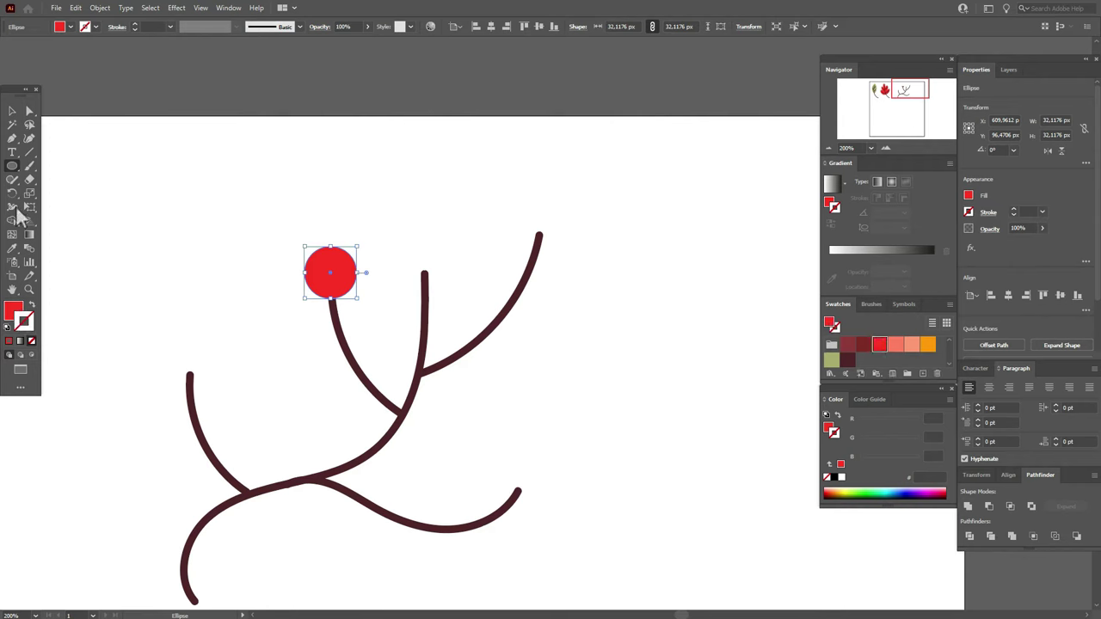
{"action": "left_click", "coordinate": [12, 110]}
{"action": "left_click", "coordinate": [121, 165]}
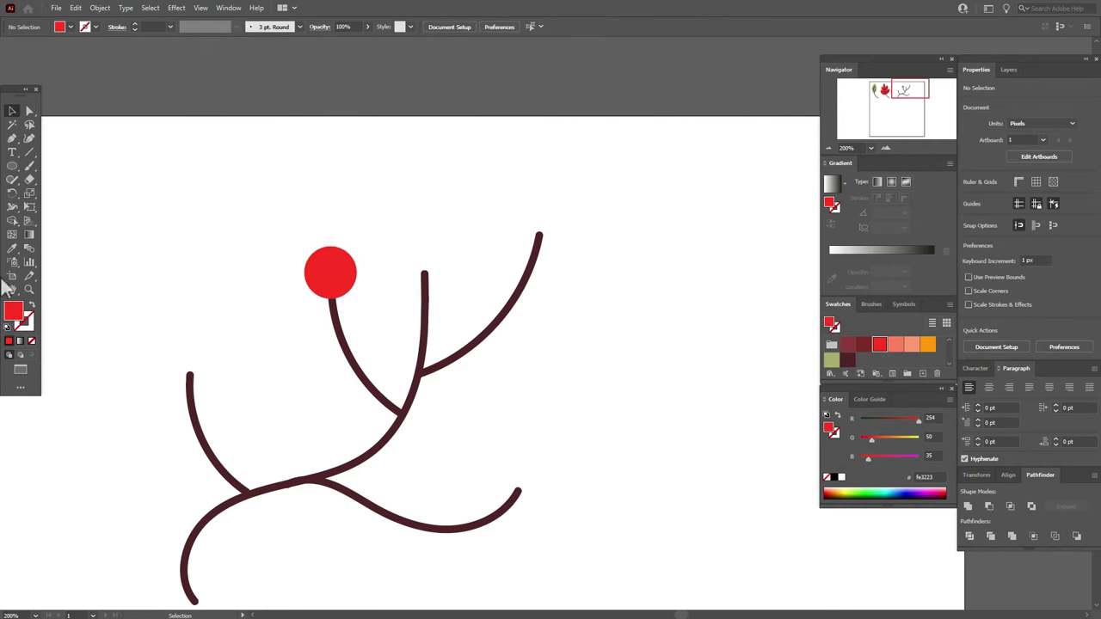
Sample the main branch's dark brown stroke and paint three short strokes fanning out from the top of the red berry.
{"action": "left_click", "coordinate": [12, 248]}
{"action": "left_click", "coordinate": [422, 362]}
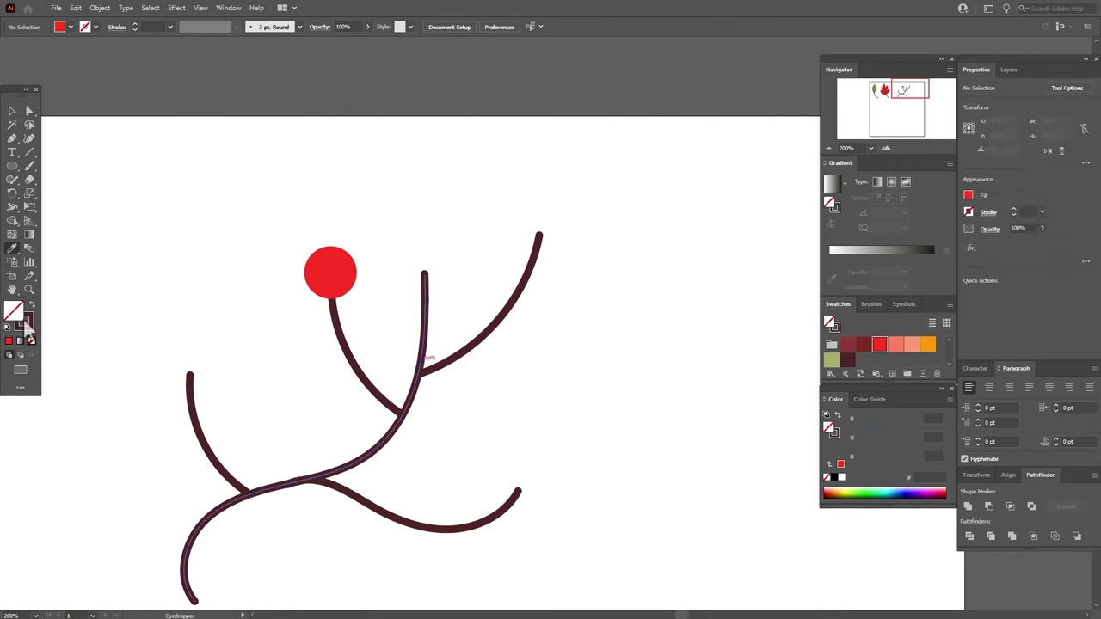
{"action": "left_click", "coordinate": [25, 325]}
{"action": "left_click", "coordinate": [30, 166]}
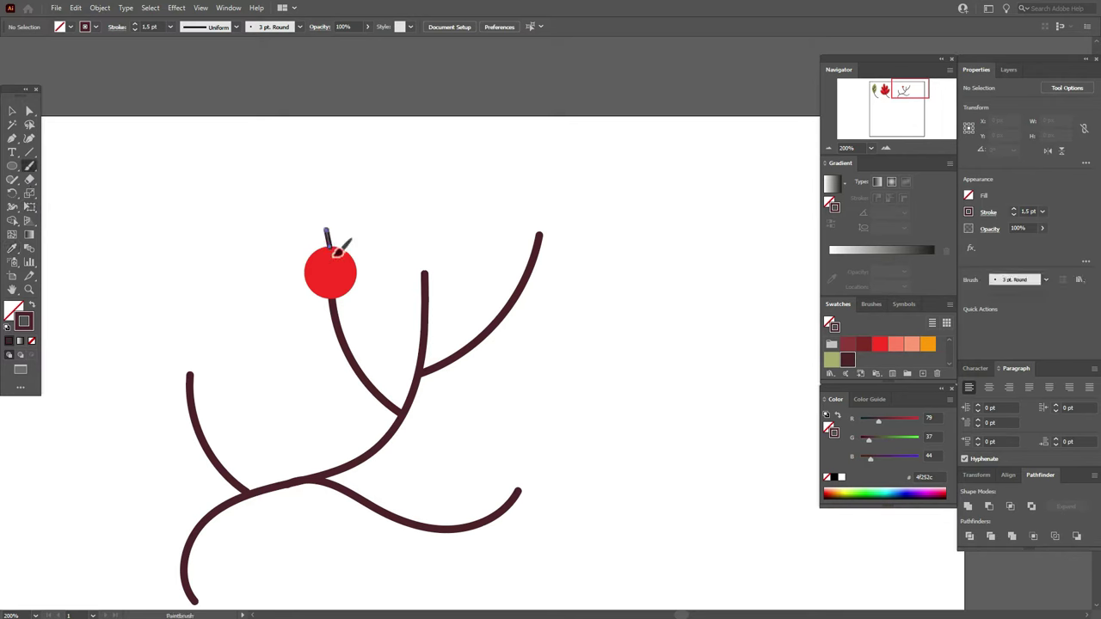
{"action": "left_click_drag", "start_coordinate": [339, 251], "coordinate": [341, 254]}
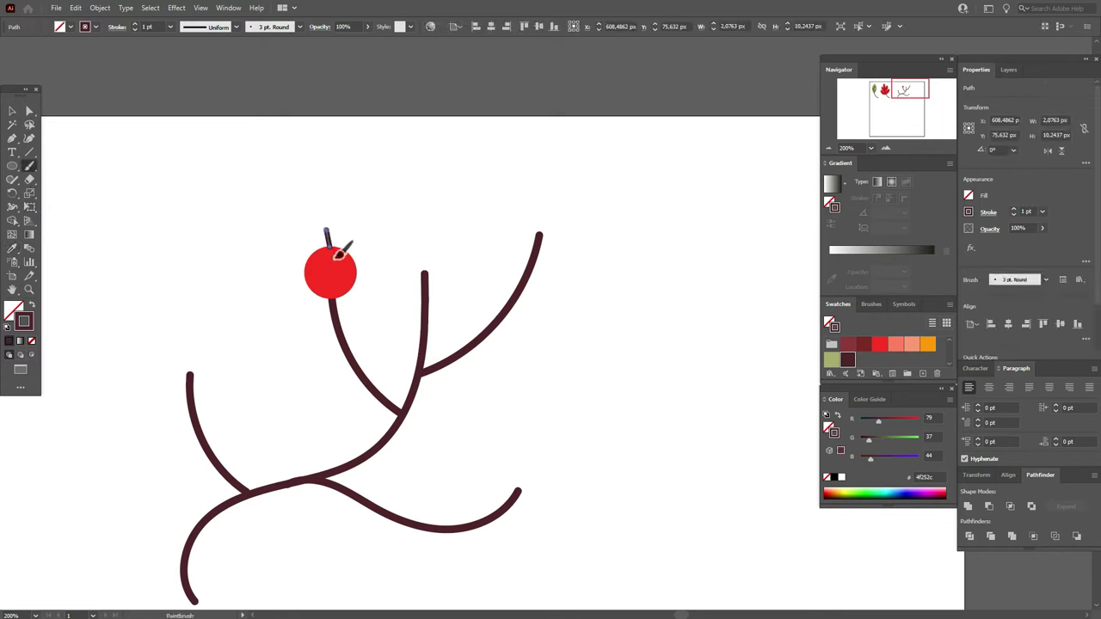
{"action": "mouse_move", "coordinate": [344, 231]}
{"action": "left_mouse_down"}
{"action": "mouse_move", "coordinate": [332, 257]}
{"action": "mouse_move", "coordinate": [326, 250]}
{"action": "left_mouse_up"}
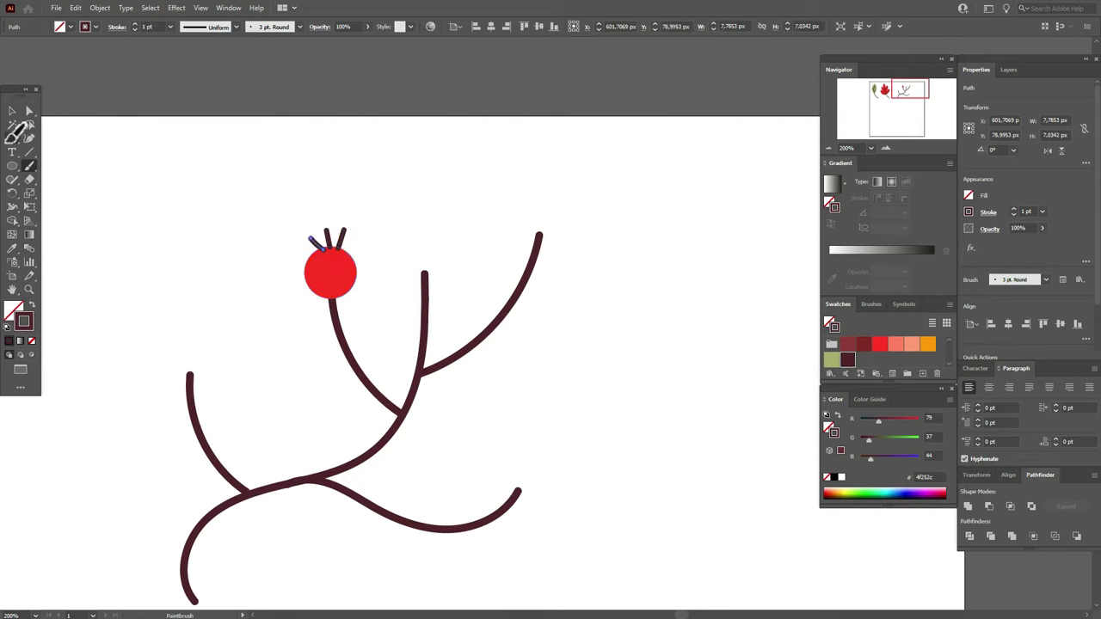
Set the stroke weight of the berry's three crown strokes to 1.5 pt.
{"action": "left_click", "coordinate": [12, 111]}
{"action": "left_click", "coordinate": [332, 246], "text": "shift"}
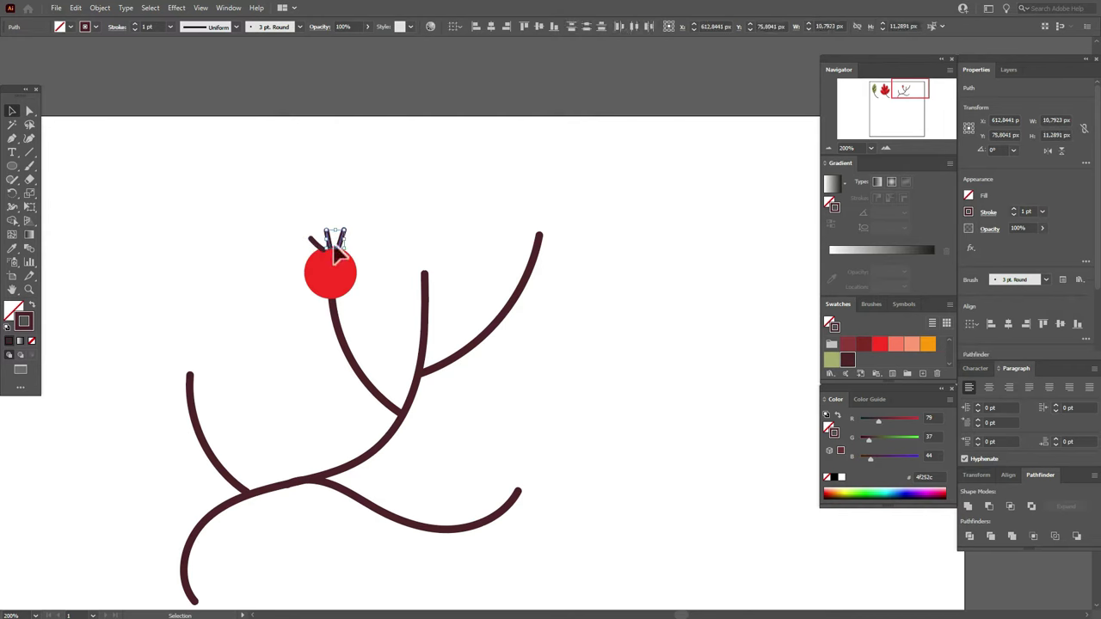
{"action": "left_click", "coordinate": [319, 240], "text": "shift"}
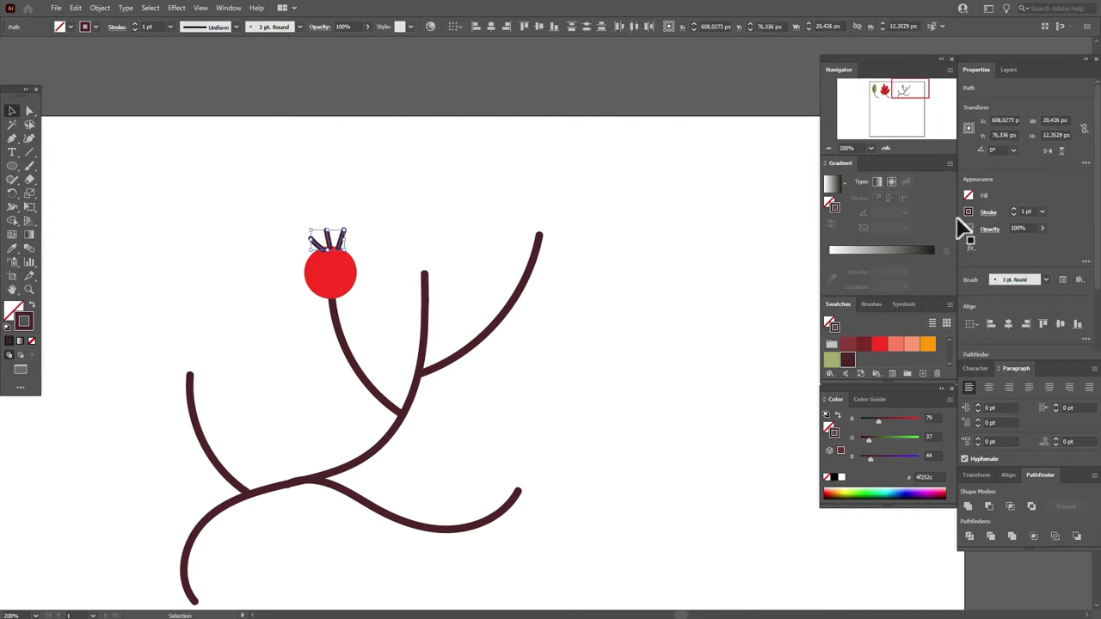
{"action": "type", "text": "1"}
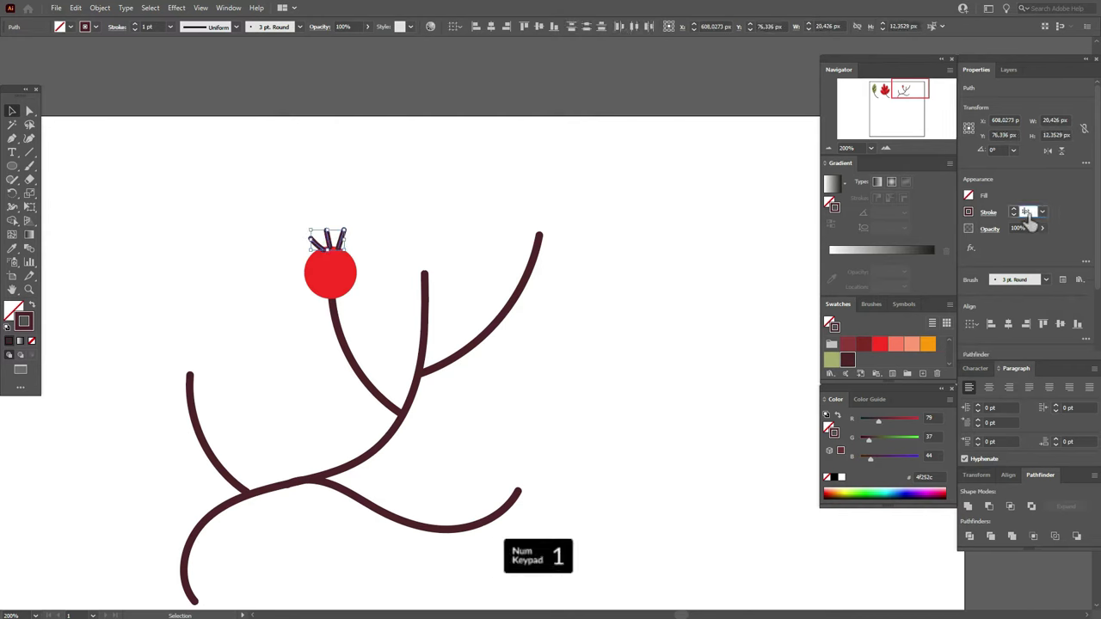
{"action": "type", "text": ".5"}
{"action": "key", "text": "Return"}
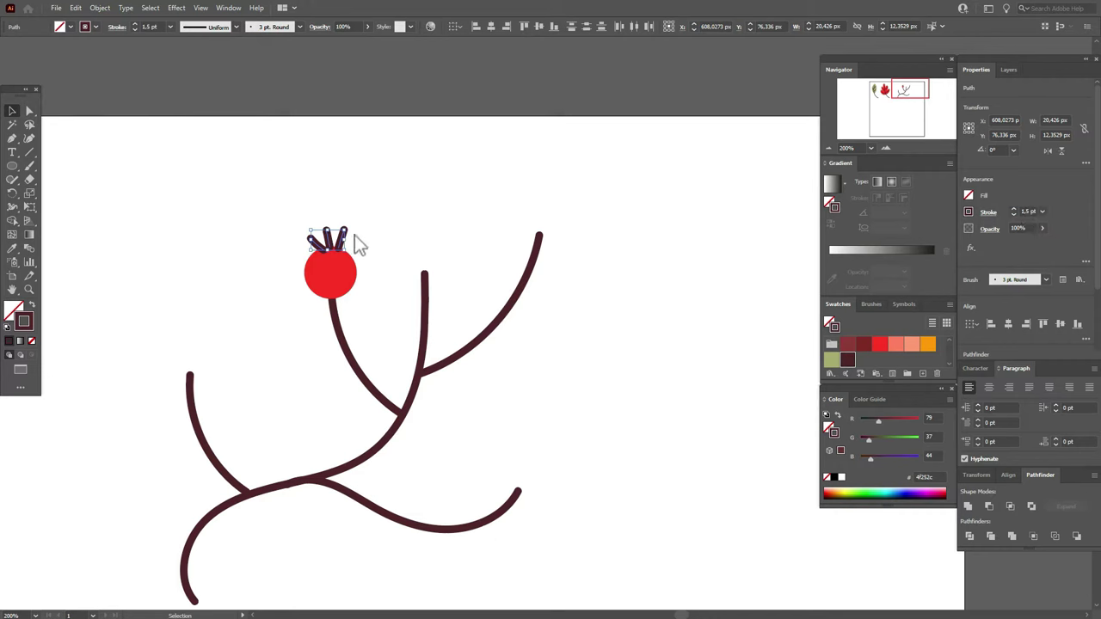
Move the three crown strokes down and slightly left so they overlap the berry's upper edge.
{"action": "left_click_drag", "start_coordinate": [334, 237], "coordinate": [327, 243]}
{"action": "left_click", "coordinate": [300, 234]}
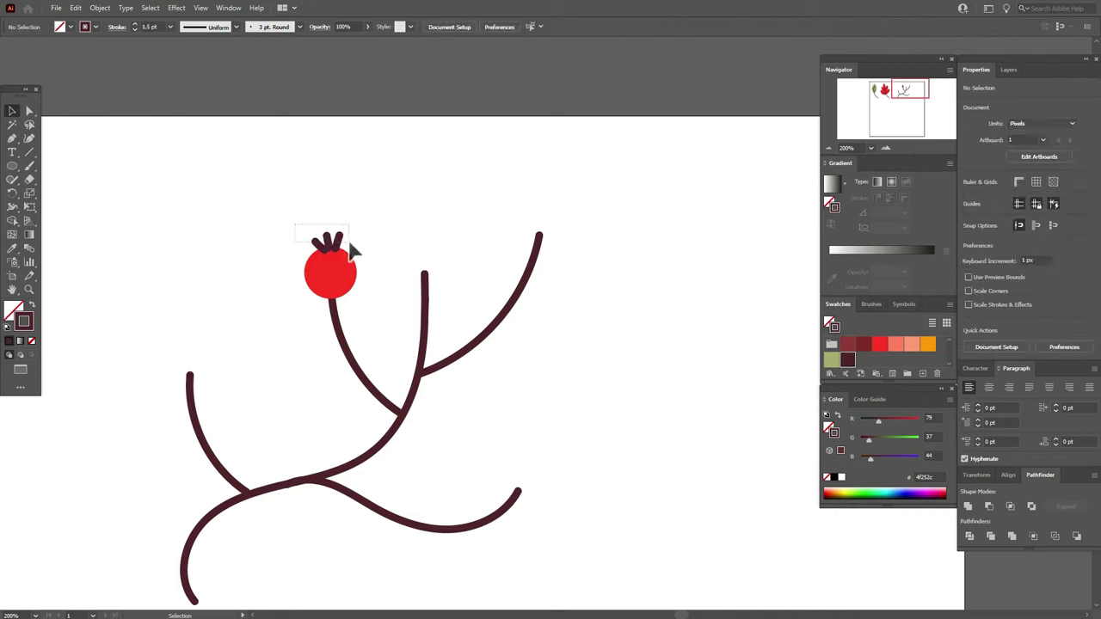
{"action": "left_click_drag", "start_coordinate": [332, 244], "coordinate": [325, 243]}
{"action": "left_click", "coordinate": [376, 324]}
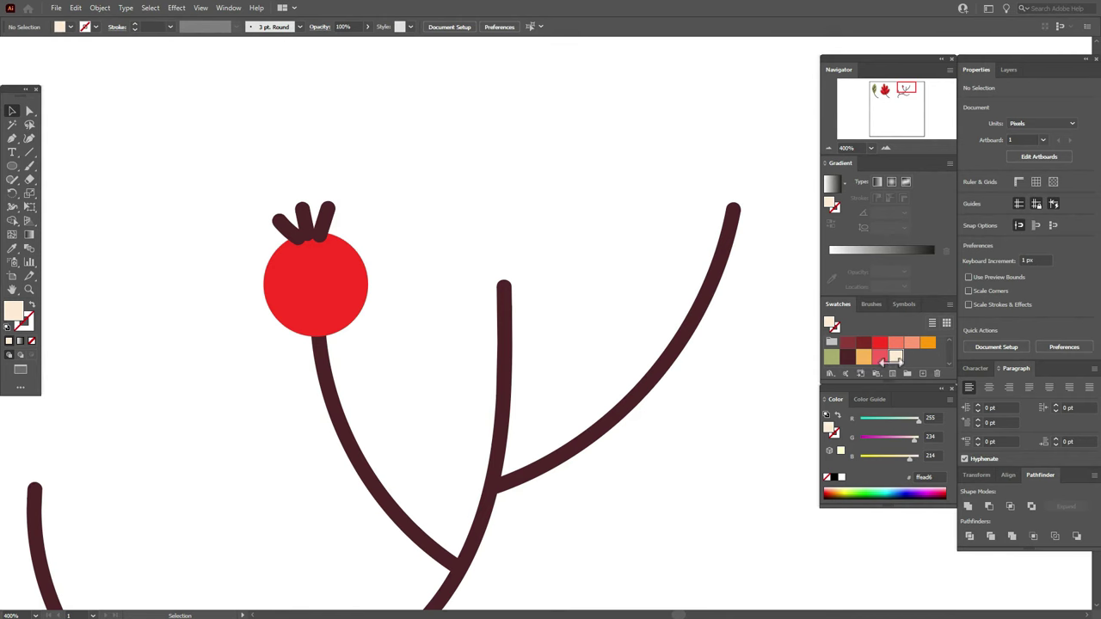
Draw two highlight circles filled with the pinkish red f9615d swatch on the berry's left side, the lower one about 3.7 px across.
{"action": "left_click", "coordinate": [880, 358]}
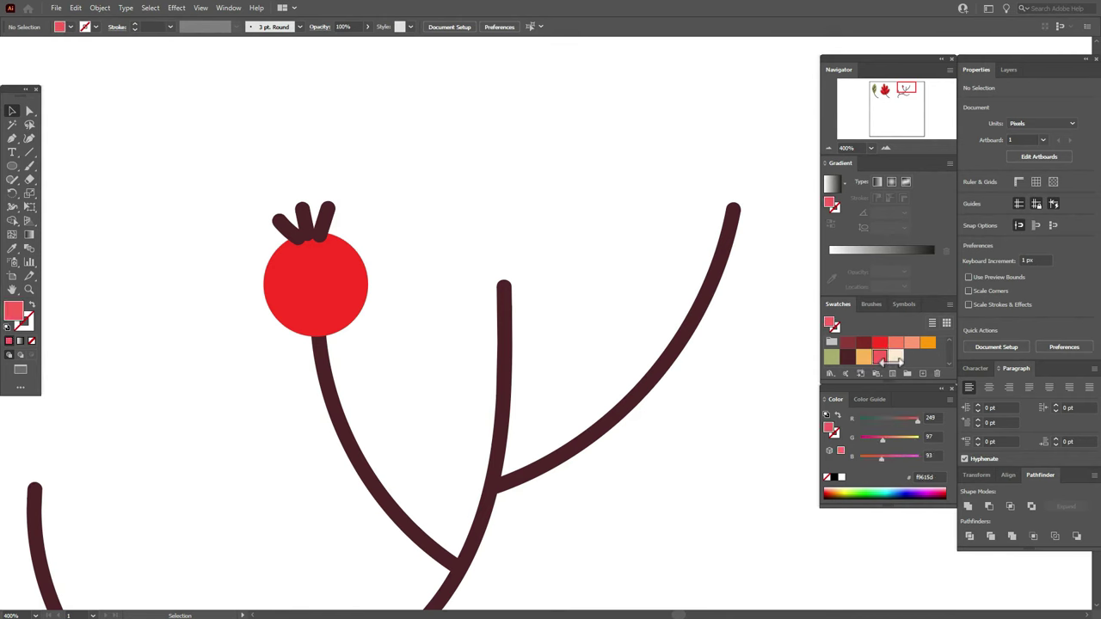
{"action": "left_click_drag", "start_coordinate": [282, 261], "coordinate": [294, 313]}
{"action": "left_click", "coordinate": [12, 111]}
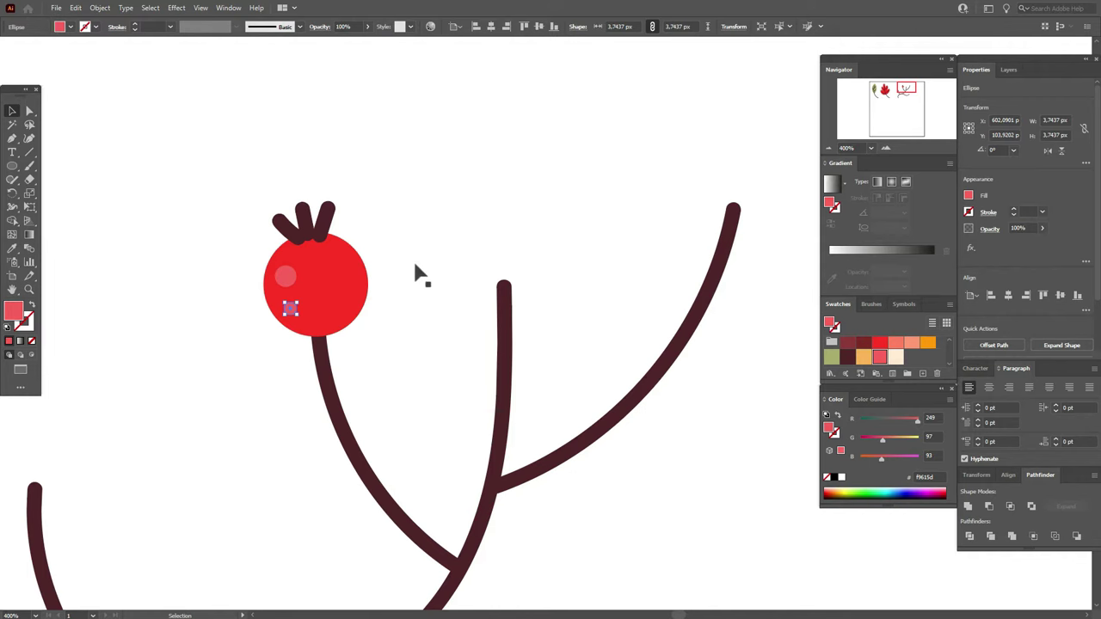
Expand the appearance of the berry's three crown strokes into filled shapes.
{"action": "mouse_move", "coordinate": [200, 177]}
{"action": "left_mouse_down"}
{"action": "mouse_move", "coordinate": [369, 283]}
{"action": "mouse_move", "coordinate": [386, 320]}
{"action": "left_mouse_up"}
{"action": "left_click", "coordinate": [321, 391], "text": "shift"}
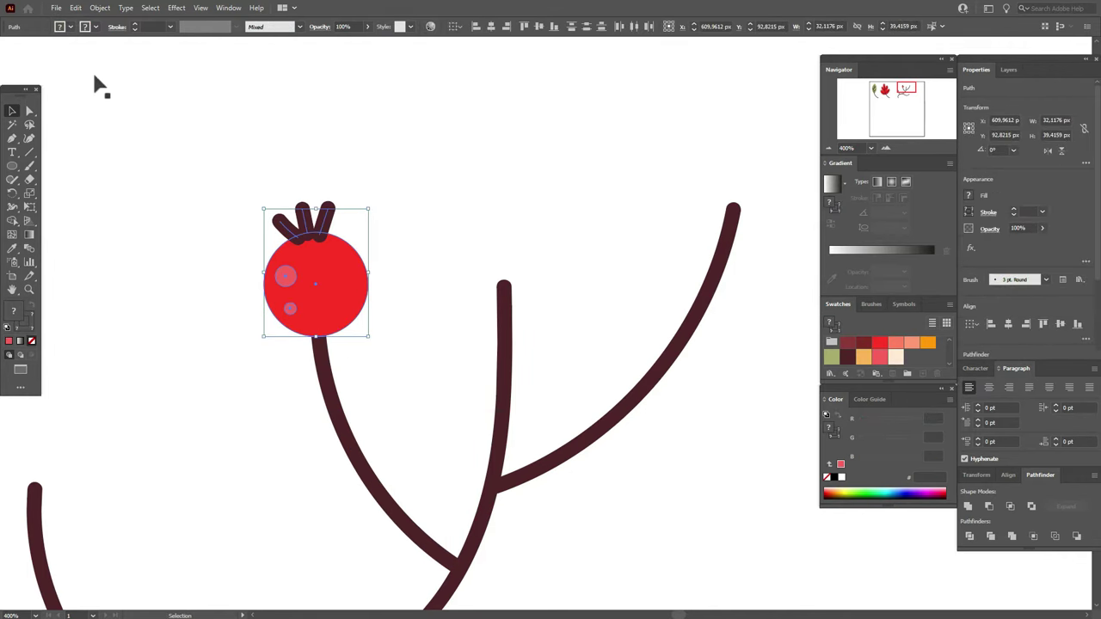
{"action": "left_click", "coordinate": [99, 8]}
{"action": "left_click", "coordinate": [161, 155]}
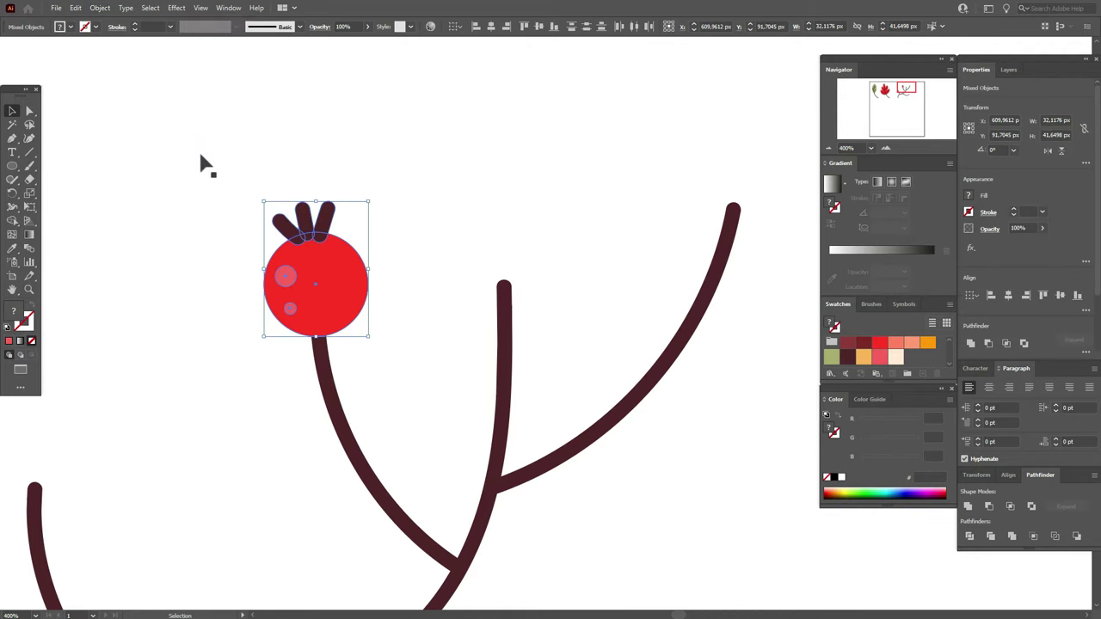
{"action": "left_click", "coordinate": [217, 226]}
Enlarge the berry's two highlight circles, the upper one to about 8.3 px, and centre the lower one more closely beneath it.
{"action": "left_click", "coordinate": [301, 273]}
{"action": "left_click_drag", "start_coordinate": [307, 275], "coordinate": [319, 307]}
{"action": "left_click", "coordinate": [297, 270]}
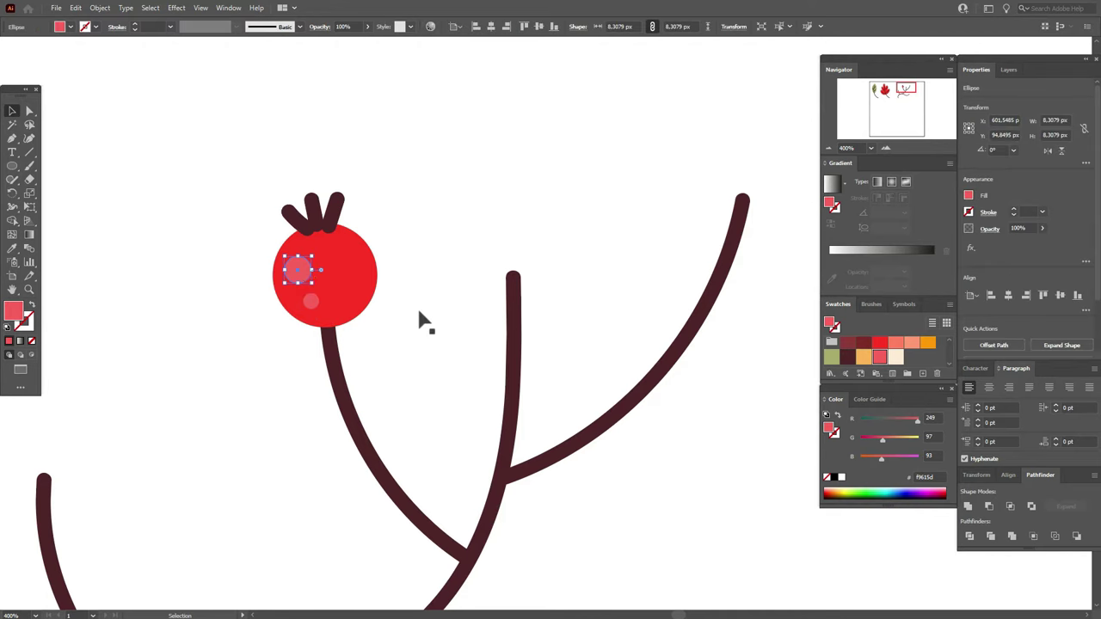
{"action": "left_click", "coordinate": [362, 322]}
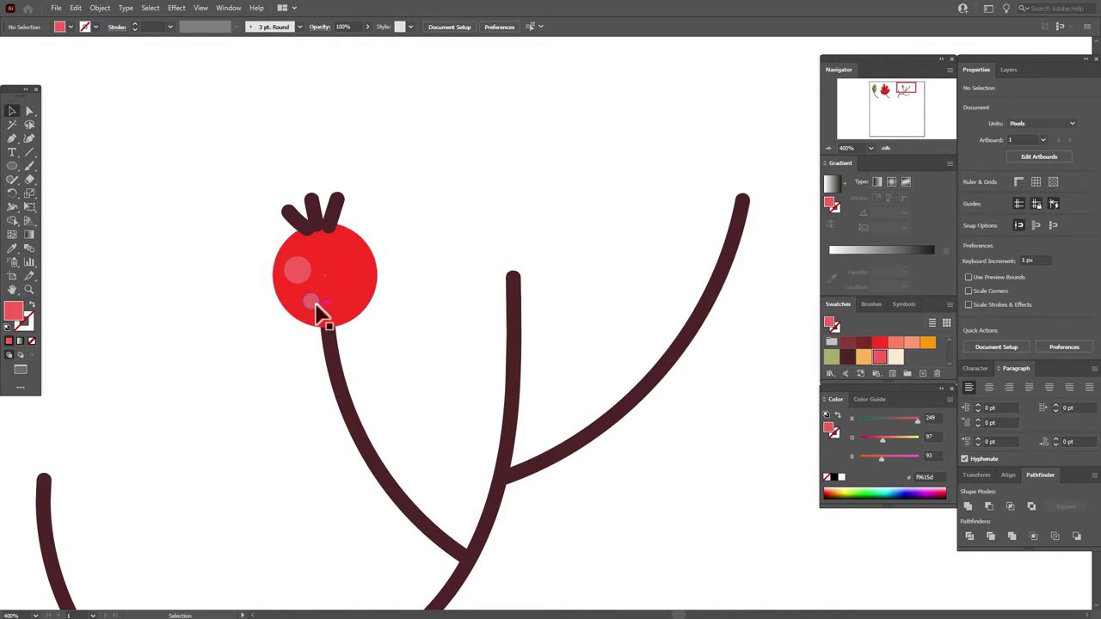
{"action": "left_click_drag", "start_coordinate": [314, 314], "coordinate": [308, 303]}
{"action": "left_click", "coordinate": [497, 370]}
Group the berry body, crown and highlights, leaving the stem out of the group.
{"action": "left_click", "coordinate": [386, 308]}
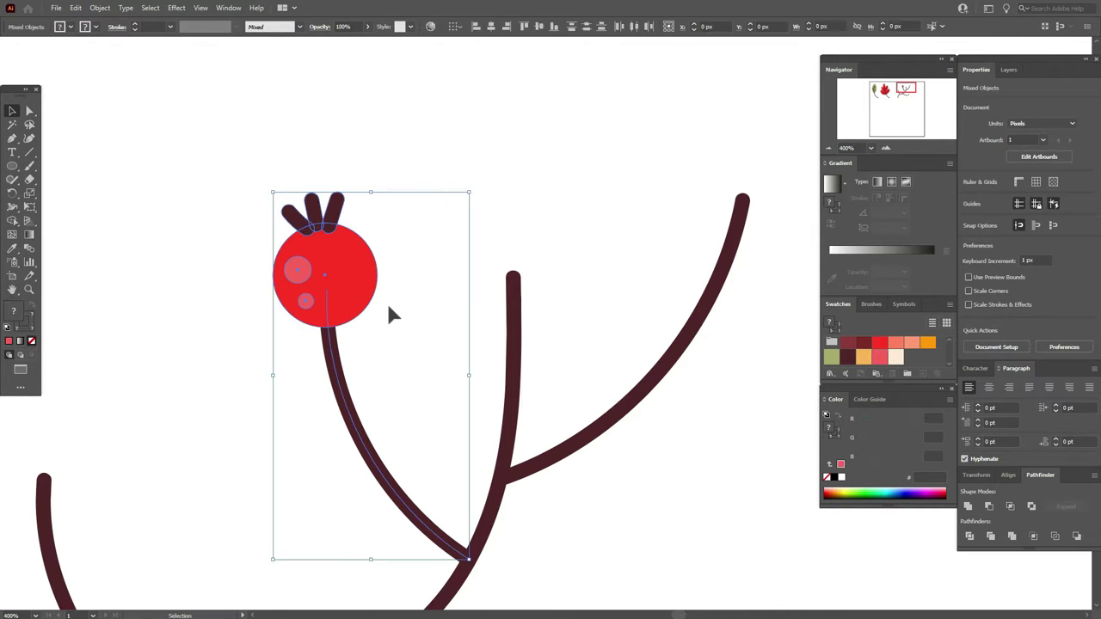
{"action": "left_click", "coordinate": [336, 388], "text": "shift"}
{"action": "key", "text": "ctrl+g"}
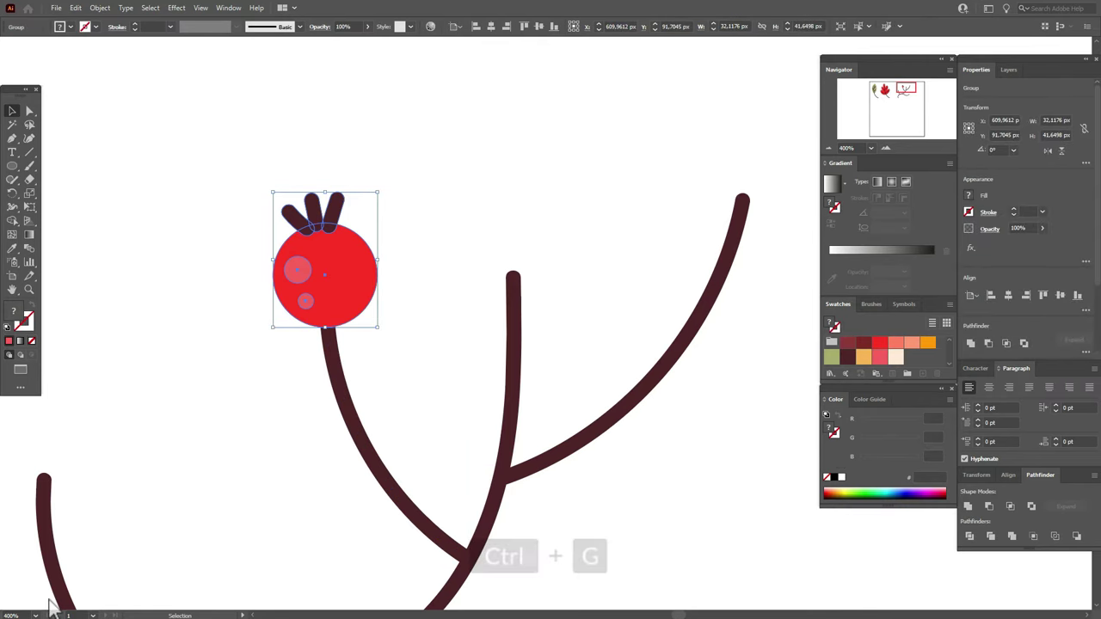
Duplicate the berry group and place the copy on the tip of the leftmost branch.
{"action": "key", "text": "ctrl+minus"}
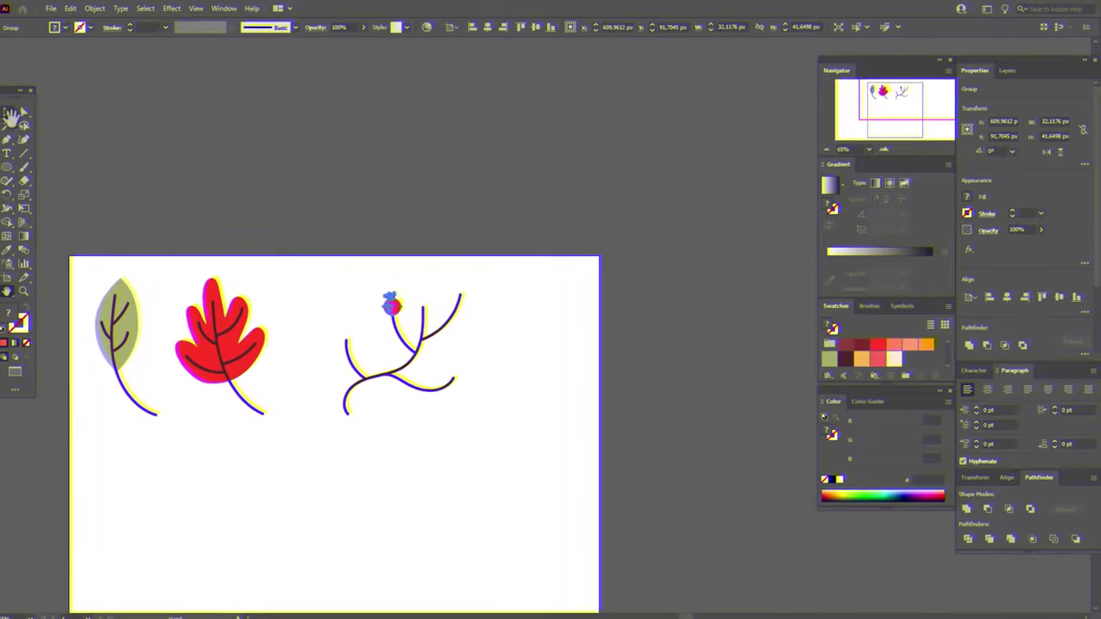
{"action": "key", "text": "ctrl+c"}
{"action": "key", "text": "ctrl+v"}
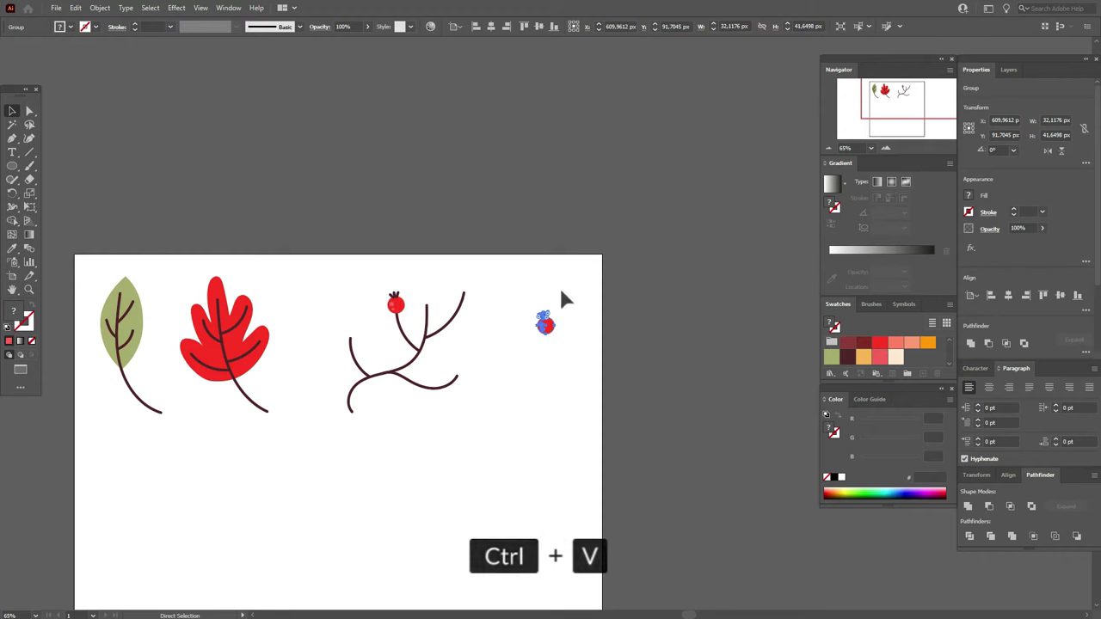
{"action": "left_click_drag", "start_coordinate": [550, 338], "coordinate": [355, 344]}
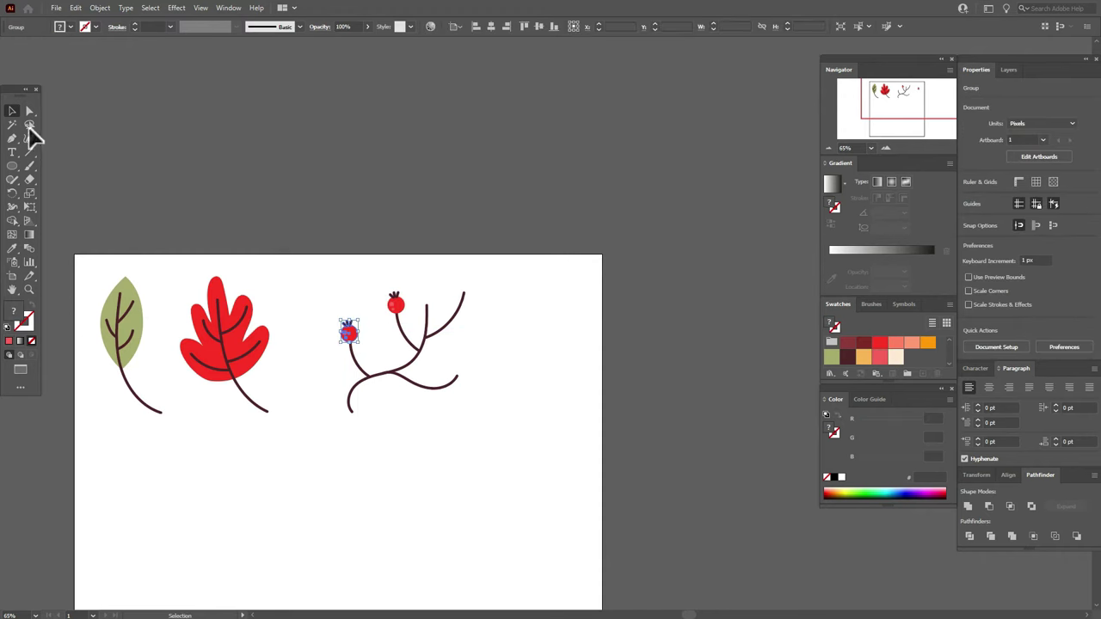
Recolour the body of the leftmost berry with the orange fe9800 swatch, leaving its crown dark.
{"action": "left_click", "coordinate": [30, 111]}
{"action": "left_click", "coordinate": [372, 312]}
{"action": "left_click", "coordinate": [349, 335]}
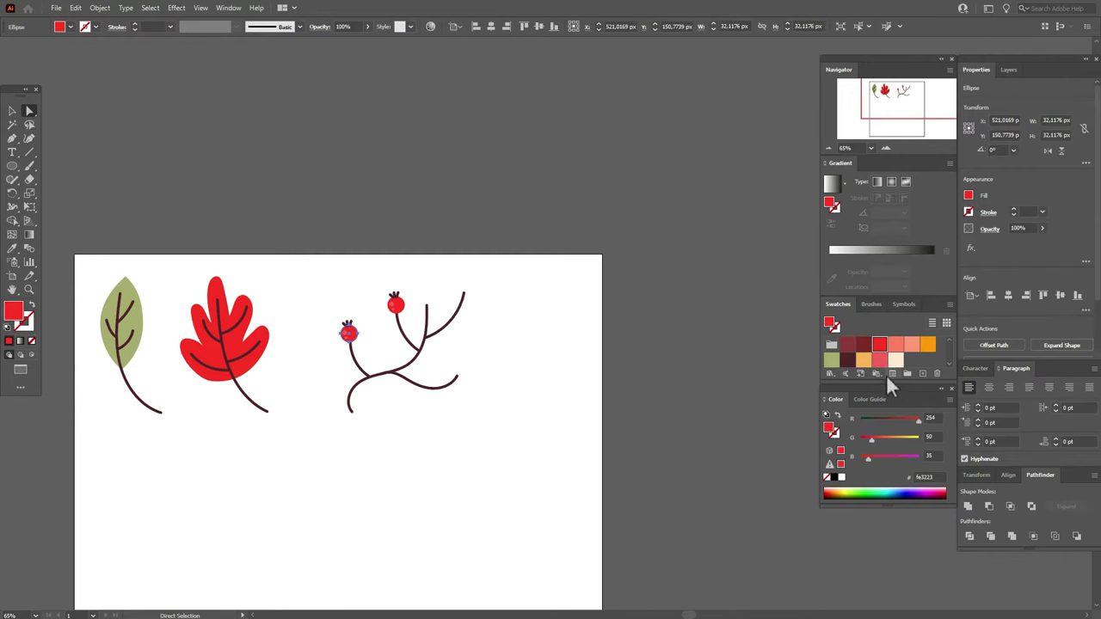
{"action": "left_click", "coordinate": [928, 345]}
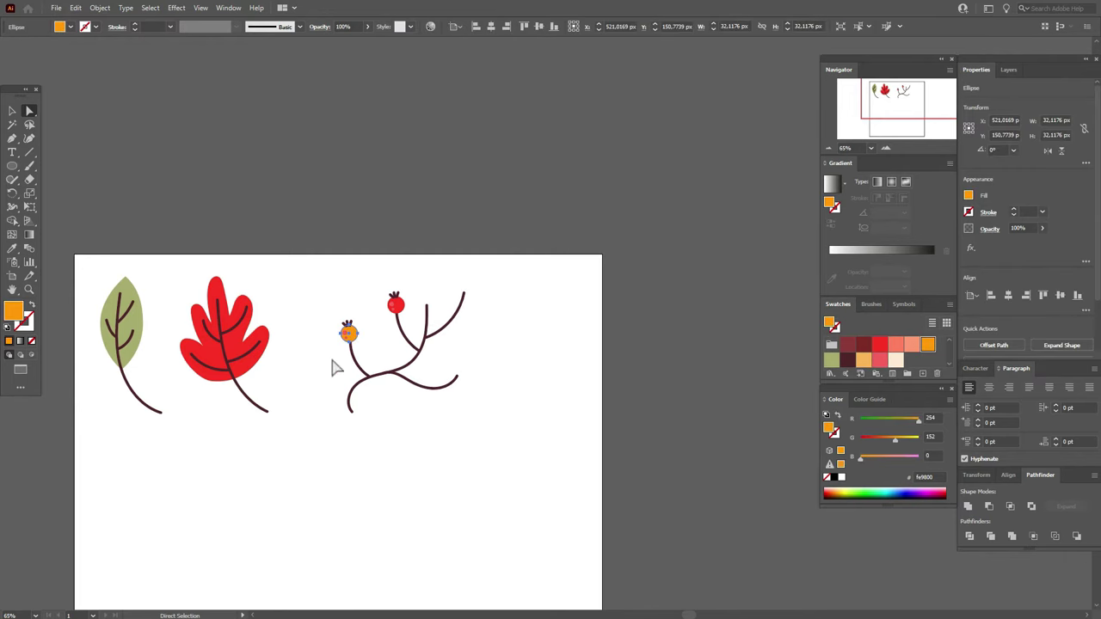
Fill both highlight circles of the orange berry with the light orange f9b355 swatch.
{"action": "left_click", "coordinate": [348, 339]}
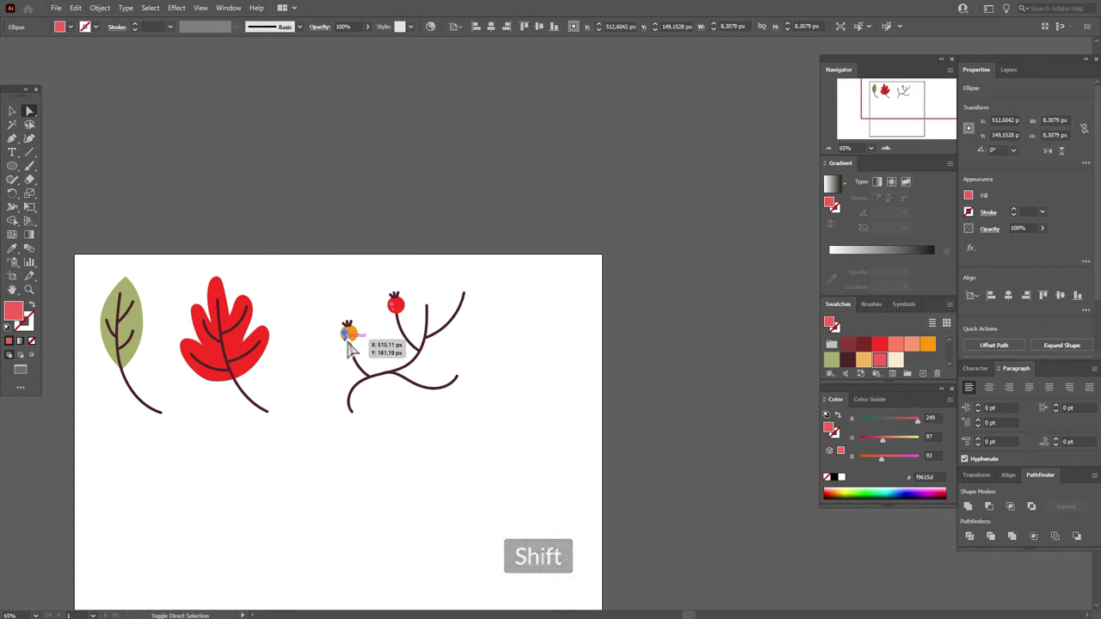
{"action": "left_click", "coordinate": [350, 345], "text": "shift"}
{"action": "left_click", "coordinate": [862, 360]}
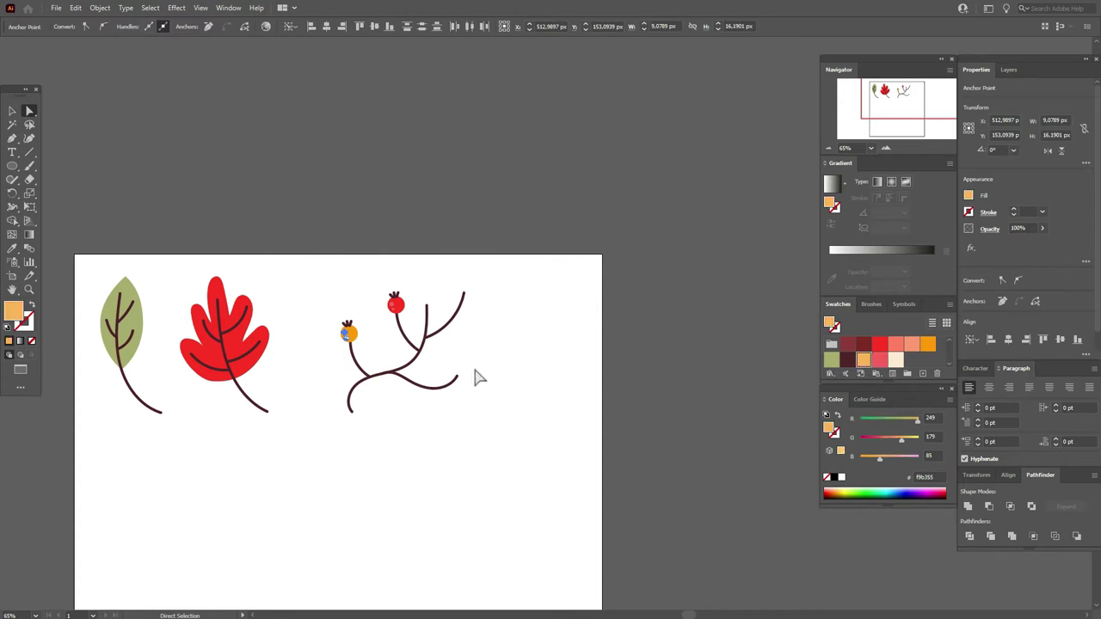
{"action": "left_click", "coordinate": [464, 427]}
Sample the berry stem's dark brown 1.5 pt stroke and paint several short side twigs along the branches.
{"action": "left_click", "coordinate": [11, 249]}
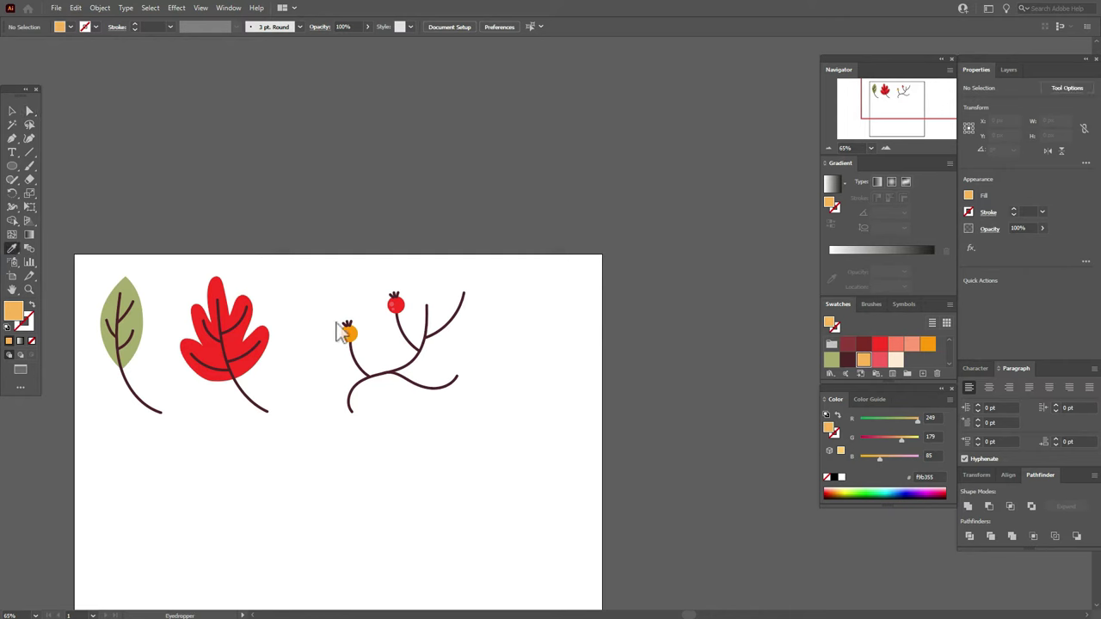
{"action": "left_click", "coordinate": [358, 366]}
{"action": "left_click", "coordinate": [28, 324]}
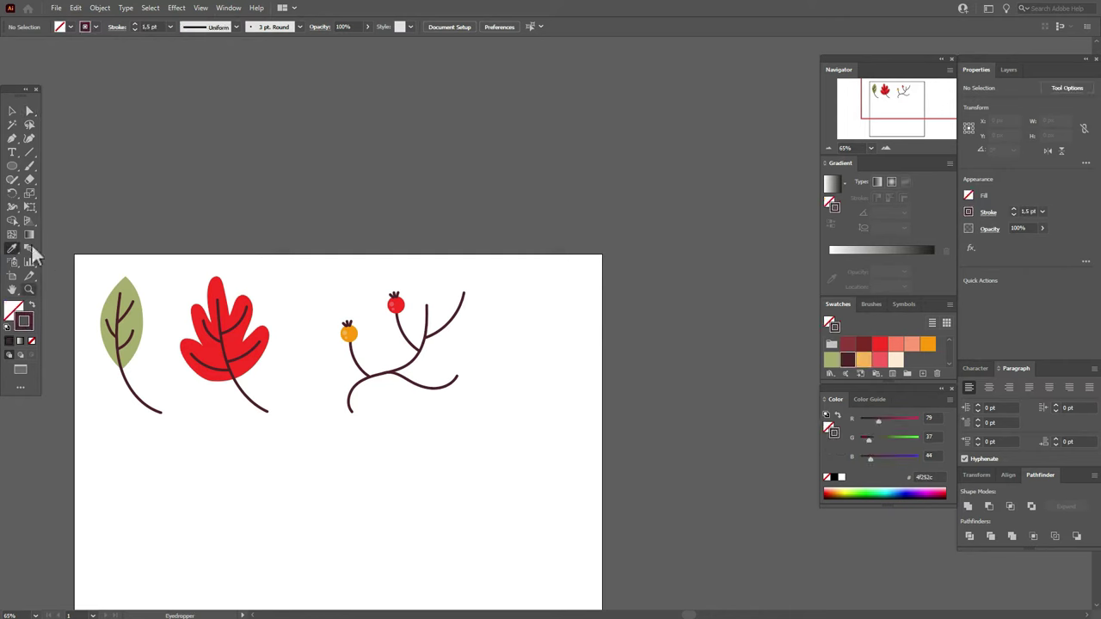
{"action": "left_click", "coordinate": [31, 164]}
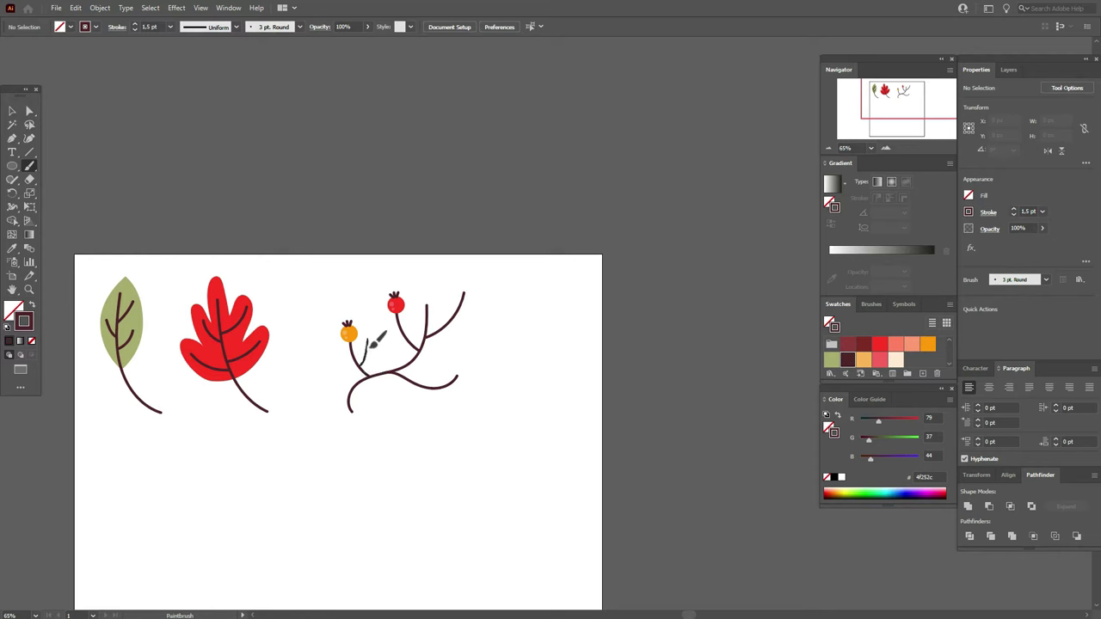
{"action": "mouse_move", "coordinate": [423, 377]}
{"action": "left_mouse_down"}
{"action": "mouse_move", "coordinate": [415, 399]}
{"action": "mouse_move", "coordinate": [436, 391]}
{"action": "left_mouse_up"}
Place three more red and three larger orange berry copies on the branch tips, turning them to follow their twigs.
{"action": "left_click", "coordinate": [11, 110]}
{"action": "left_click", "coordinate": [395, 303]}
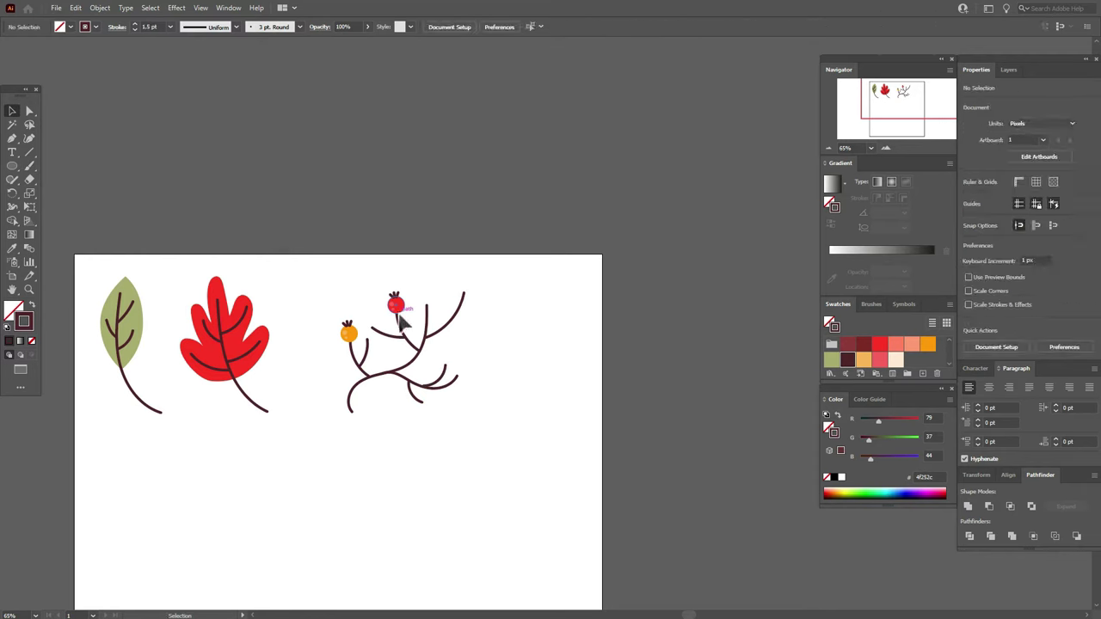
{"action": "key", "text": "ctrl+c"}
{"action": "key", "text": "ctrl+v"}
{"action": "left_click_drag", "start_coordinate": [478, 308], "coordinate": [469, 365]}
{"action": "key", "text": "ctrl+v"}
{"action": "key", "text": "ctrl+v"}
{"action": "key", "text": "ctrl+v"}
{"action": "key", "text": "ctrl+v"}
{"action": "mouse_move", "coordinate": [481, 310]}
{"action": "left_mouse_down"}
{"action": "mouse_move", "coordinate": [550, 320]}
{"action": "mouse_move", "coordinate": [487, 324]}
{"action": "left_mouse_up"}
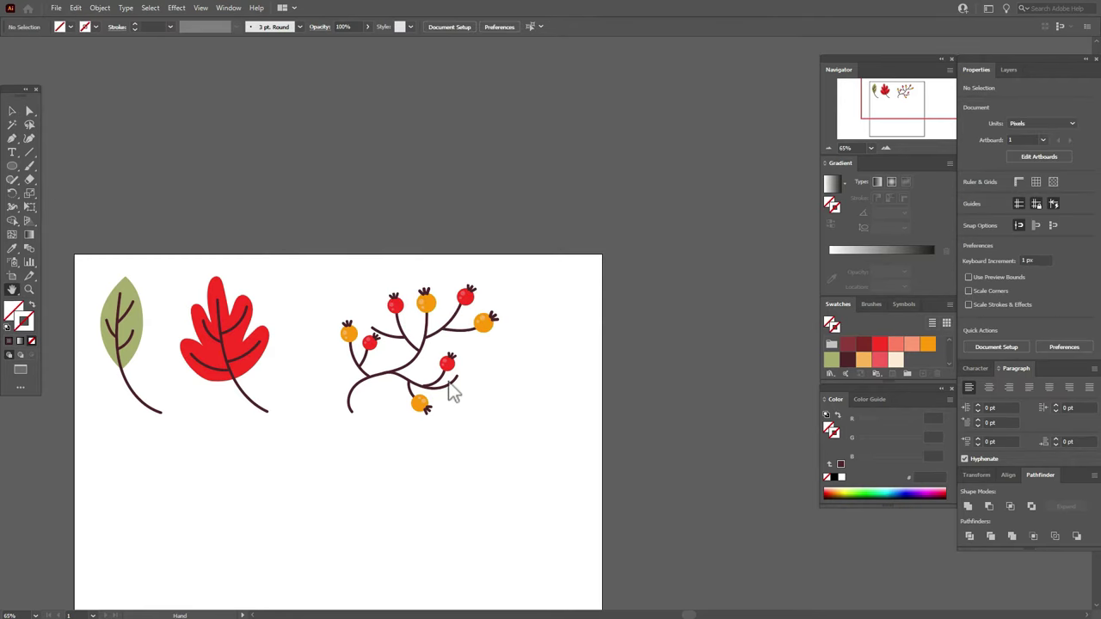
Draw a mushroom stem rectangle about 99 by 155 px below the leaves, filled with the salmon ff9b72 swatch.
{"action": "left_click", "coordinate": [455, 390]}
{"action": "key", "text": "h"}
{"action": "left_click_drag", "start_coordinate": [455, 389], "coordinate": [489, 241]}
{"action": "left_click_drag", "start_coordinate": [519, 278], "coordinate": [506, 295]}
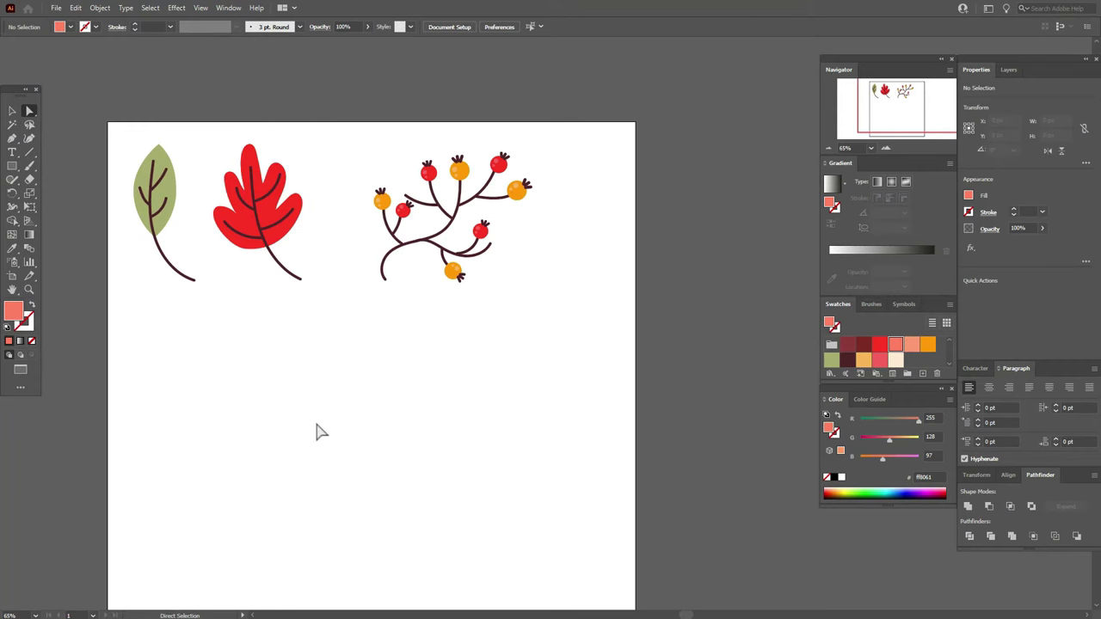
{"action": "left_click", "coordinate": [913, 352]}
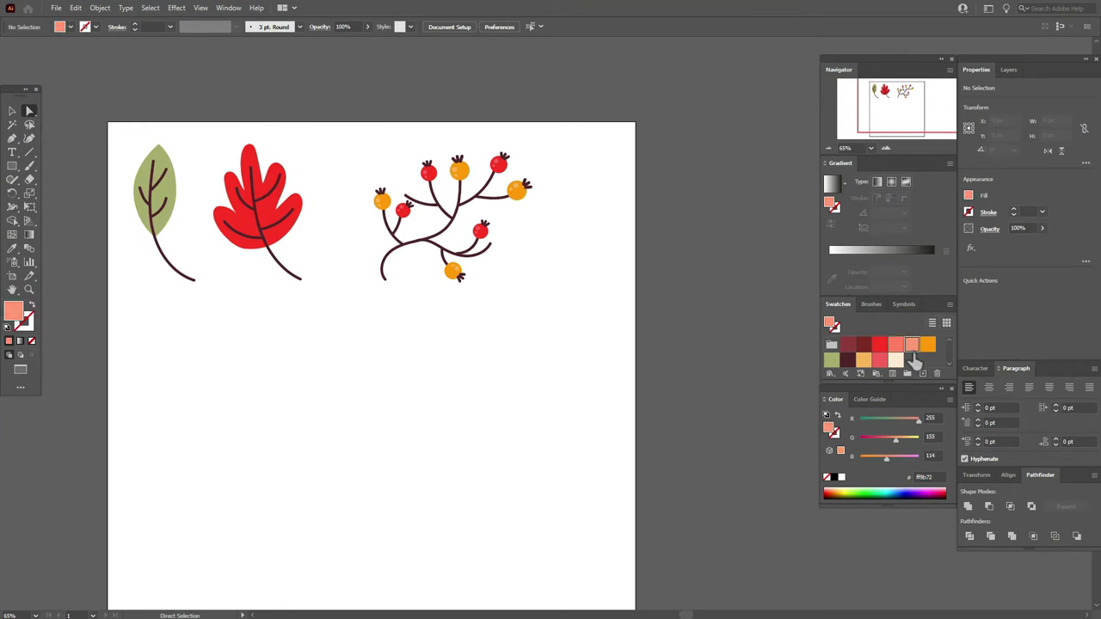
{"action": "left_click", "coordinate": [12, 165]}
{"action": "left_click_drag", "start_coordinate": [176, 376], "coordinate": [231, 456]}
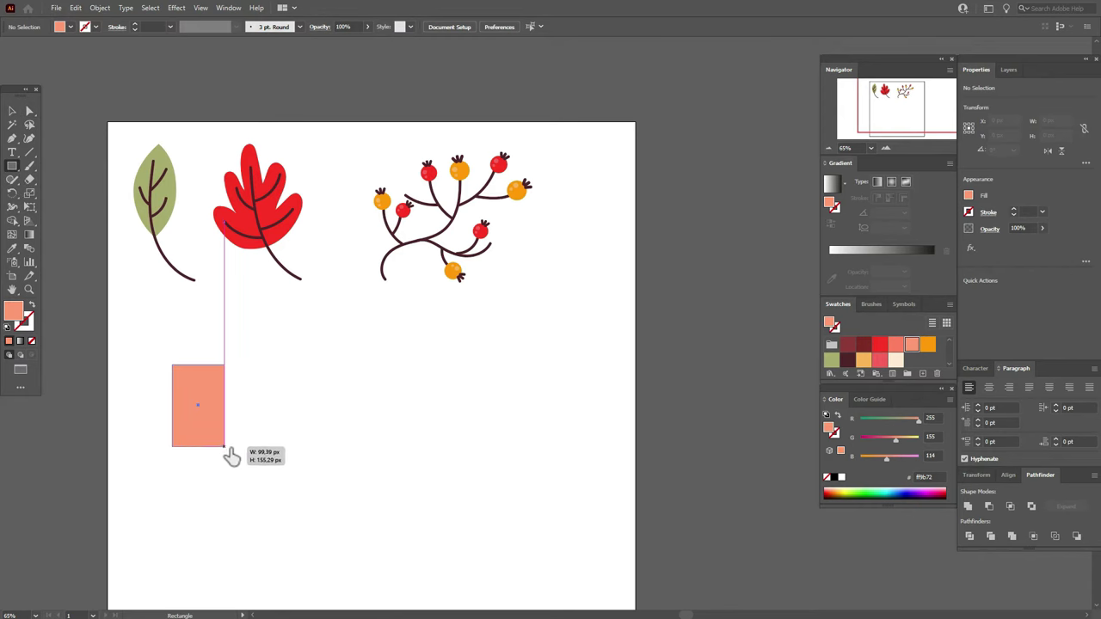
{"action": "left_click_drag", "start_coordinate": [133, 435], "coordinate": [133, 436]}
{"action": "key", "text": "v"}
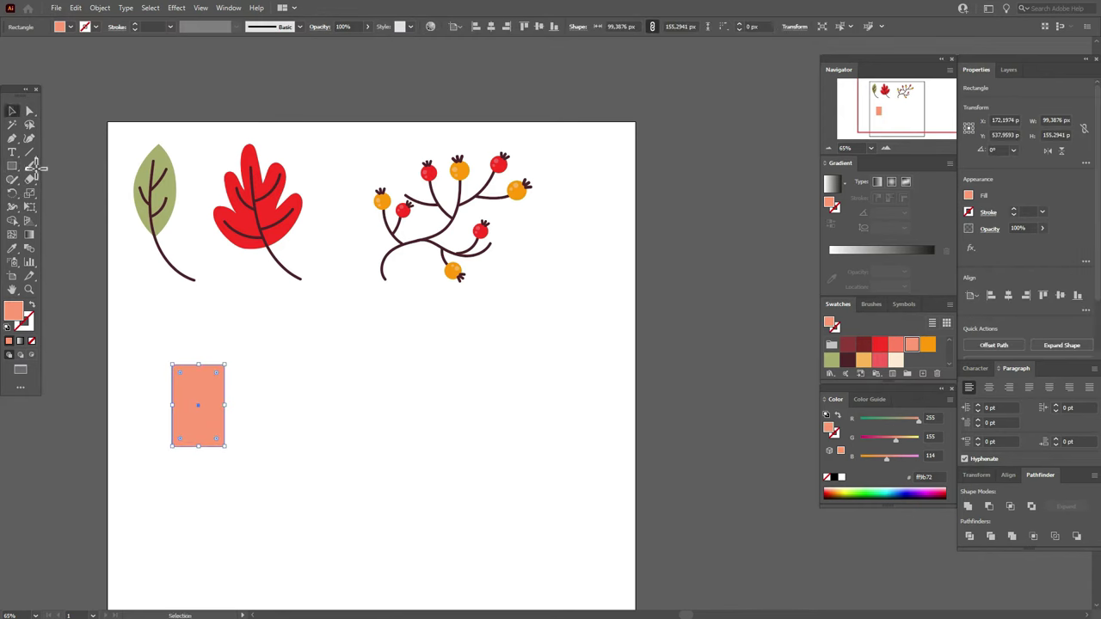
{"action": "left_click", "coordinate": [118, 315]}
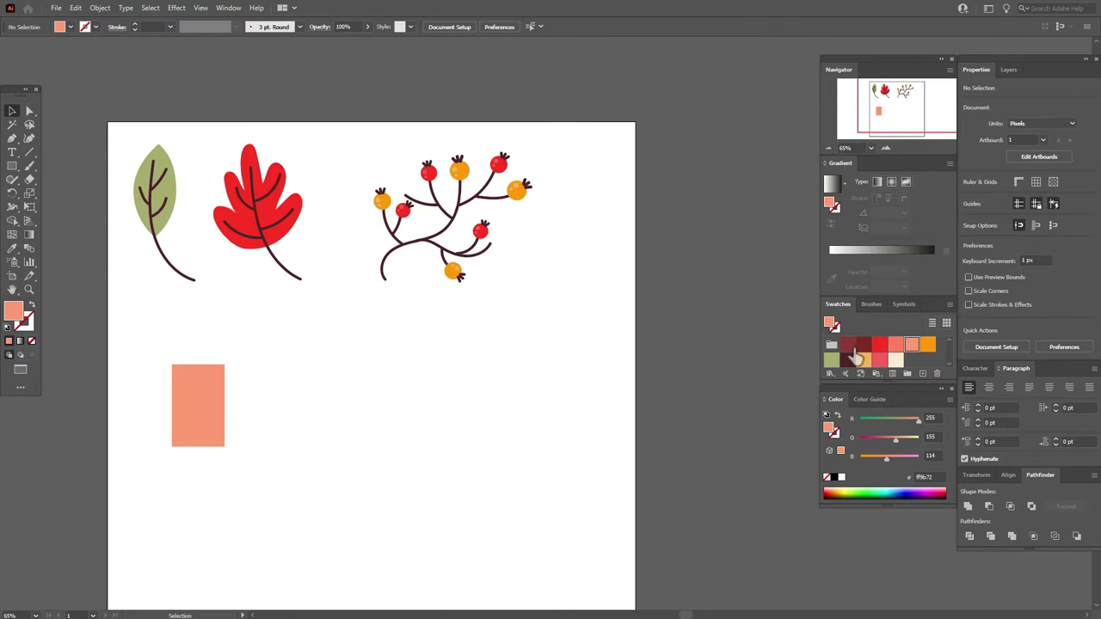
Draw a circle about 205 px across filled with the dark red 8f3b3a swatch and position it over the stem's upper part.
{"action": "left_click", "coordinate": [848, 345]}
{"action": "left_click_drag", "start_coordinate": [17, 172], "coordinate": [56, 198]}
{"action": "mouse_move", "coordinate": [156, 317]}
{"action": "left_mouse_down"}
{"action": "mouse_move", "coordinate": [253, 436]}
{"action": "mouse_move", "coordinate": [246, 425]}
{"action": "mouse_move", "coordinate": [264, 424]}
{"action": "left_mouse_up"}
{"action": "key", "text": "v"}
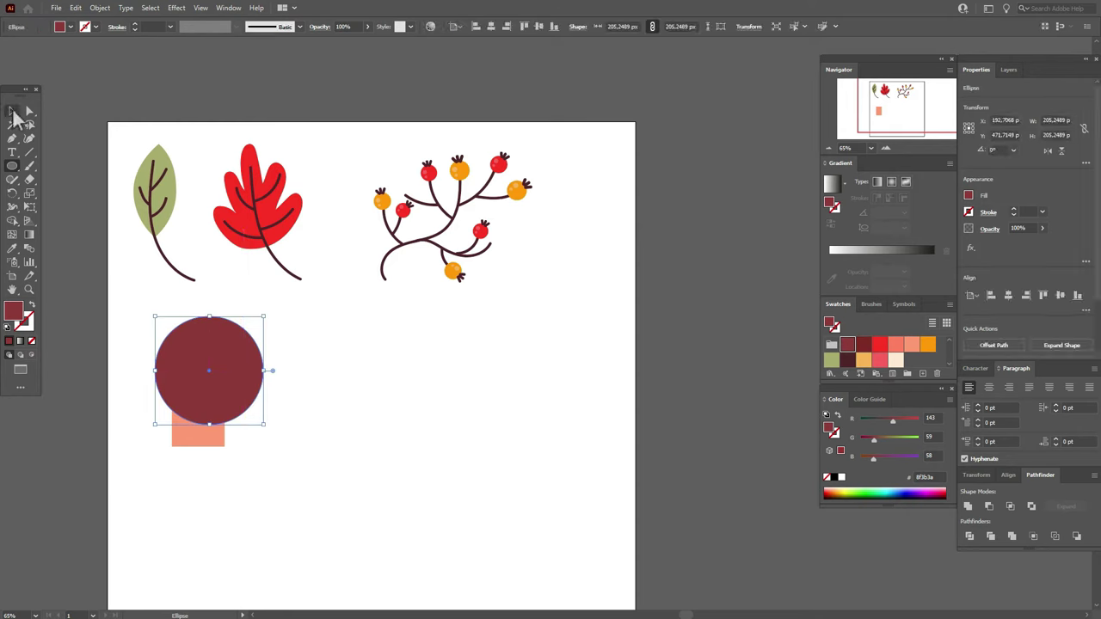
{"action": "left_click_drag", "start_coordinate": [236, 365], "coordinate": [221, 364]}
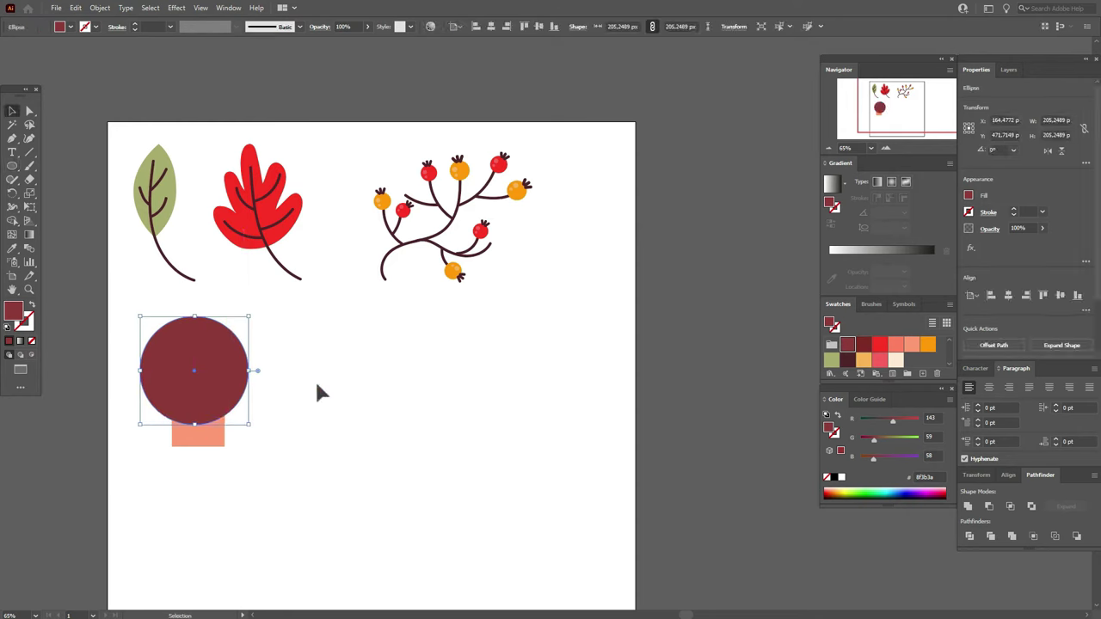
Draw a dark red rectangle about 300 by 114 px over the circle's upper half and centre it horizontally on the circle.
{"action": "key", "text": "ctrl+shift+a"}
{"action": "left_click_drag", "start_coordinate": [16, 166], "coordinate": [51, 192]}
{"action": "left_click_drag", "start_coordinate": [121, 317], "coordinate": [280, 377]}
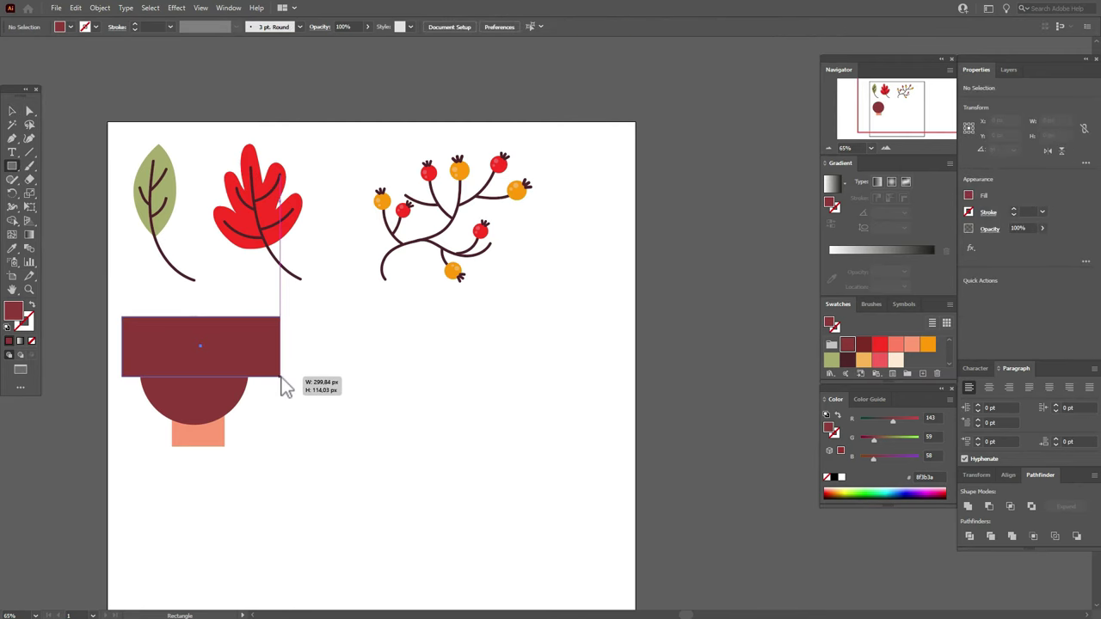
{"action": "left_click", "coordinate": [12, 110]}
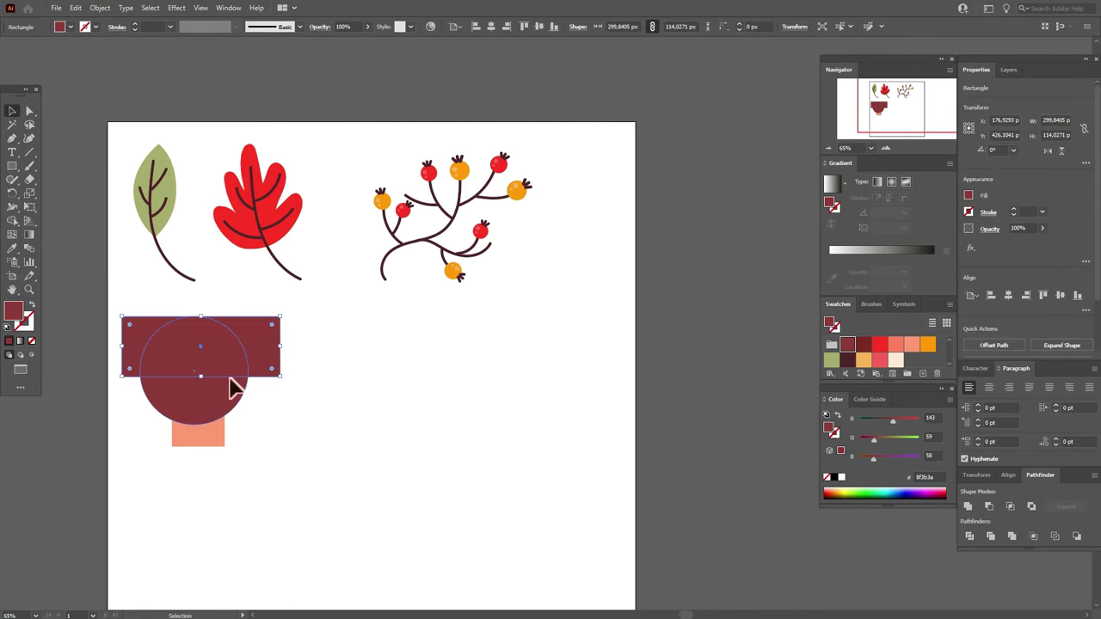
{"action": "left_click_drag", "start_coordinate": [264, 372], "coordinate": [257, 365]}
Intersect the rectangle with the circle to form a half-round mushroom cap.
{"action": "key", "text": "shift"}
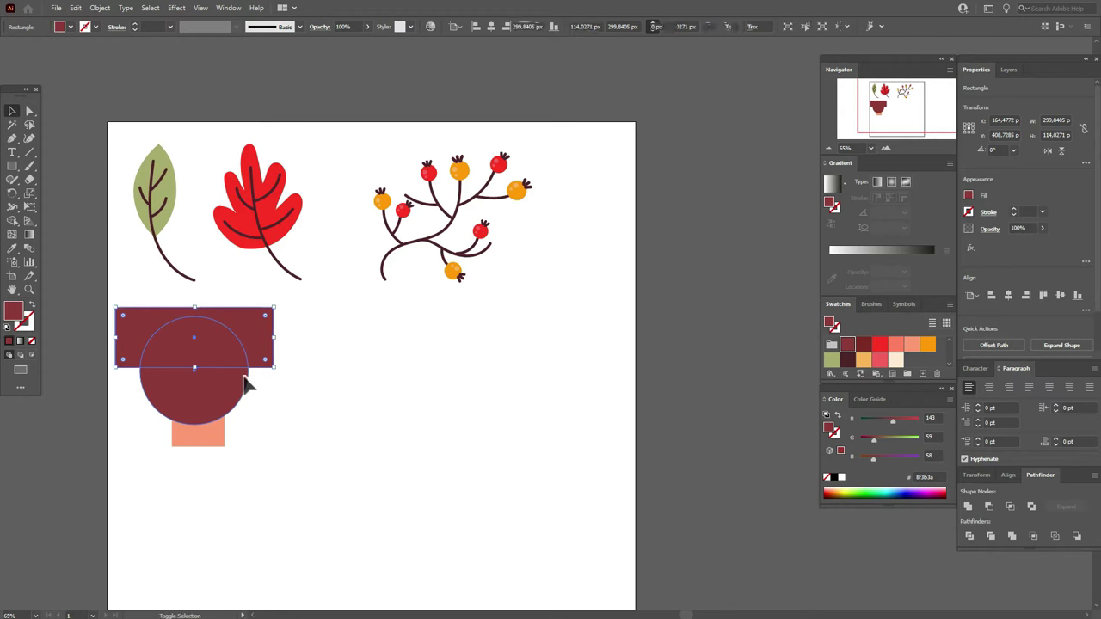
{"action": "left_click", "coordinate": [247, 386], "text": "shift"}
{"action": "left_click", "coordinate": [1014, 505]}
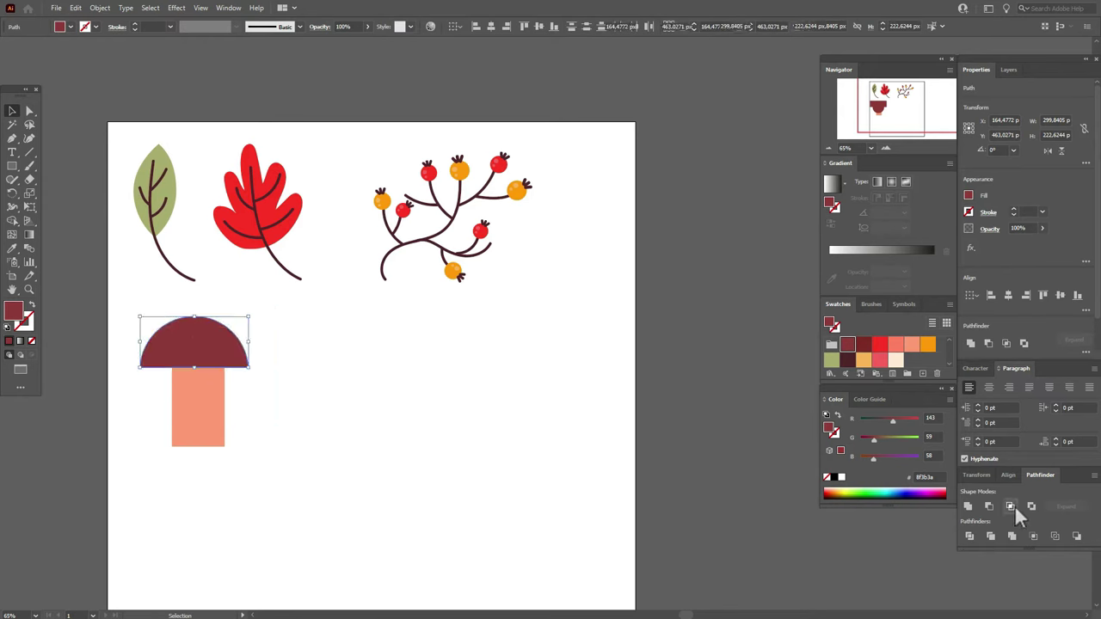
Round the two lower corners of the mushroom cap by about 21.3 px.
{"action": "left_click", "coordinate": [28, 110]}
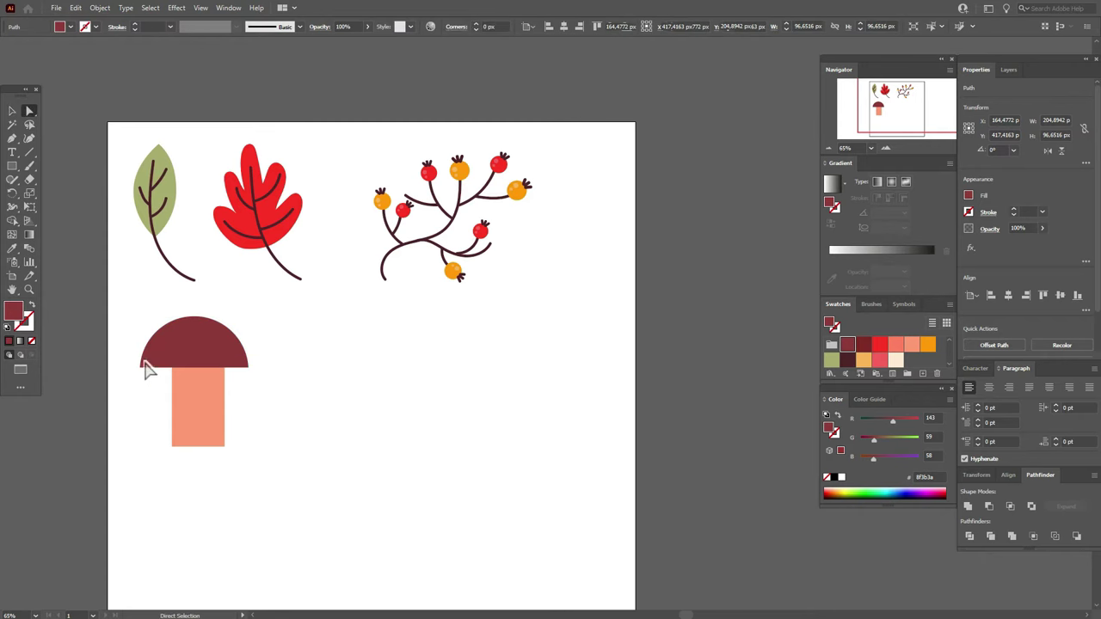
{"action": "left_click", "coordinate": [143, 373]}
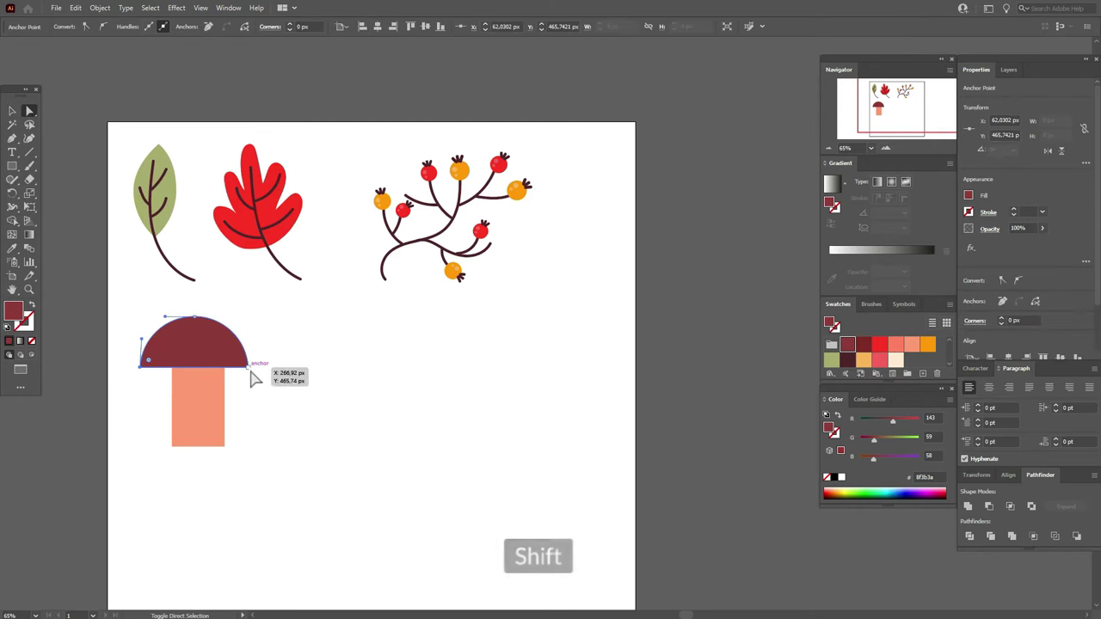
{"action": "left_click", "coordinate": [155, 365]}
{"action": "left_click_drag", "start_coordinate": [151, 362], "coordinate": [157, 362]}
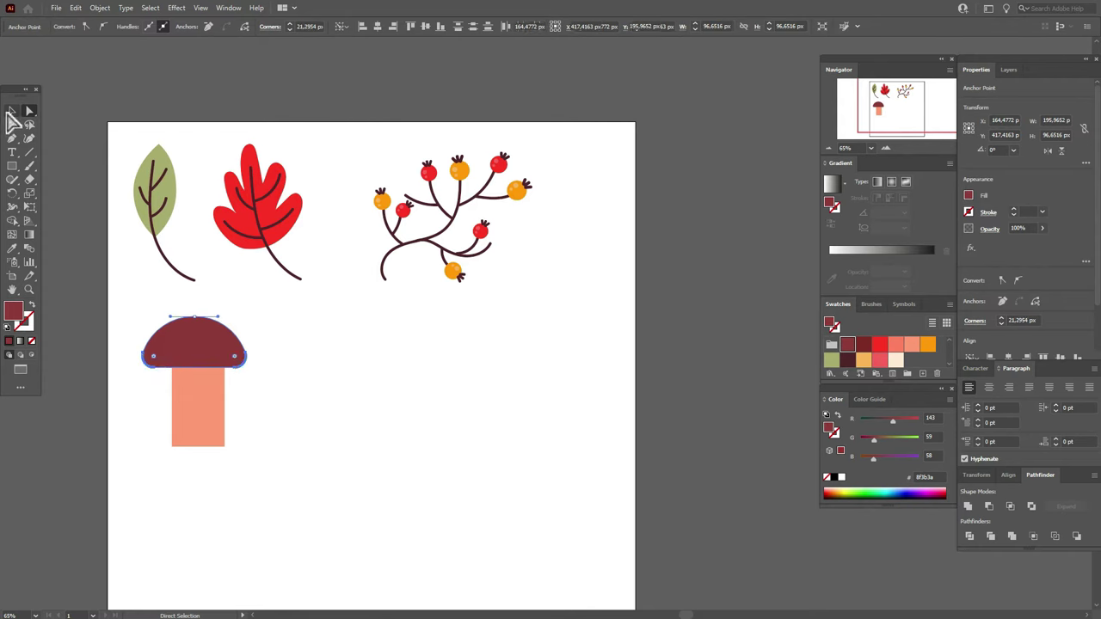
Enlarge the mushroom cap slightly and lower it over the top of the stem.
{"action": "left_click", "coordinate": [12, 110]}
{"action": "left_click_drag", "start_coordinate": [250, 346], "coordinate": [239, 375]}
Round the stem's two bottom corners by about 49.7 px so its lower end becomes a half circle.
{"action": "left_click", "coordinate": [215, 430]}
{"action": "left_click", "coordinate": [29, 112]}
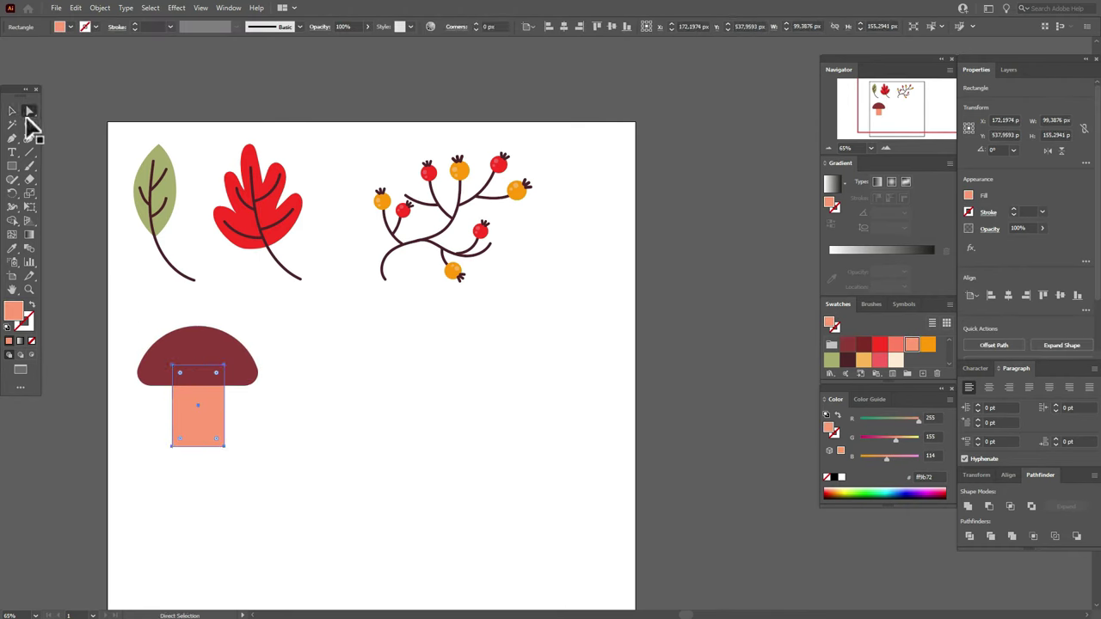
{"action": "left_click", "coordinate": [170, 480]}
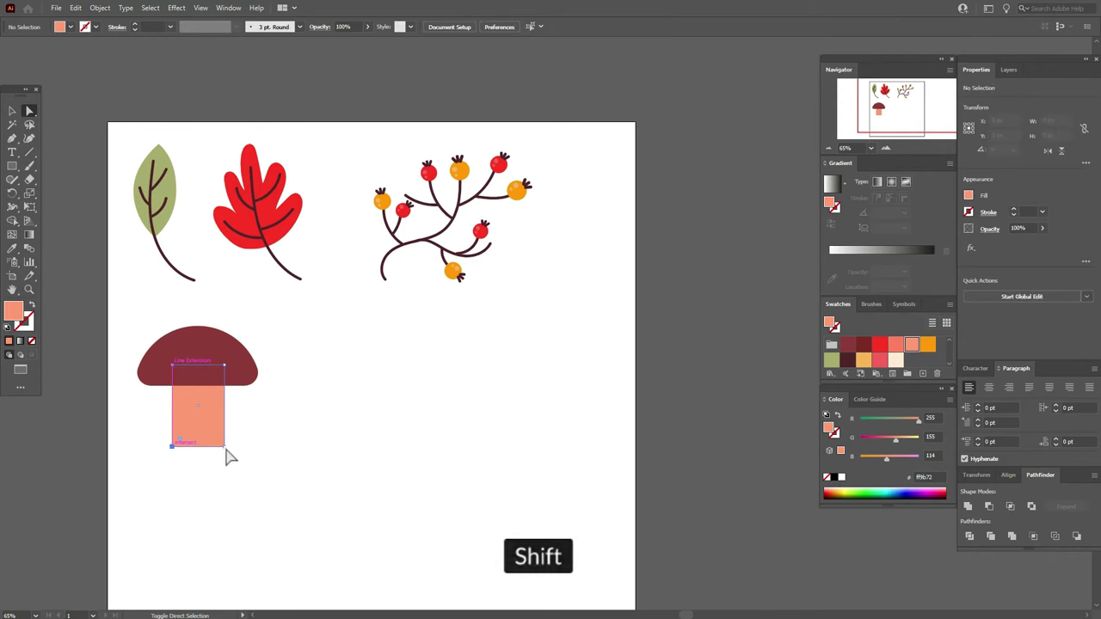
{"action": "left_click", "coordinate": [178, 446]}
{"action": "left_click_drag", "start_coordinate": [209, 406], "coordinate": [185, 403]}
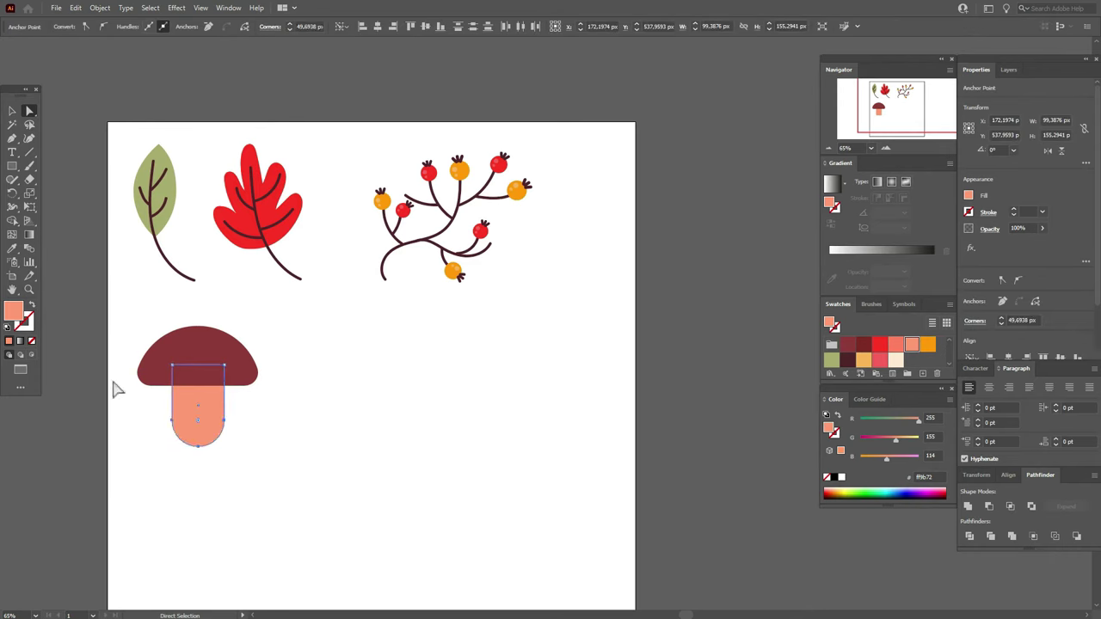
Centre the mushroom cap and stem horizontally on each other.
{"action": "left_click", "coordinate": [12, 111]}
{"action": "left_click_drag", "start_coordinate": [272, 346], "coordinate": [204, 411]}
{"action": "left_click", "coordinate": [1008, 476]}
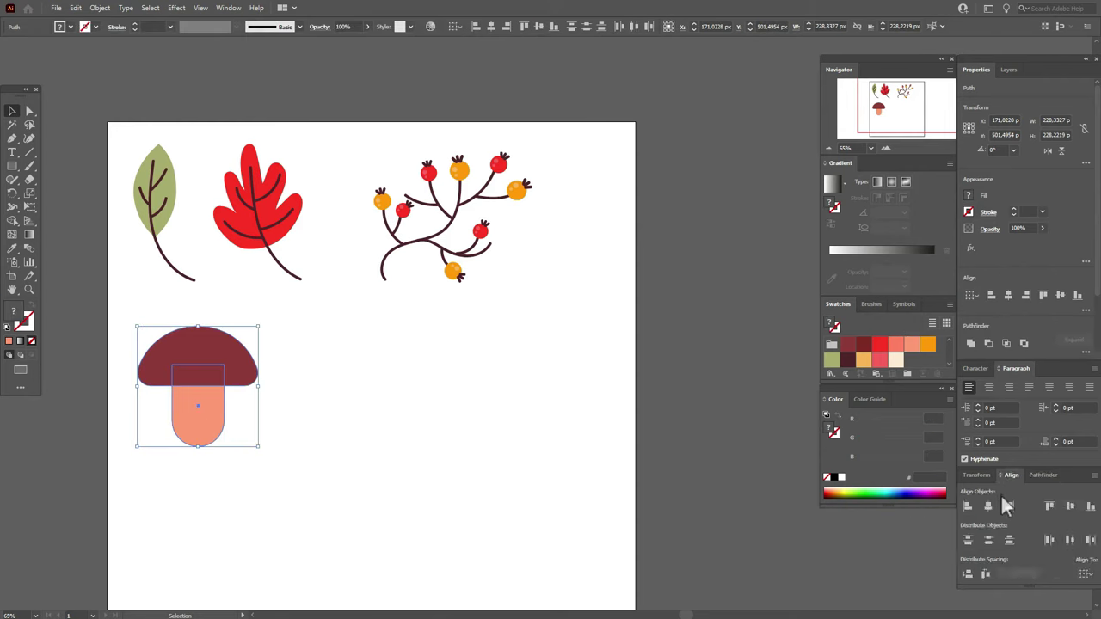
{"action": "left_click", "coordinate": [988, 506]}
{"action": "left_click", "coordinate": [320, 370]}
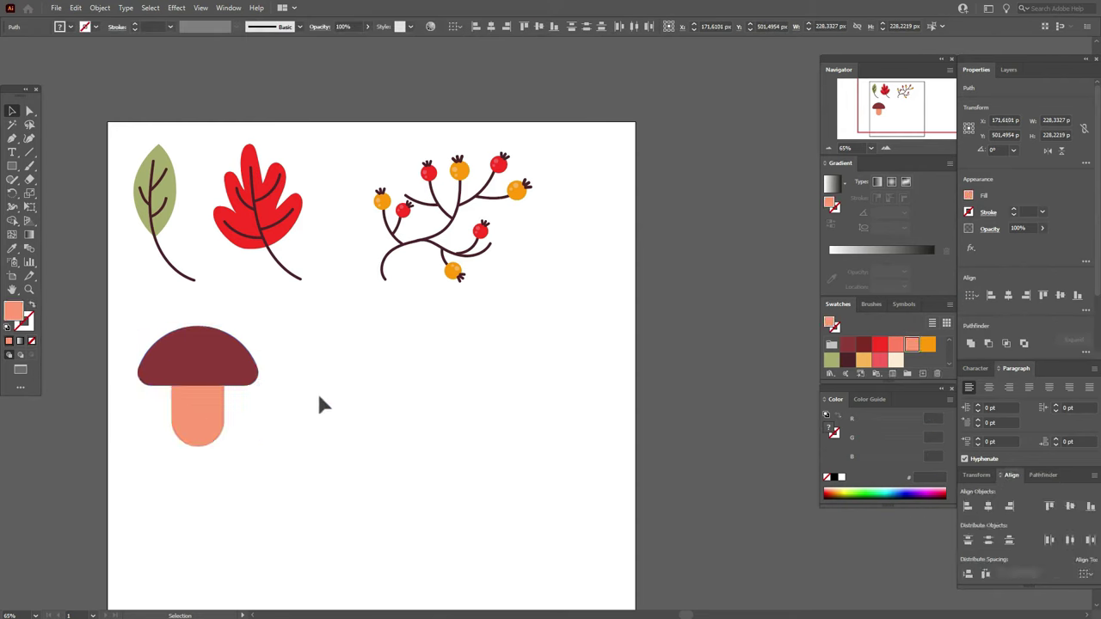
Warp the mushroom stem with a vertical Fish effect at -21% bend and expand its appearance.
{"action": "left_click", "coordinate": [214, 429]}
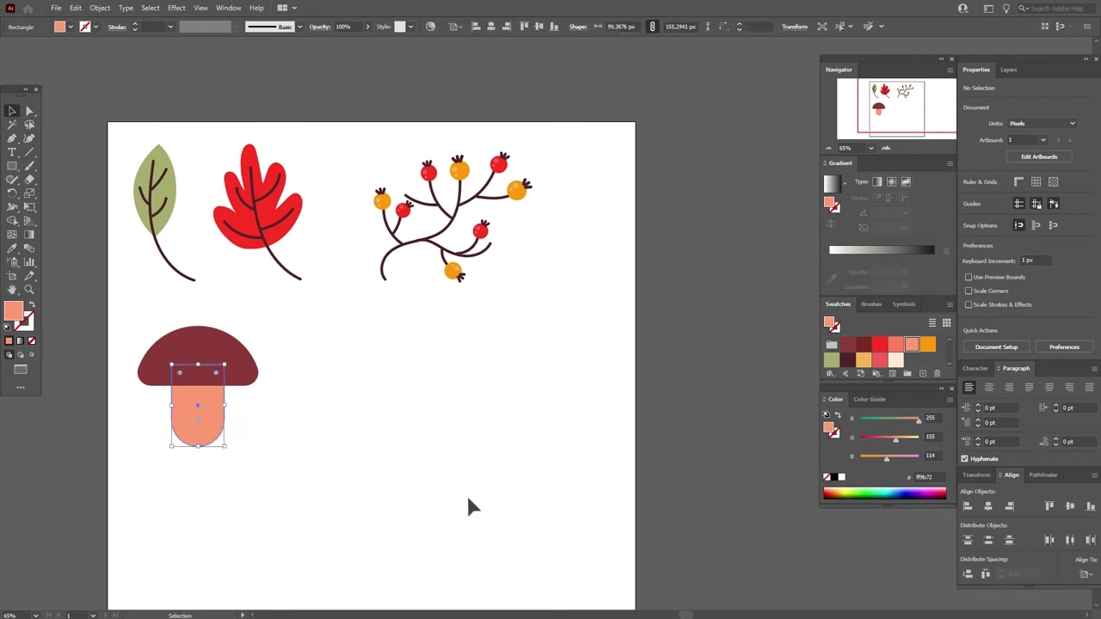
{"action": "left_click", "coordinate": [178, 8]}
{"action": "mouse_move", "coordinate": [249, 157]}
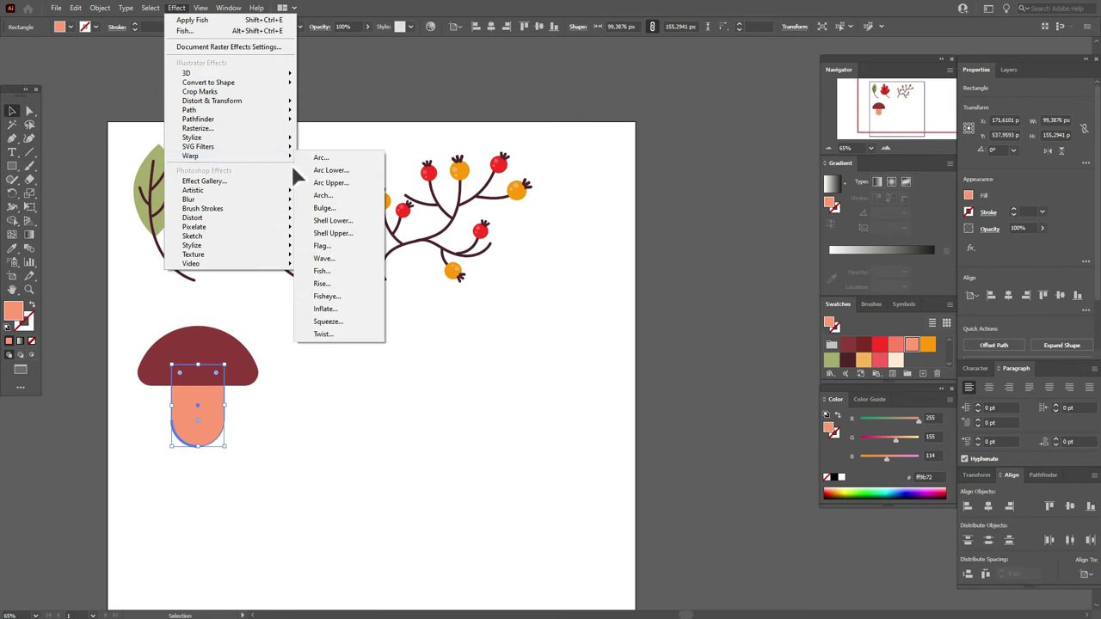
{"action": "left_click", "coordinate": [344, 272]}
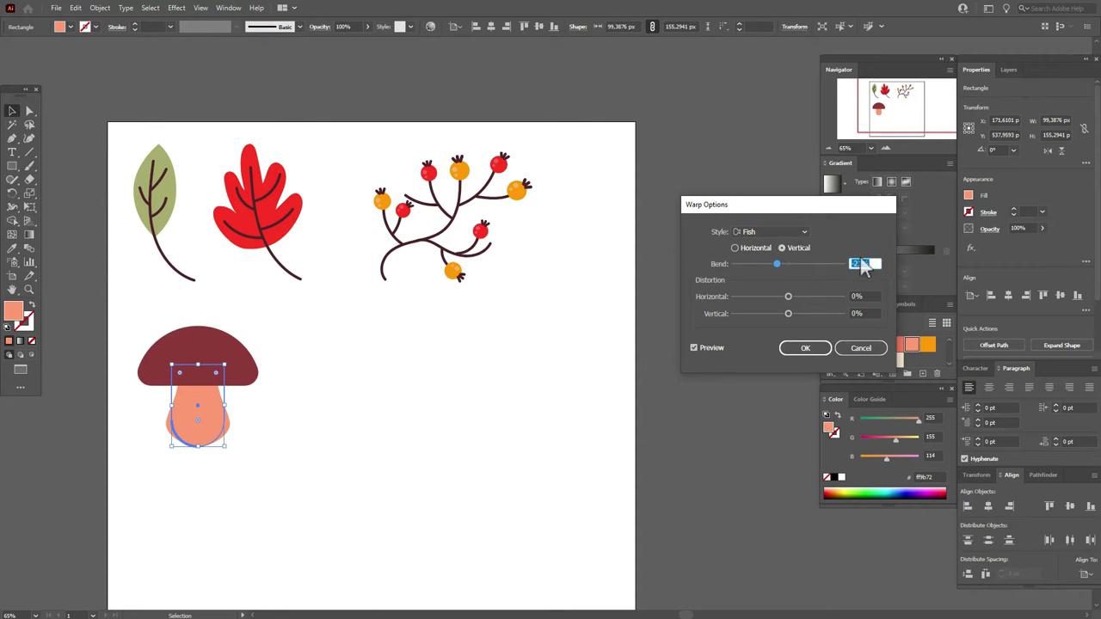
{"action": "left_click", "coordinate": [809, 348]}
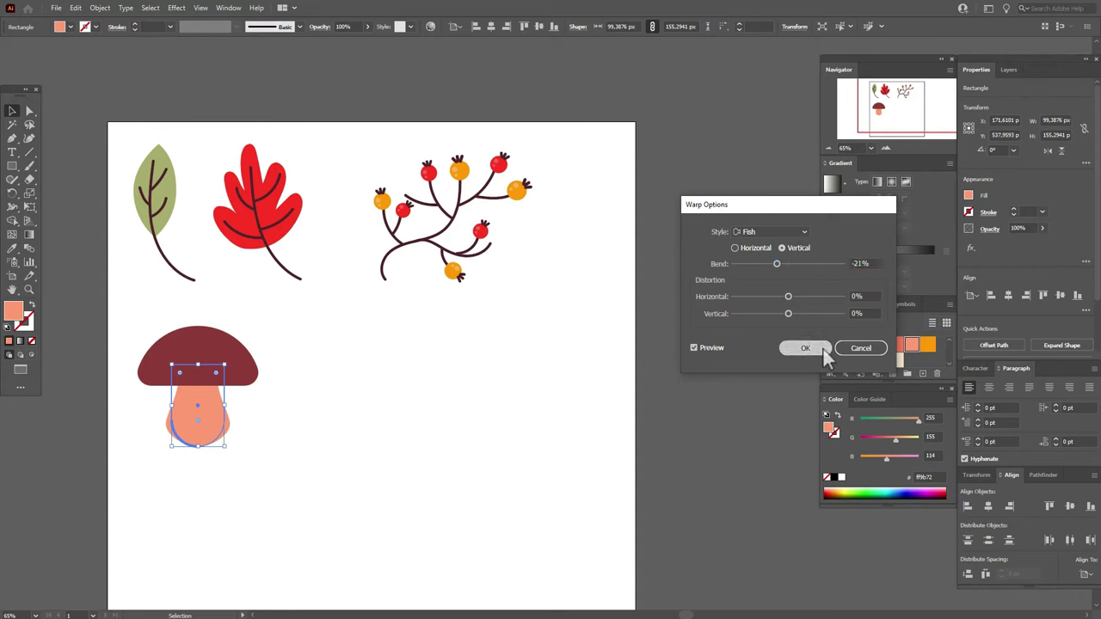
{"action": "left_click", "coordinate": [99, 8]}
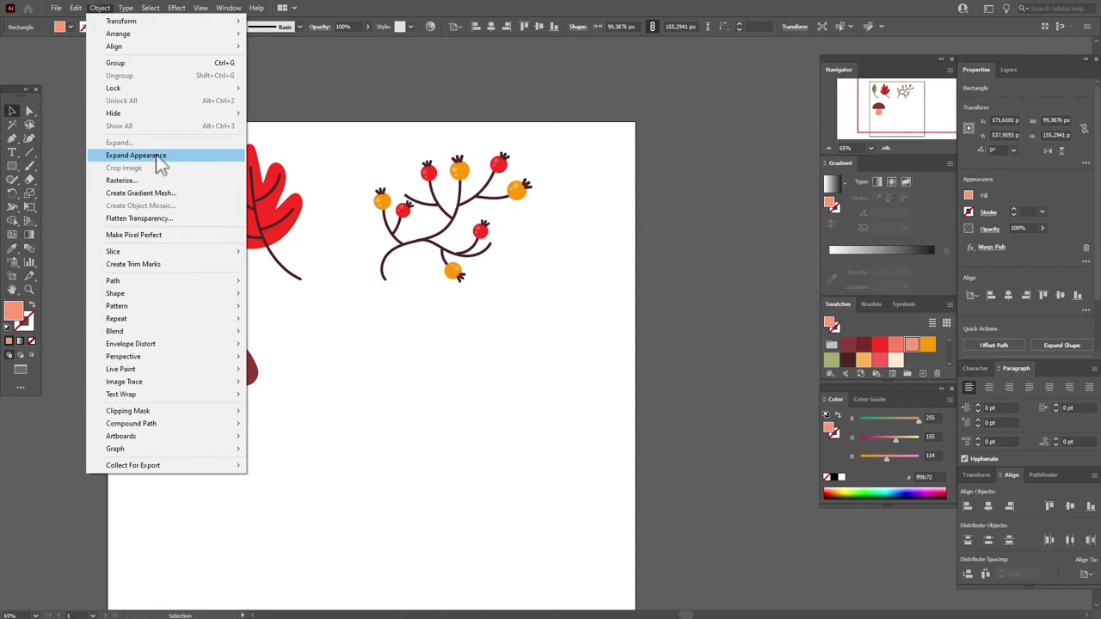
{"action": "left_click", "coordinate": [155, 157]}
{"action": "left_click", "coordinate": [358, 430]}
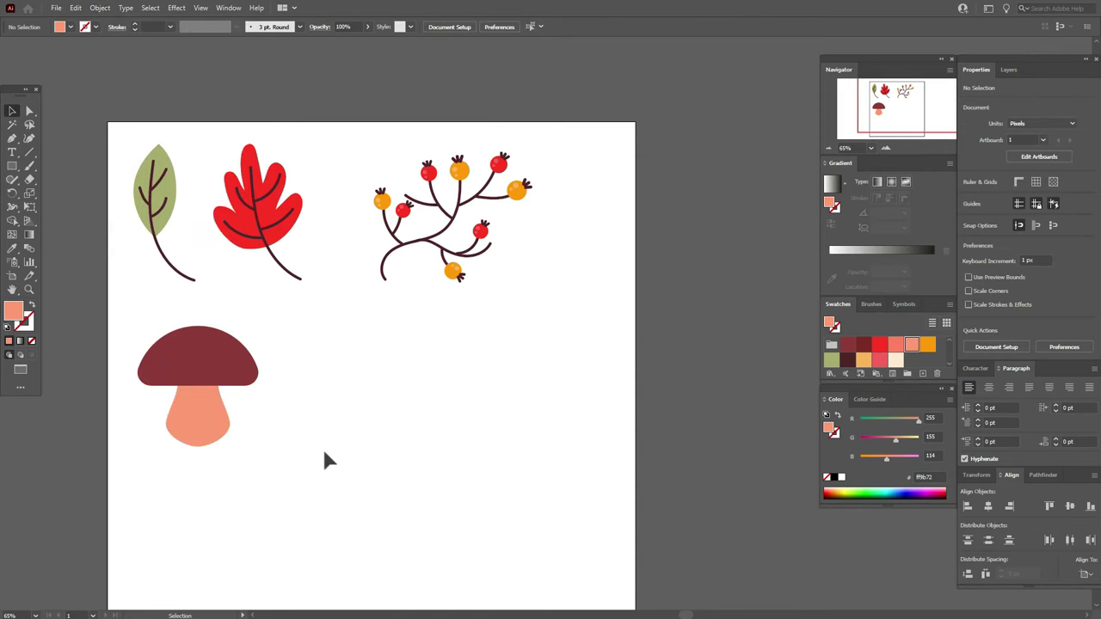
Draw five dark red (#7d2b29) circular spots on the mushroom cap, four on its left side and one about 31 px wide on its right.
{"action": "left_click", "coordinate": [864, 344]}
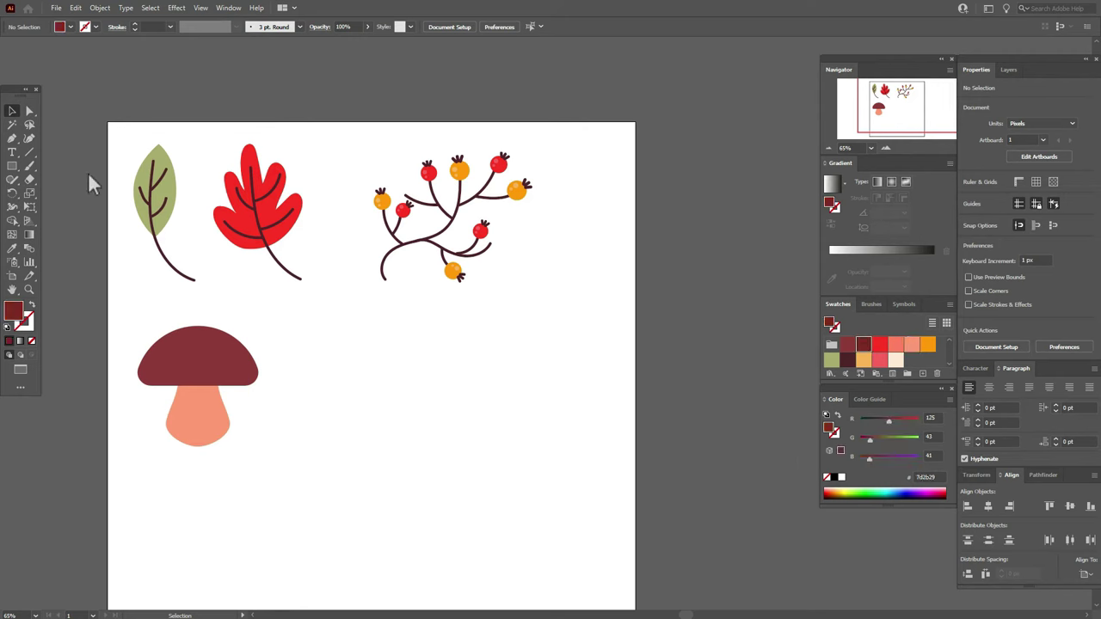
{"action": "left_click", "coordinate": [12, 166]}
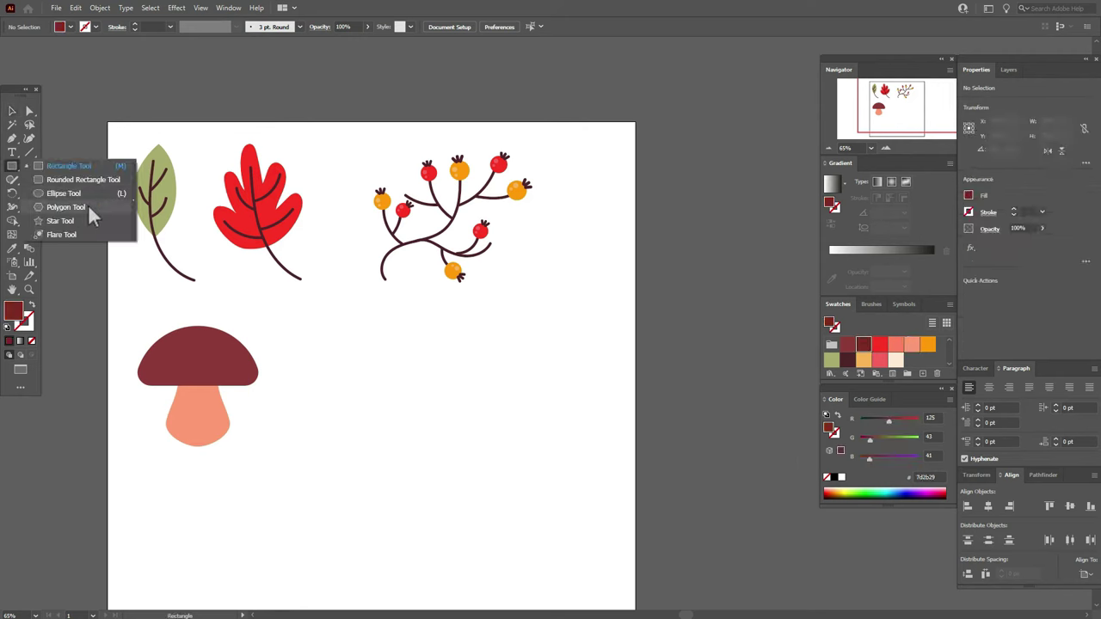
{"action": "left_click", "coordinate": [77, 192]}
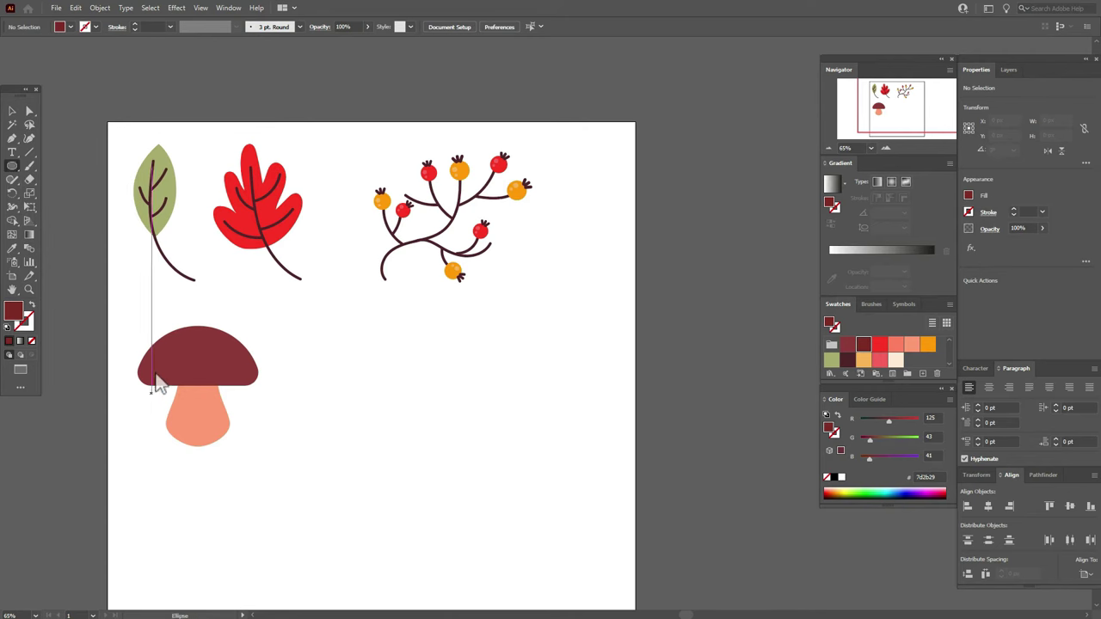
{"action": "key", "text": "shift"}
{"action": "mouse_move", "coordinate": [163, 352]}
{"action": "left_mouse_down"}
{"action": "mouse_move", "coordinate": [184, 372]}
{"action": "mouse_move", "coordinate": [187, 354]}
{"action": "mouse_move", "coordinate": [254, 382]}
{"action": "left_mouse_up"}
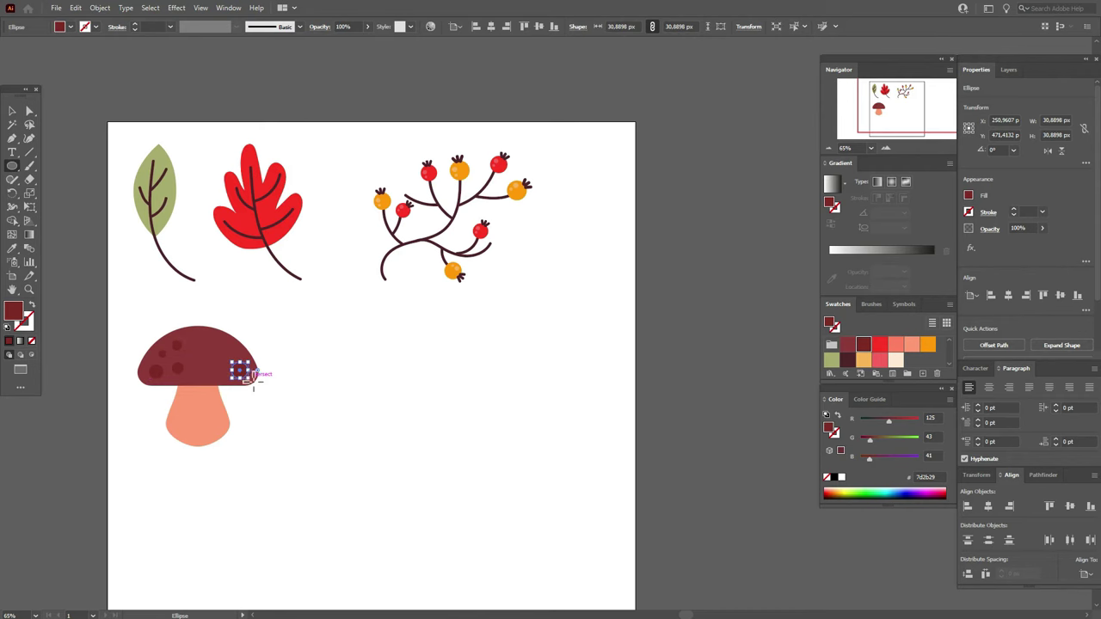
{"action": "left_click", "coordinate": [14, 110]}
{"action": "left_click", "coordinate": [85, 120]}
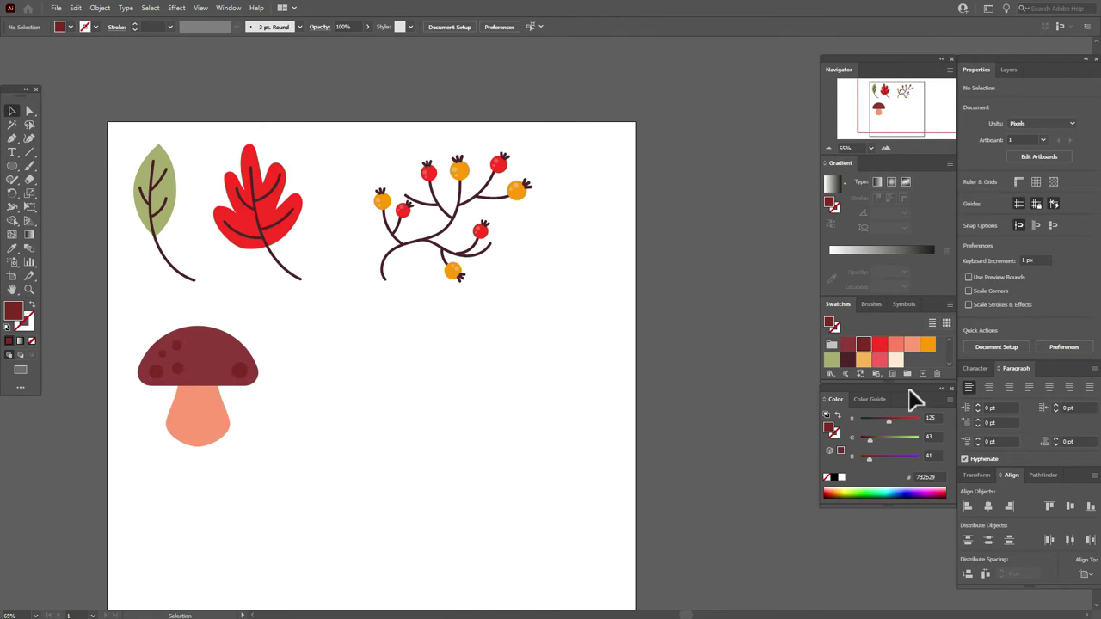
Paint two curved shading strokes in coral (#ff8061) with no fill on the lower part of the mushroom stem.
{"action": "left_click", "coordinate": [895, 346]}
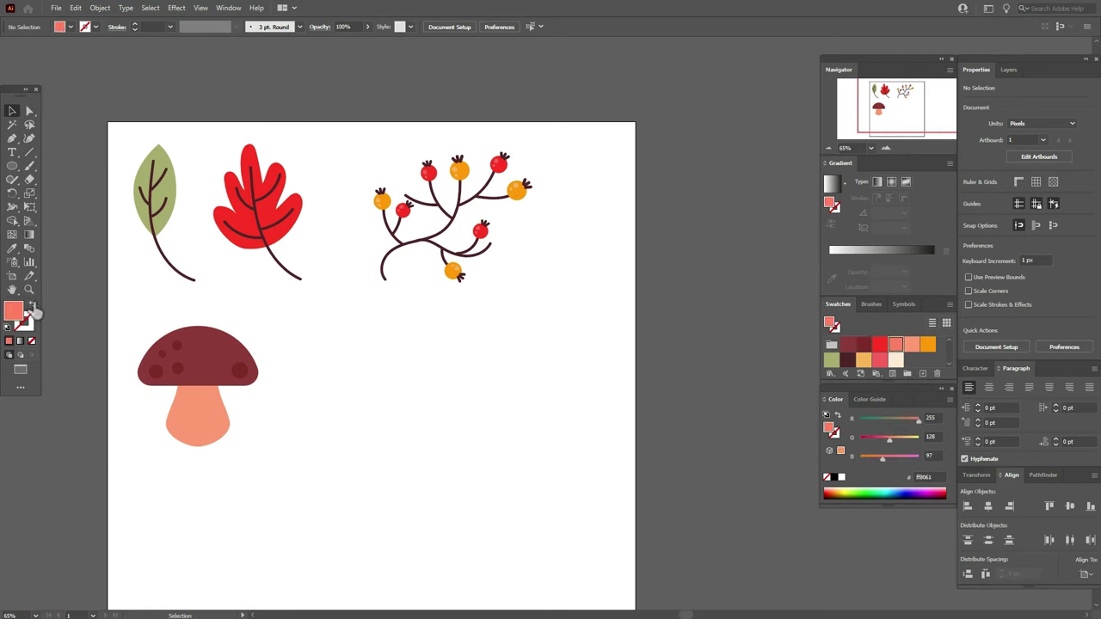
{"action": "left_click", "coordinate": [33, 307]}
{"action": "left_click", "coordinate": [29, 165]}
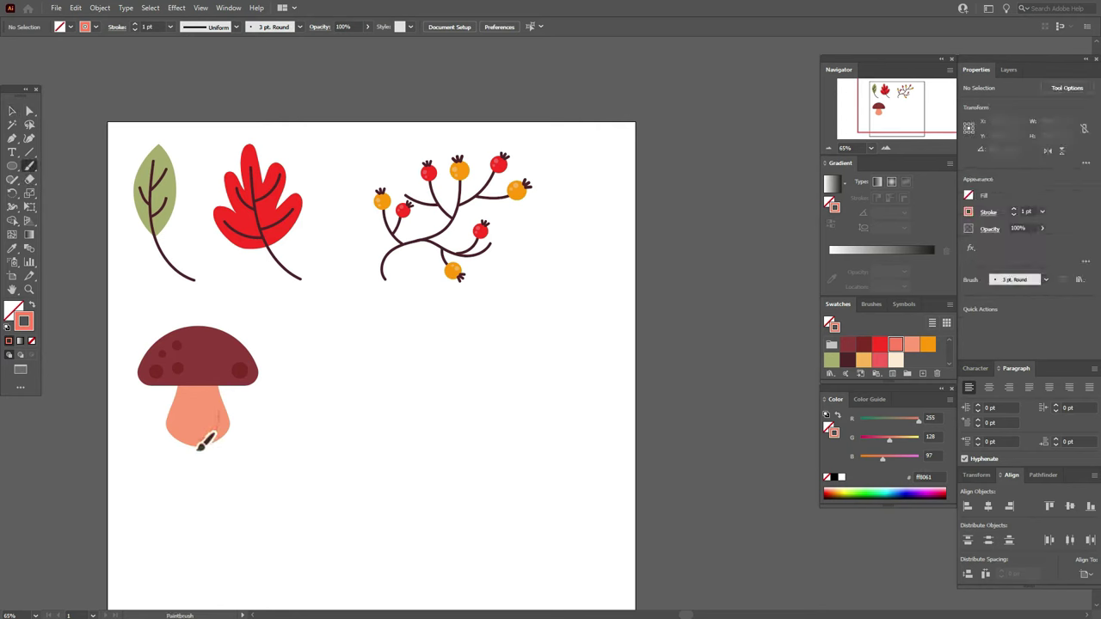
{"action": "left_click_drag", "start_coordinate": [199, 447], "coordinate": [212, 430]}
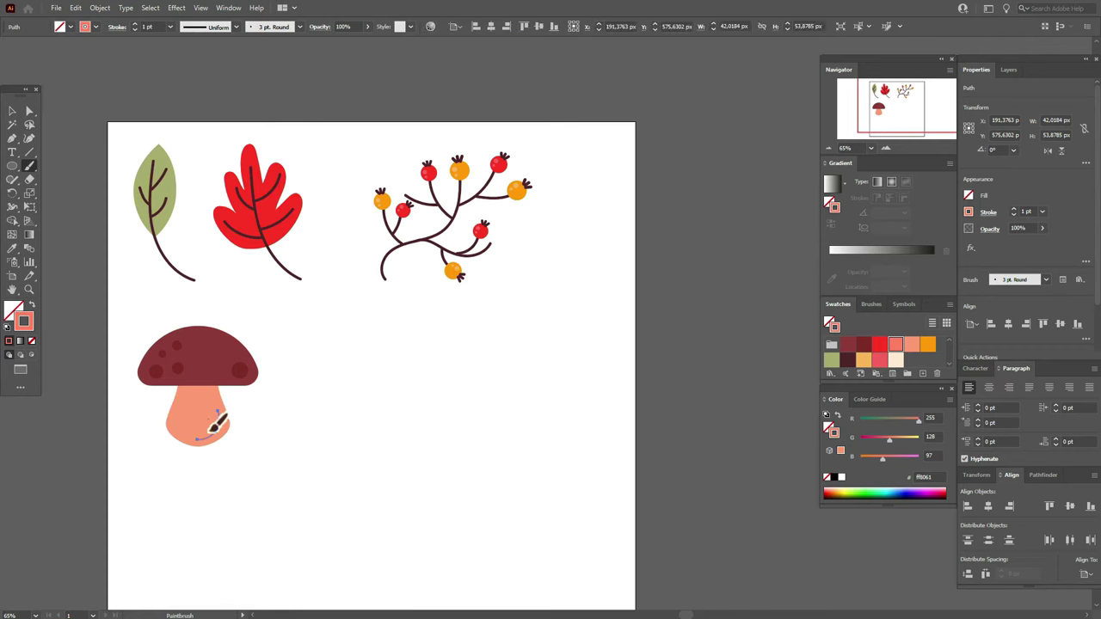
{"action": "left_click_drag", "start_coordinate": [184, 428], "coordinate": [209, 420]}
{"action": "left_click", "coordinate": [12, 111]}
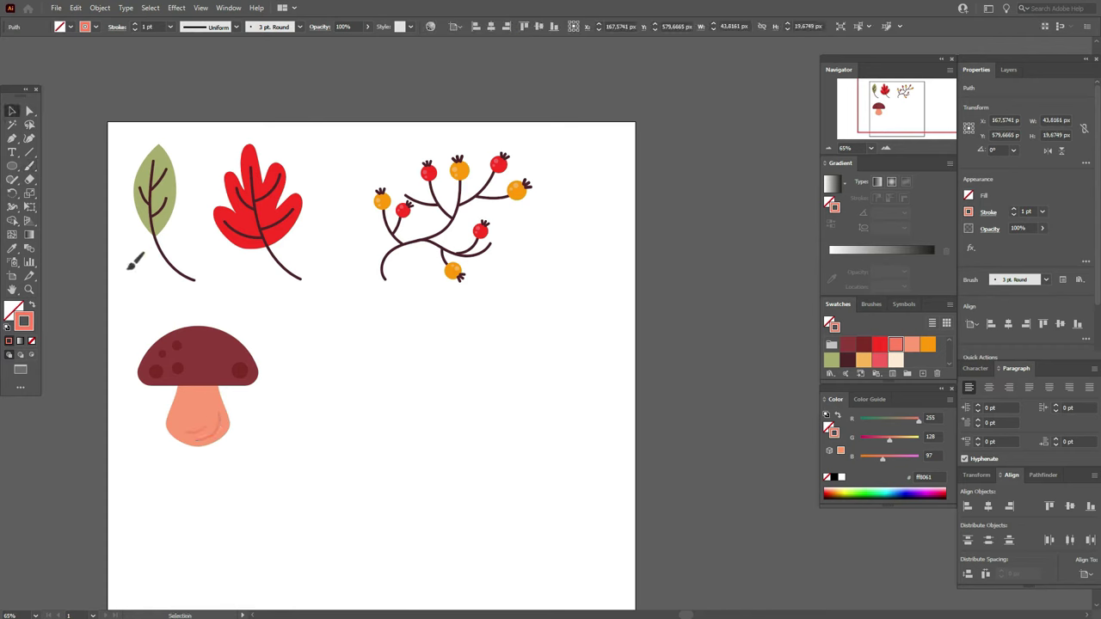
Apply the 10 pt. Round brush to both shading strokes on the mushroom stem.
{"action": "left_click", "coordinate": [203, 434], "text": "shift"}
{"action": "left_click", "coordinate": [207, 436], "text": "shift"}
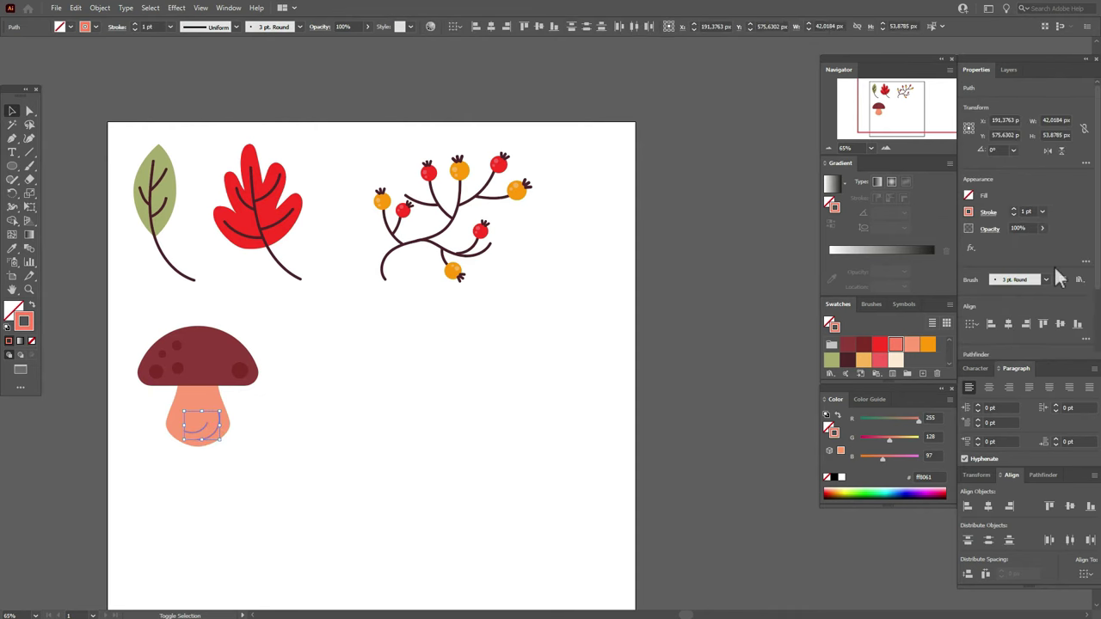
{"action": "left_click", "coordinate": [871, 306]}
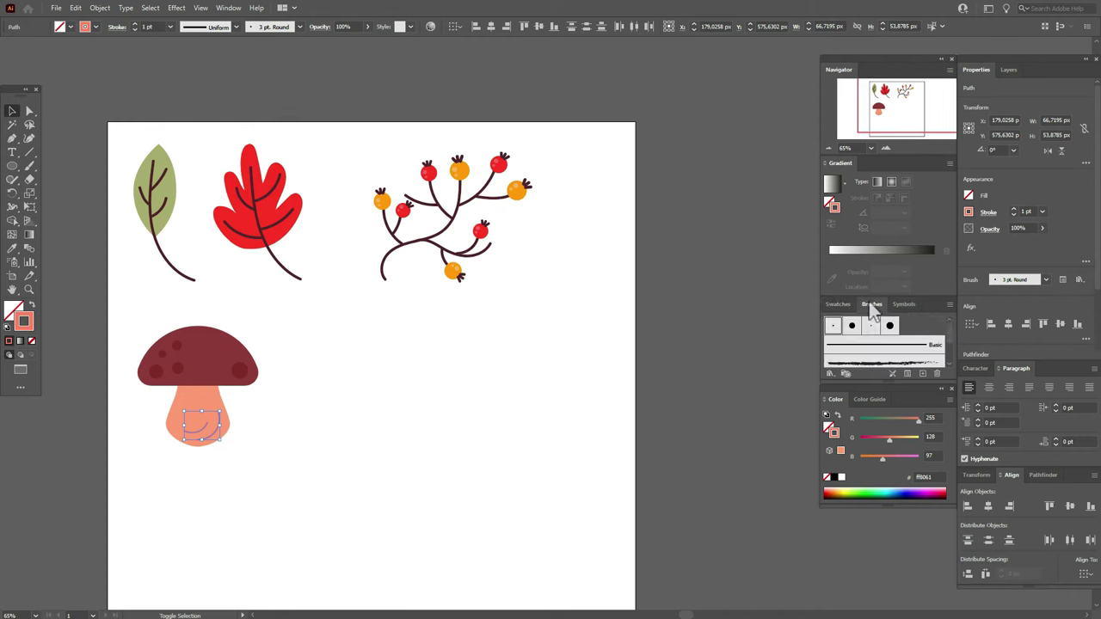
{"action": "left_click", "coordinate": [855, 327]}
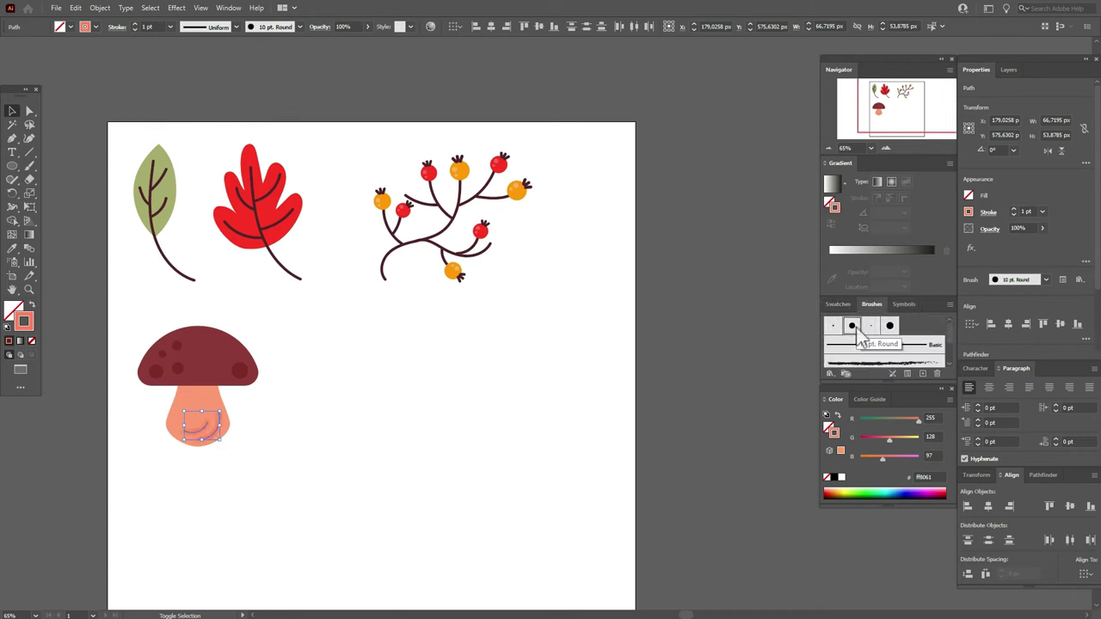
{"action": "left_click", "coordinate": [351, 361]}
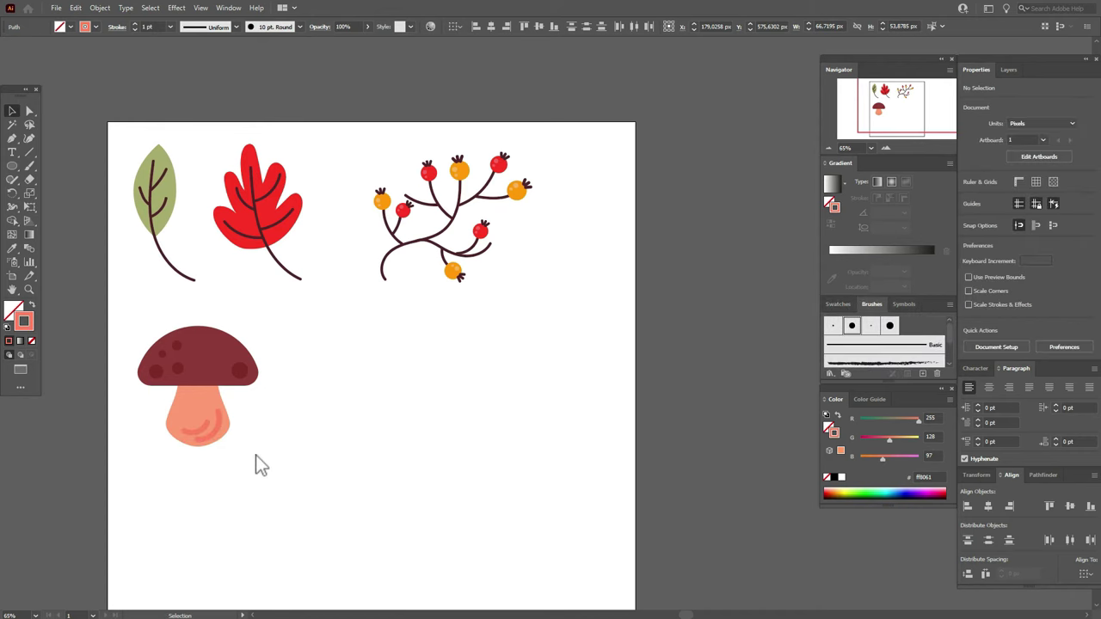
Set the stroke weight of both shading strokes on the mushroom stem to 0.7 pt.
{"action": "left_click", "coordinate": [199, 439], "text": "shift"}
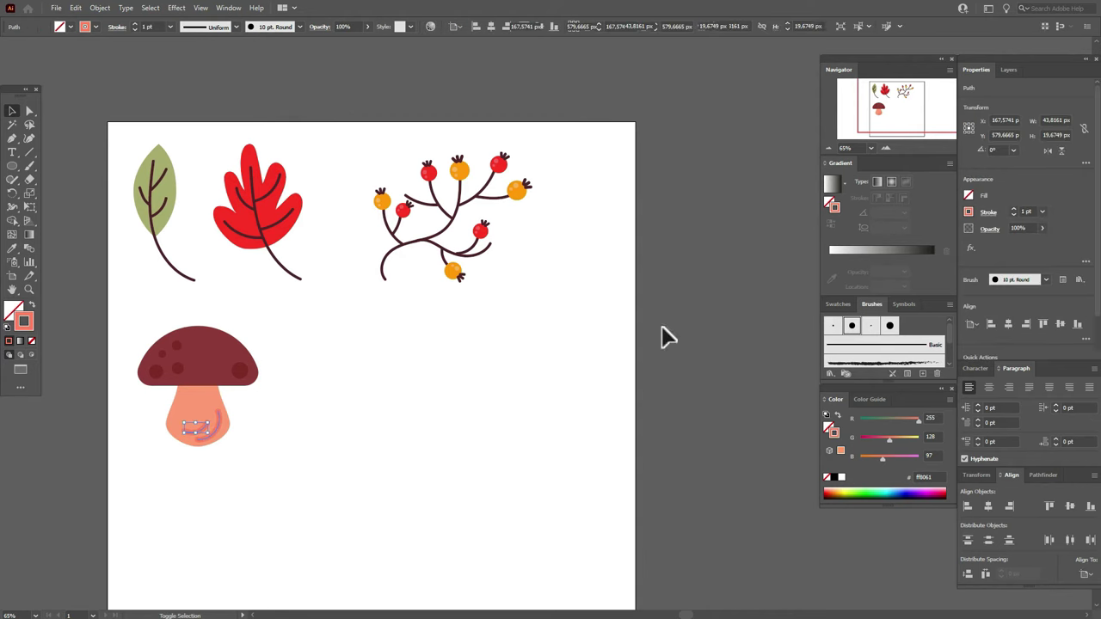
{"action": "left_click", "coordinate": [1026, 213]}
{"action": "type", "text": "0,7"}
{"action": "key", "text": "Return"}
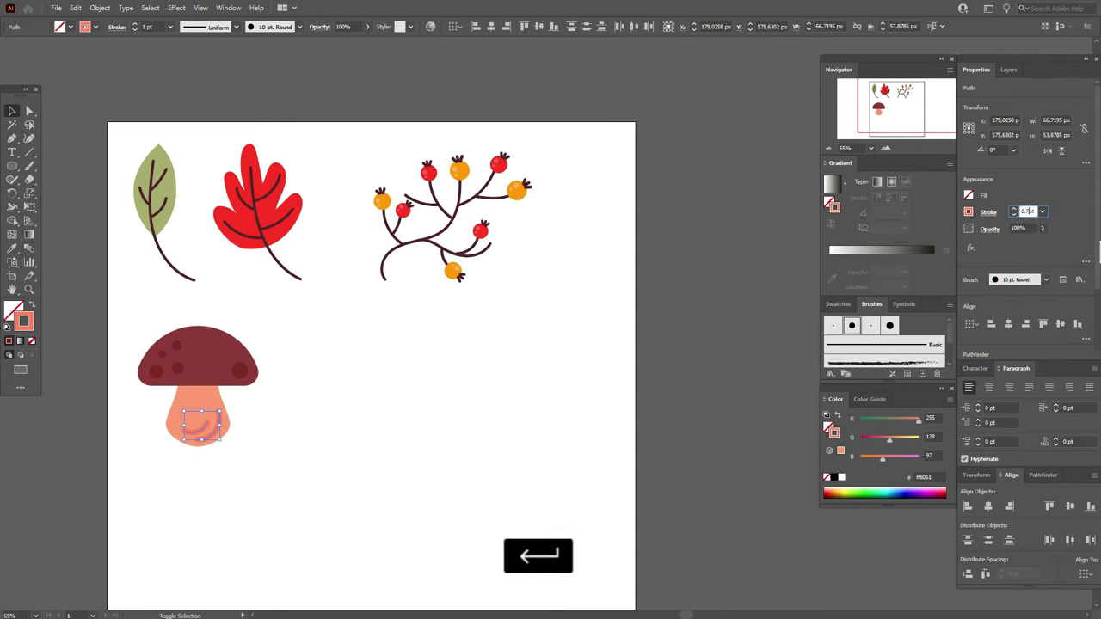
{"action": "left_click", "coordinate": [520, 372]}
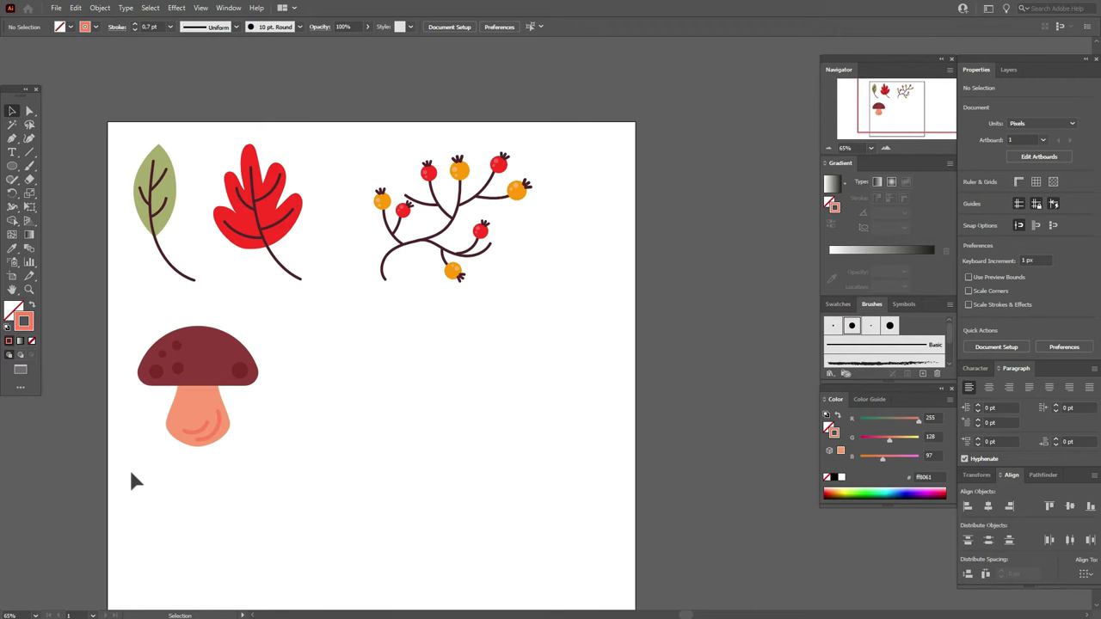
Duplicate the mushroom's cap and stem shapes without the details and place the copy to the right of the mushroom.
{"action": "left_click", "coordinate": [184, 408]}
{"action": "left_click", "coordinate": [217, 362], "text": "shift"}
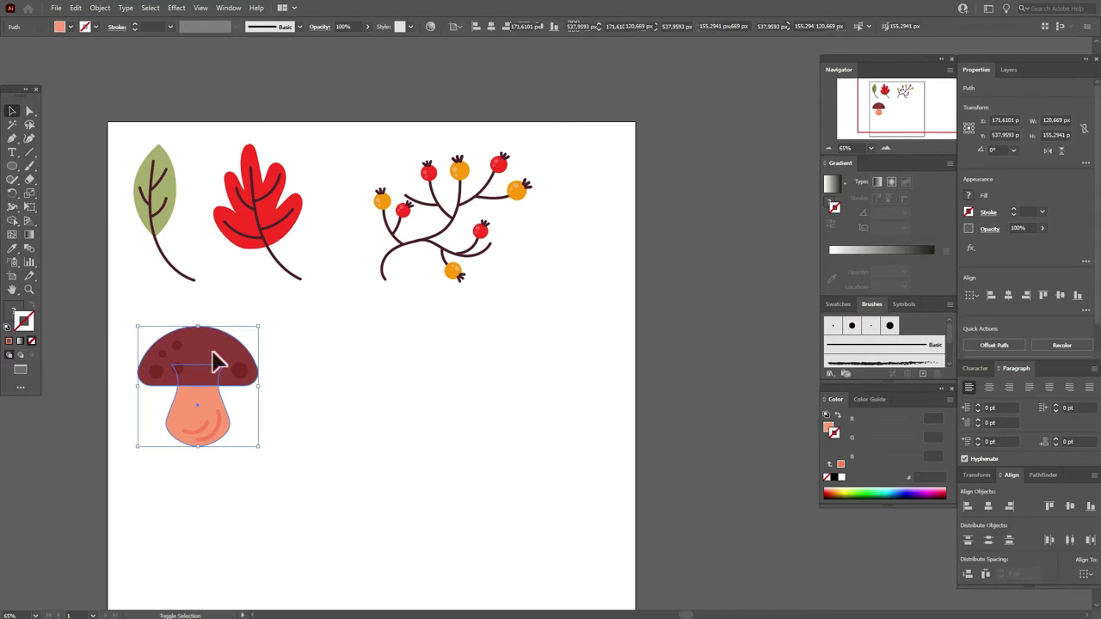
{"action": "key", "text": "ctrl+c"}
{"action": "key", "text": "ctrl+v"}
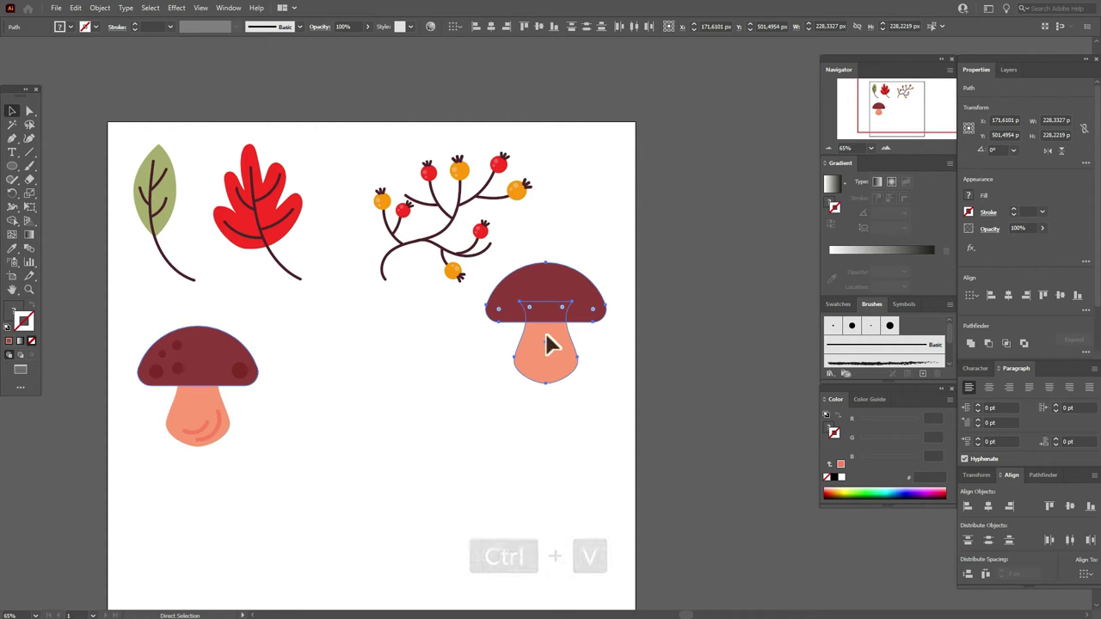
{"action": "key", "text": "v"}
{"action": "left_click_drag", "start_coordinate": [545, 351], "coordinate": [385, 446]}
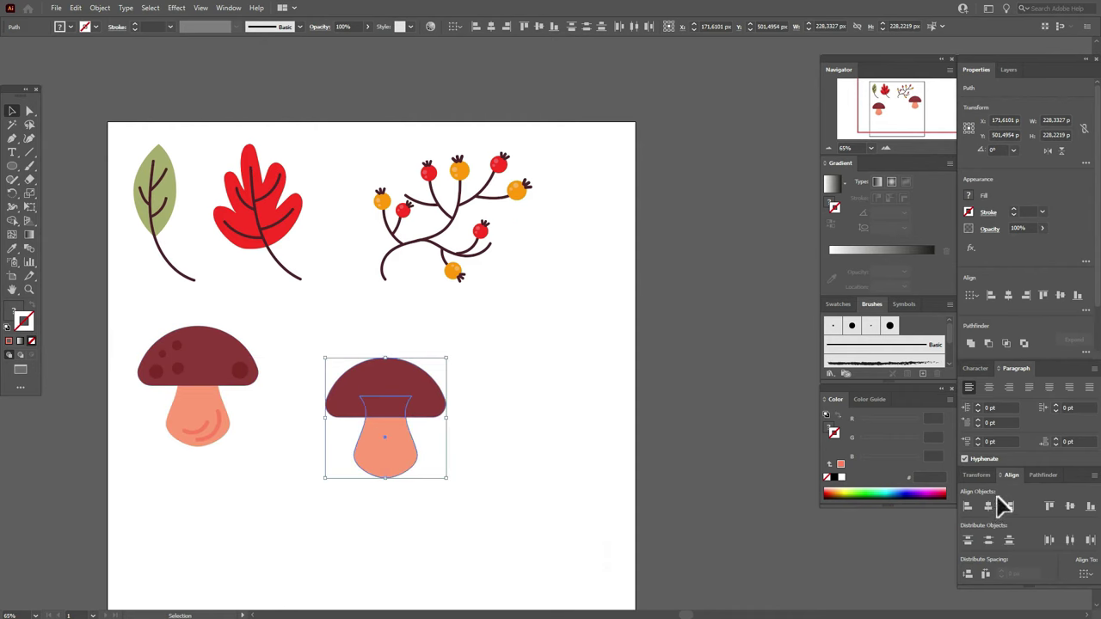
Unite the copied cap and stem into one shape and swap its fill colour to the stroke, leaving no fill.
{"action": "left_click", "coordinate": [1043, 475]}
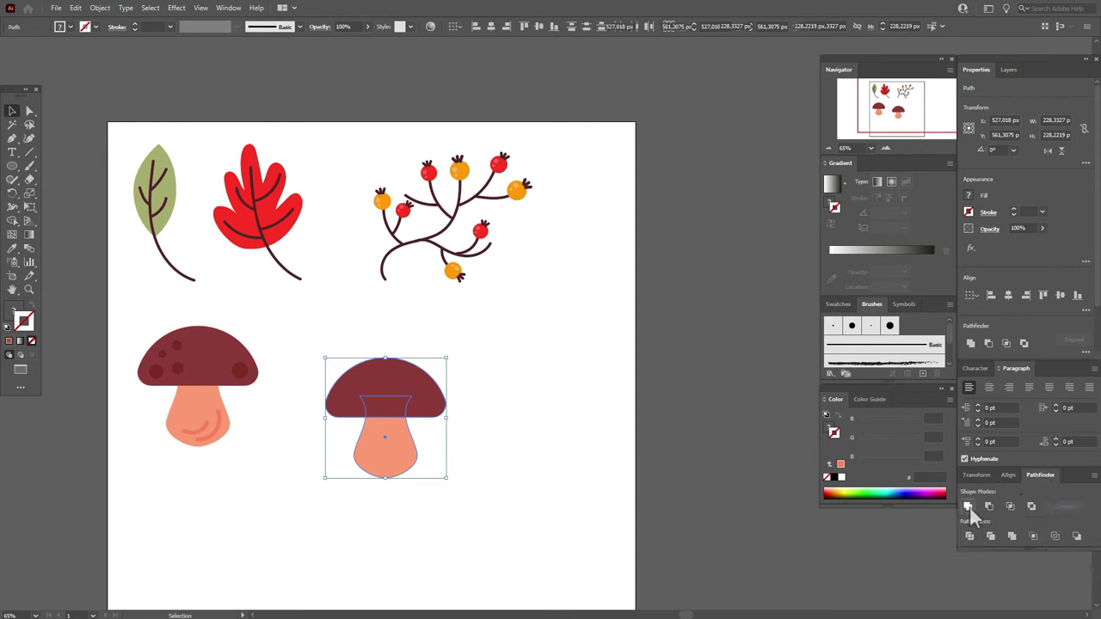
{"action": "left_click", "coordinate": [969, 507]}
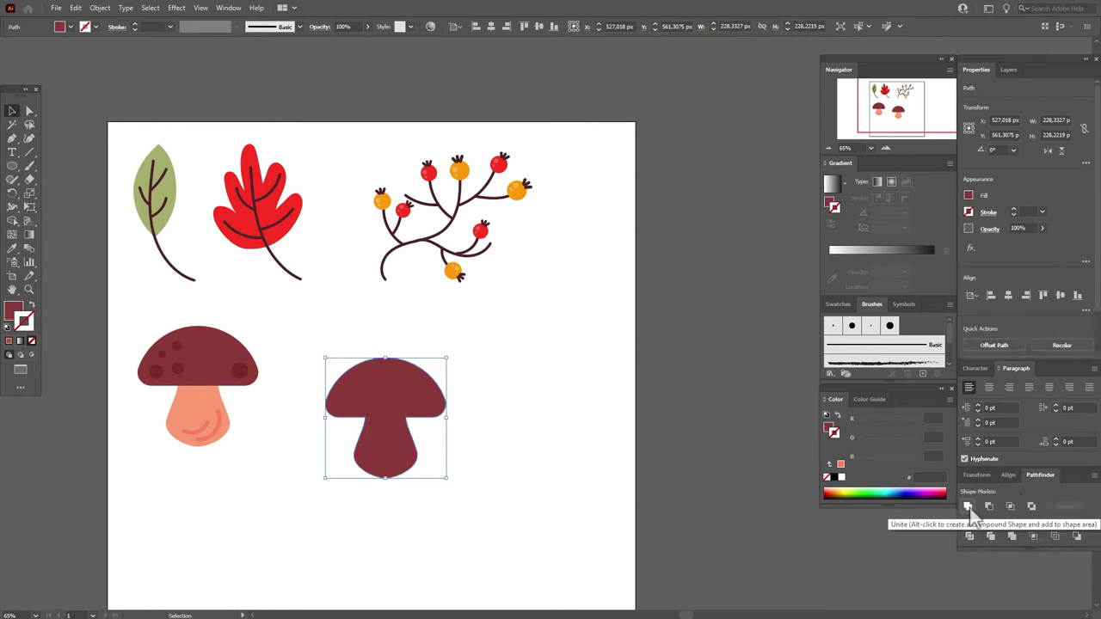
{"action": "left_click", "coordinate": [26, 320]}
{"action": "left_click", "coordinate": [31, 306]}
Give the mushroom outline the green leaf stem's dark stroke colour (#4f252c), the 3 pt. Round brush and a 1.5 pt weight.
{"action": "left_click", "coordinate": [12, 248]}
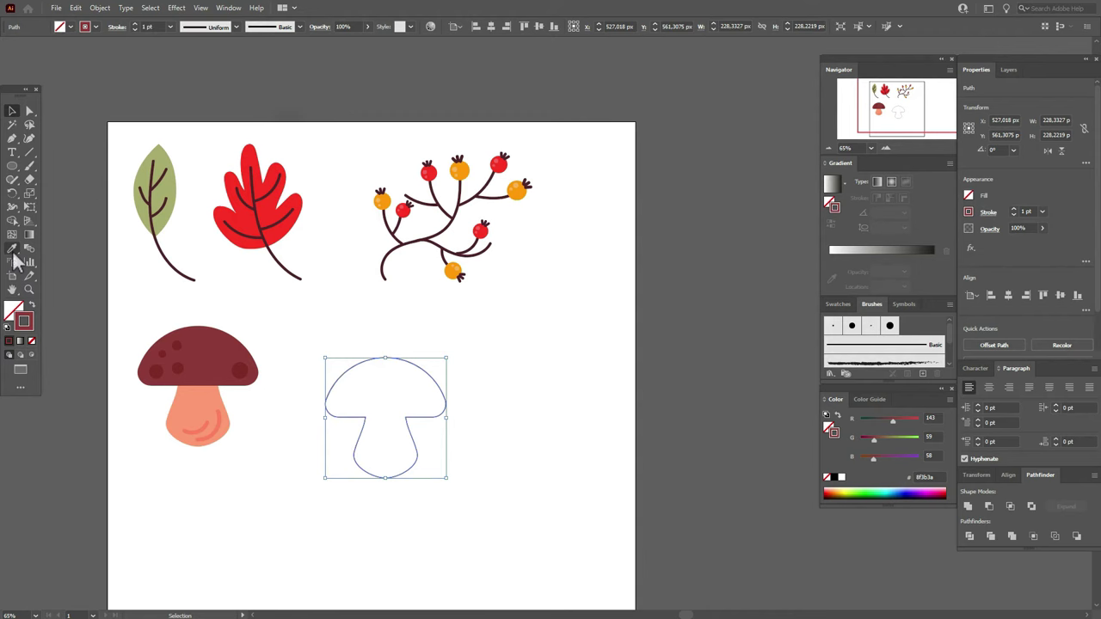
{"action": "left_click", "coordinate": [170, 265]}
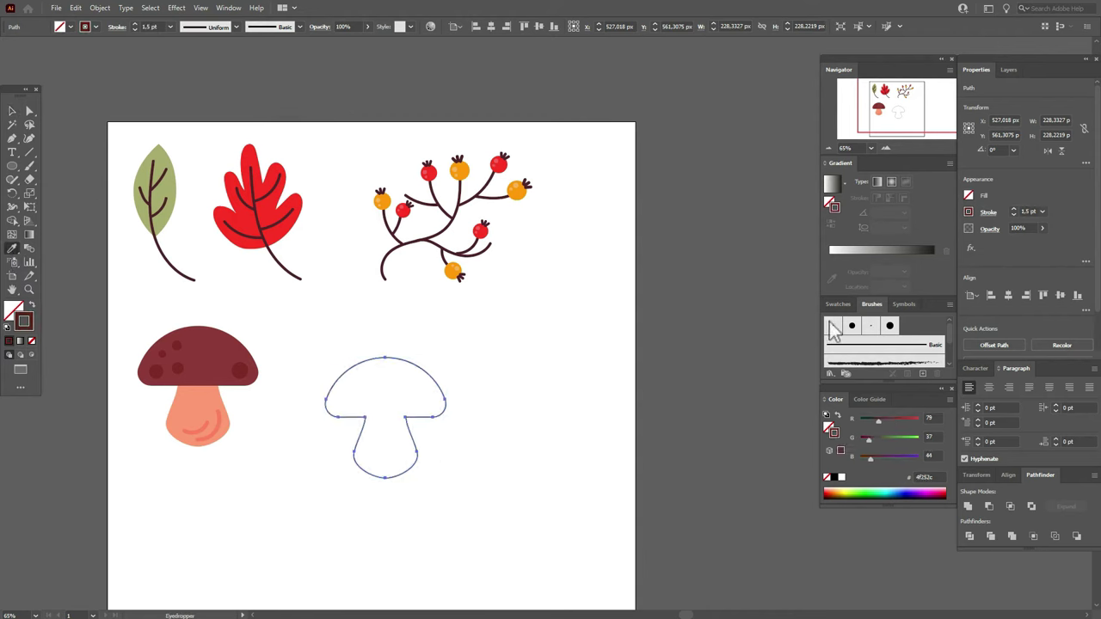
{"action": "left_click", "coordinate": [858, 324]}
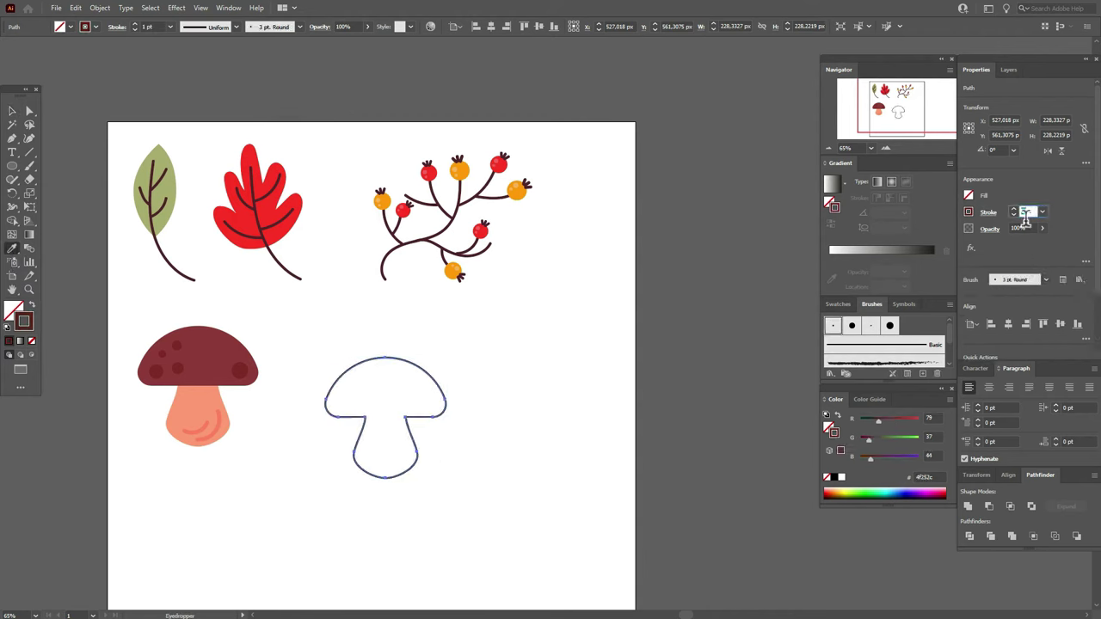
{"action": "type", "text": "1.5"}
{"action": "key", "text": "Return"}
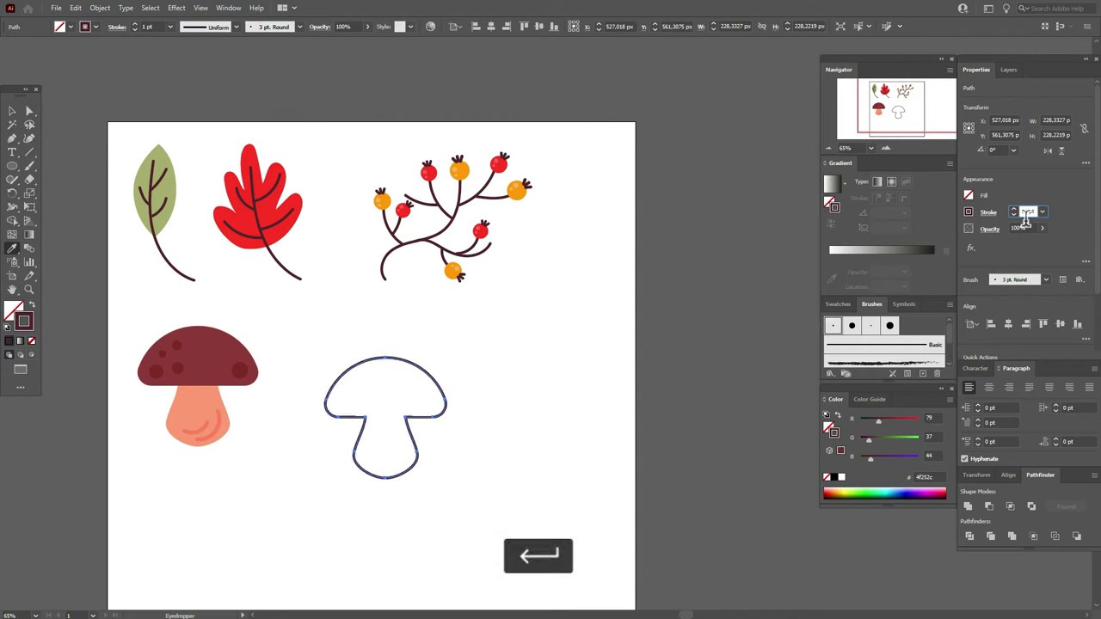
Move the outline onto the coloured mushroom, offset slightly to the left and downwards.
{"action": "left_click", "coordinate": [12, 110]}
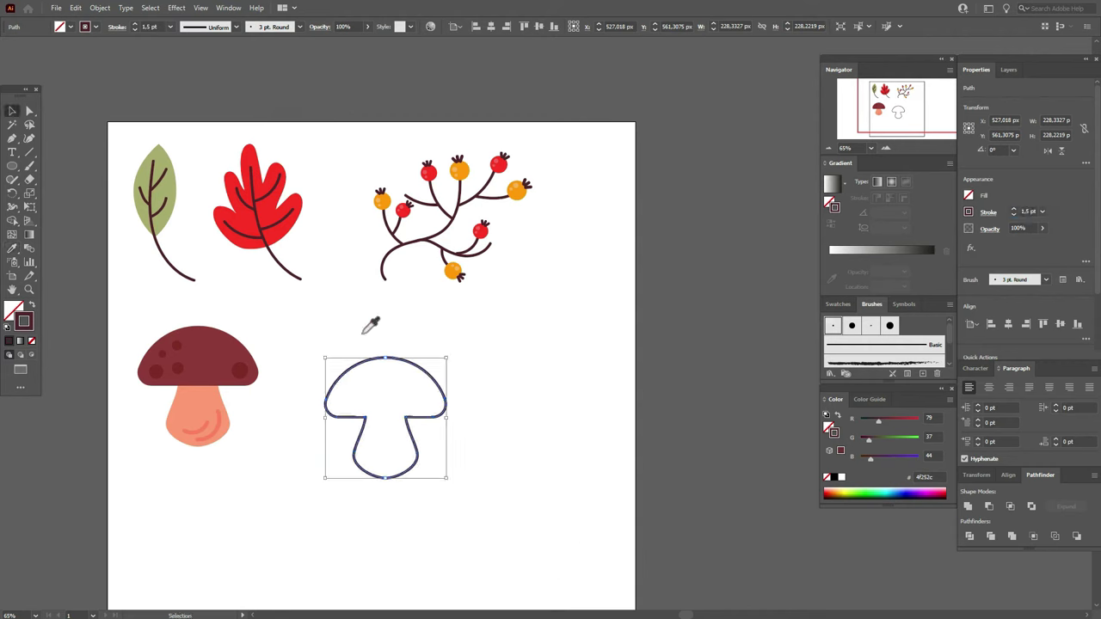
{"action": "left_click_drag", "start_coordinate": [444, 380], "coordinate": [227, 356]}
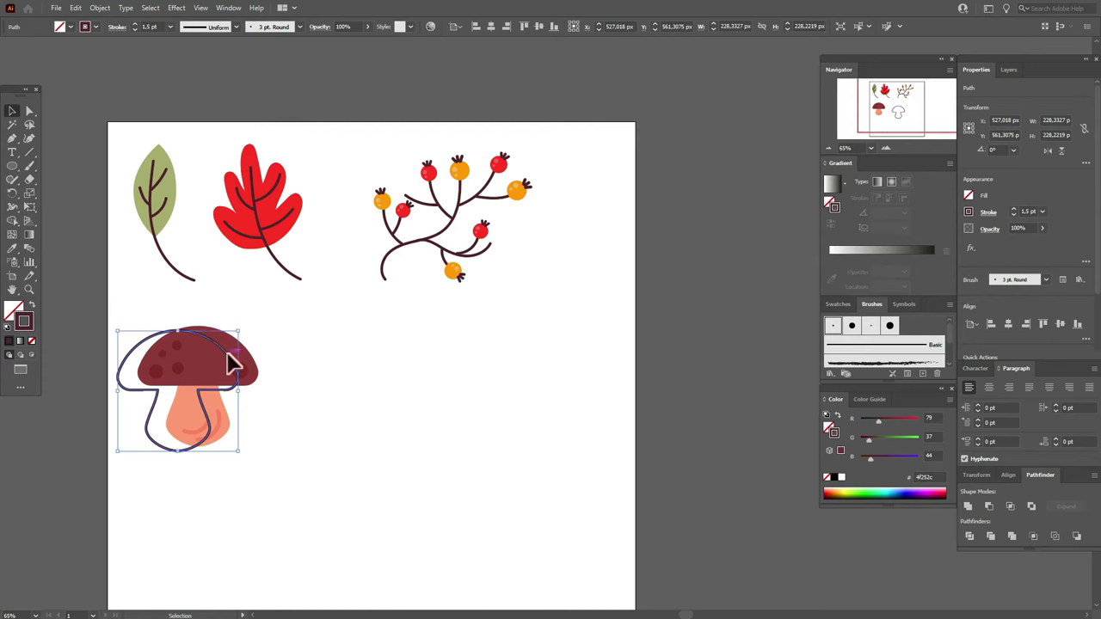
Expand the appearance of the green leaf together with its stem and veins and group them.
{"action": "left_click", "coordinate": [383, 369]}
{"action": "left_click", "coordinate": [13, 289]}
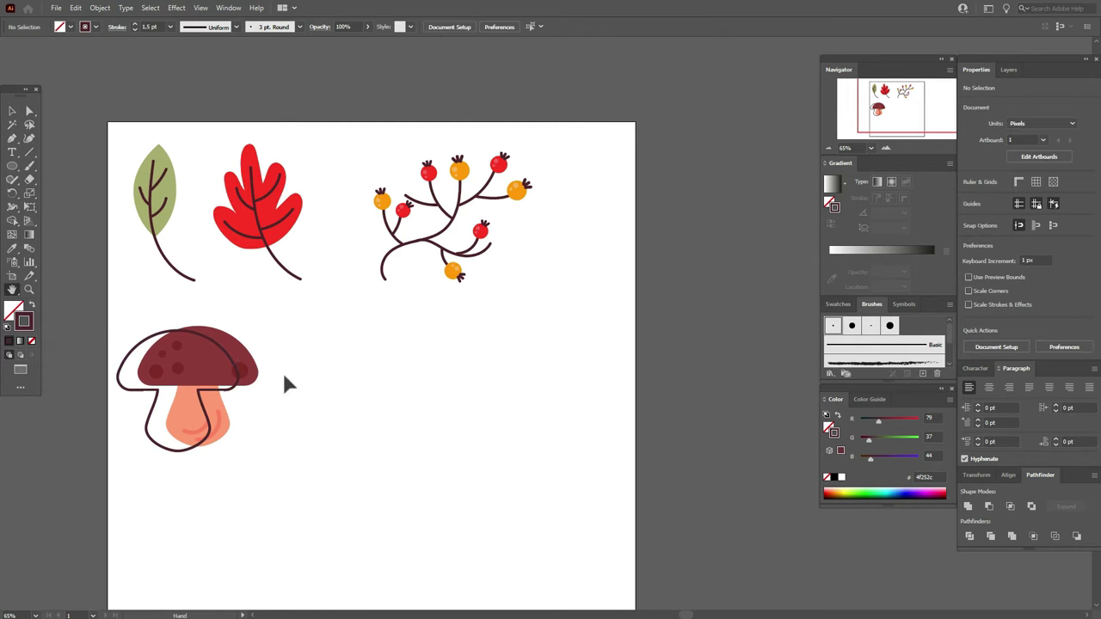
{"action": "scroll", "coordinate": [445, 334], "scroll_direction": "down", "scroll_amount": 2}
{"action": "scroll", "coordinate": [477, 362], "scroll_direction": "up", "scroll_amount": 1}
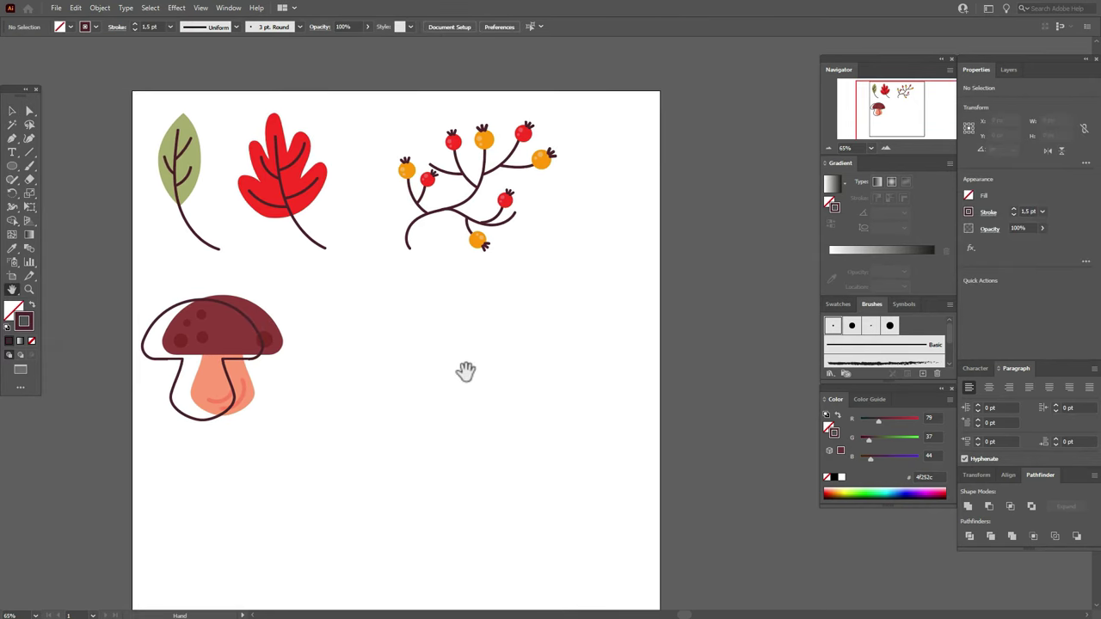
{"action": "left_click", "coordinate": [12, 110]}
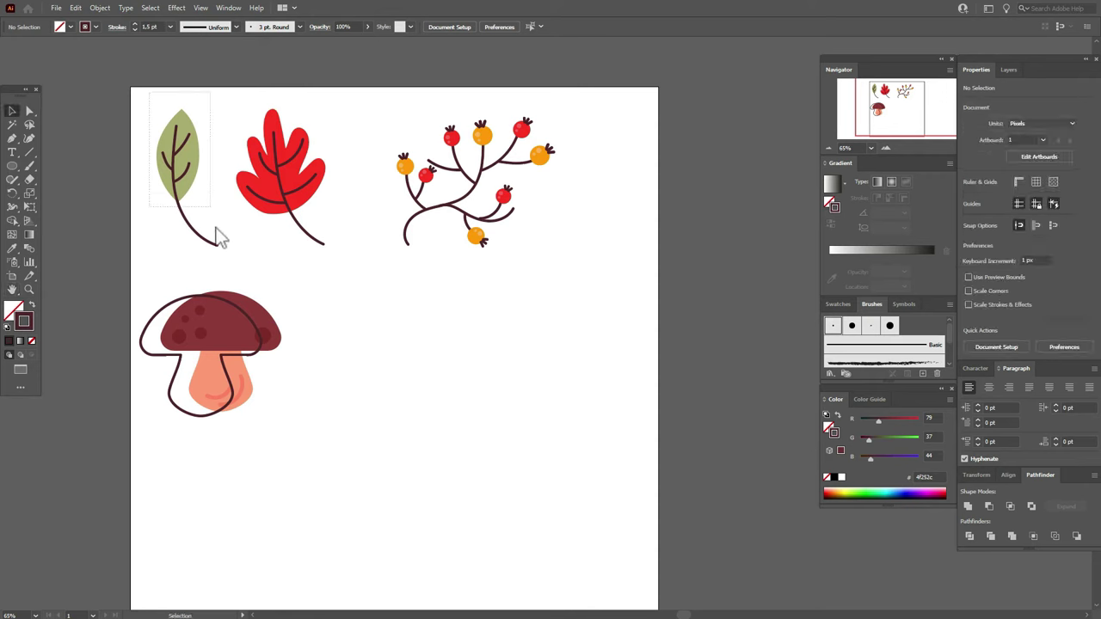
{"action": "left_click", "coordinate": [175, 210]}
{"action": "left_click", "coordinate": [100, 8]}
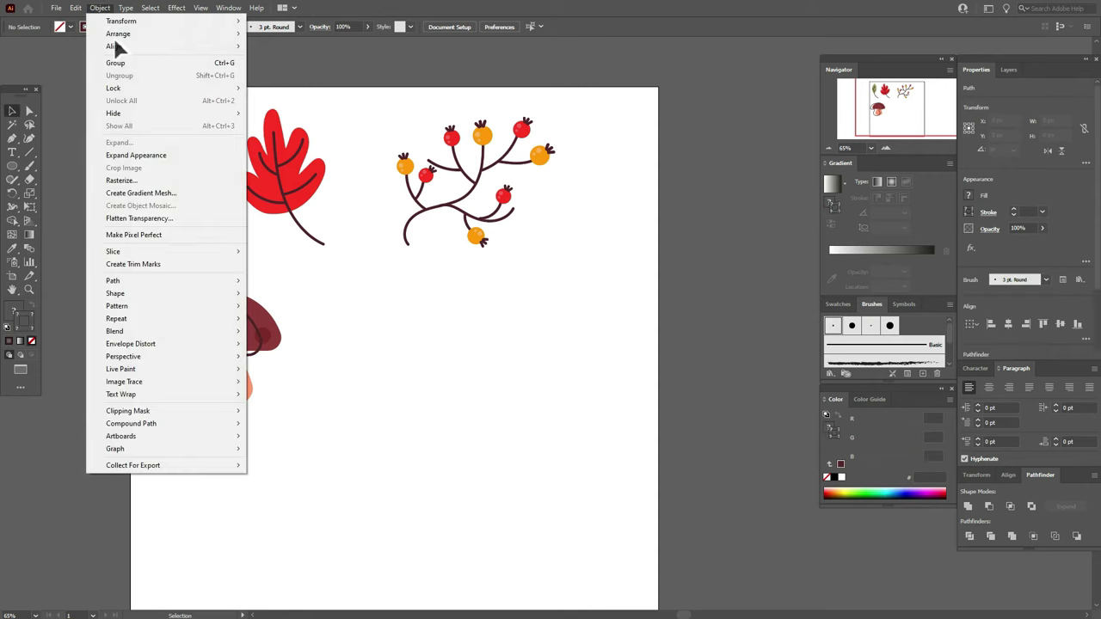
{"action": "left_click", "coordinate": [143, 151]}
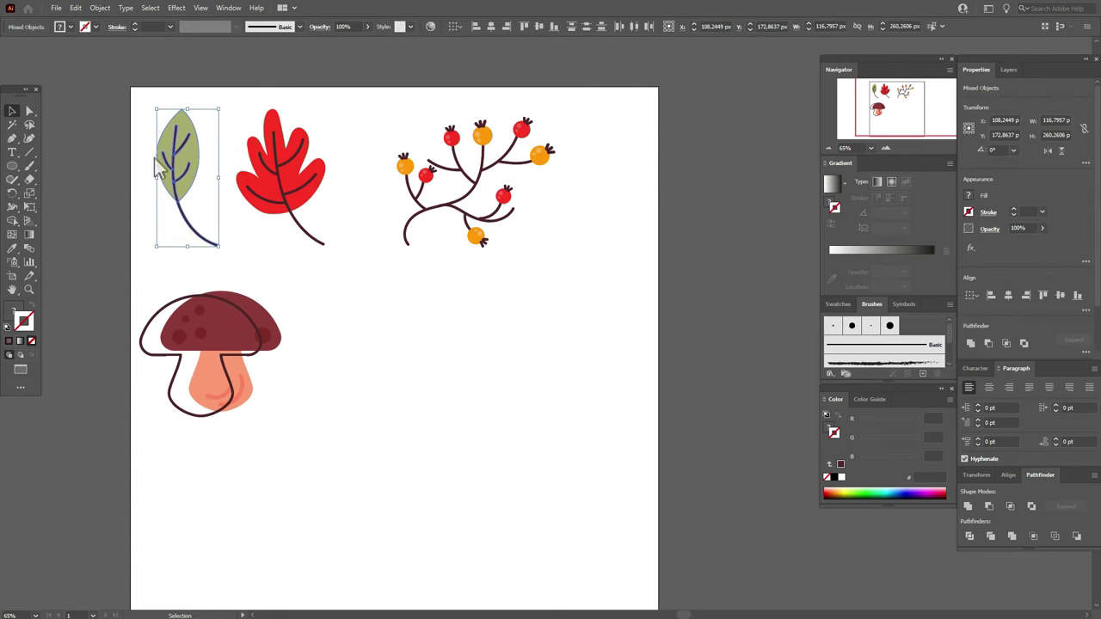
{"action": "right_click", "coordinate": [189, 175]}
{"action": "left_click", "coordinate": [220, 252]}
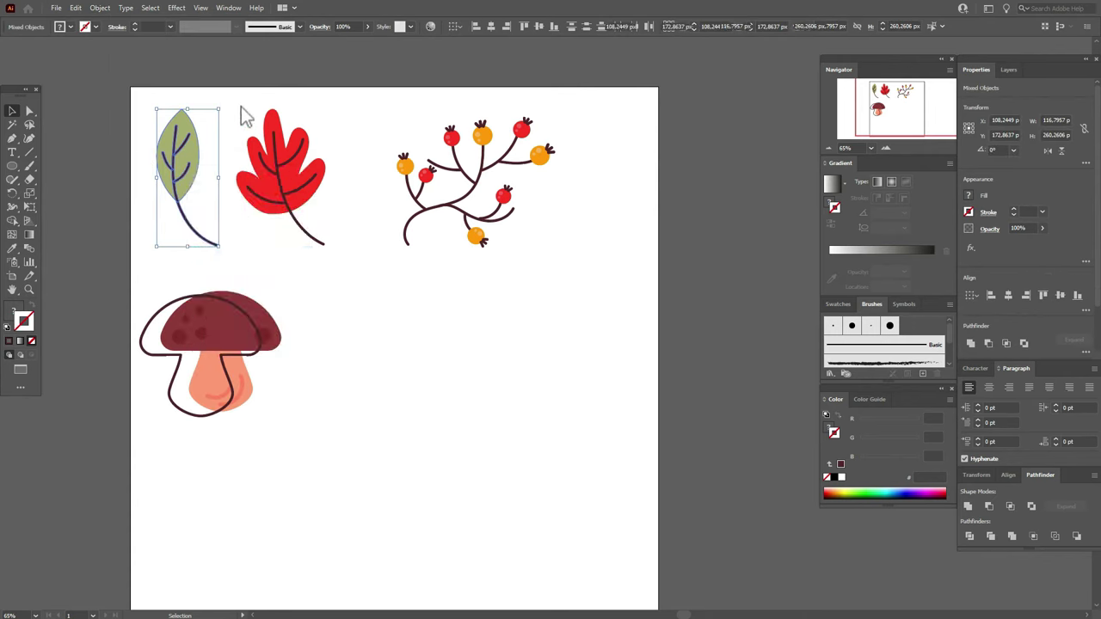
Expand the appearance of the red leaf together with its stem and veins and group them.
{"action": "left_click", "coordinate": [334, 243]}
{"action": "left_click", "coordinate": [100, 7]}
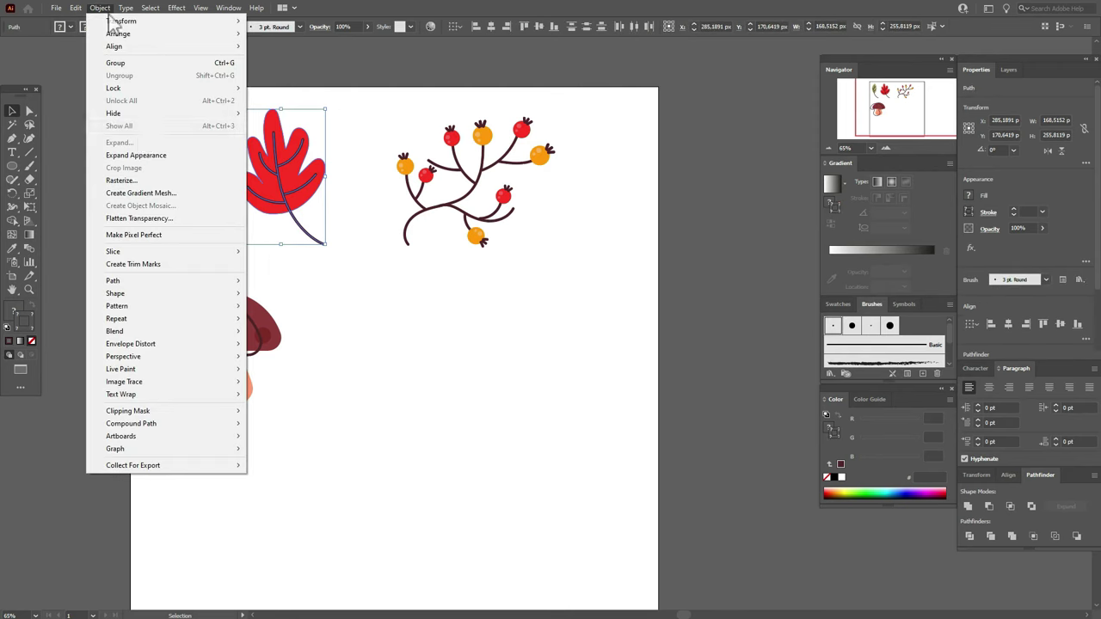
{"action": "left_click", "coordinate": [143, 152]}
{"action": "right_click", "coordinate": [275, 191]}
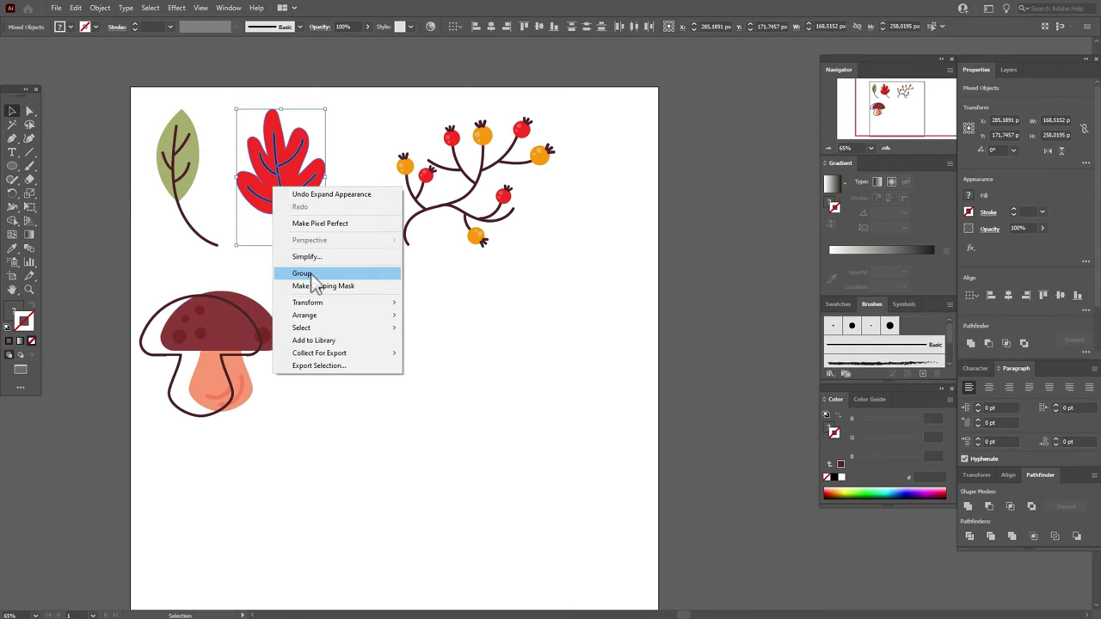
{"action": "key", "text": "Escape"}
Expand the appearance of the whole berry branch and group all its parts.
{"action": "left_click_drag", "start_coordinate": [391, 94], "coordinate": [578, 271]}
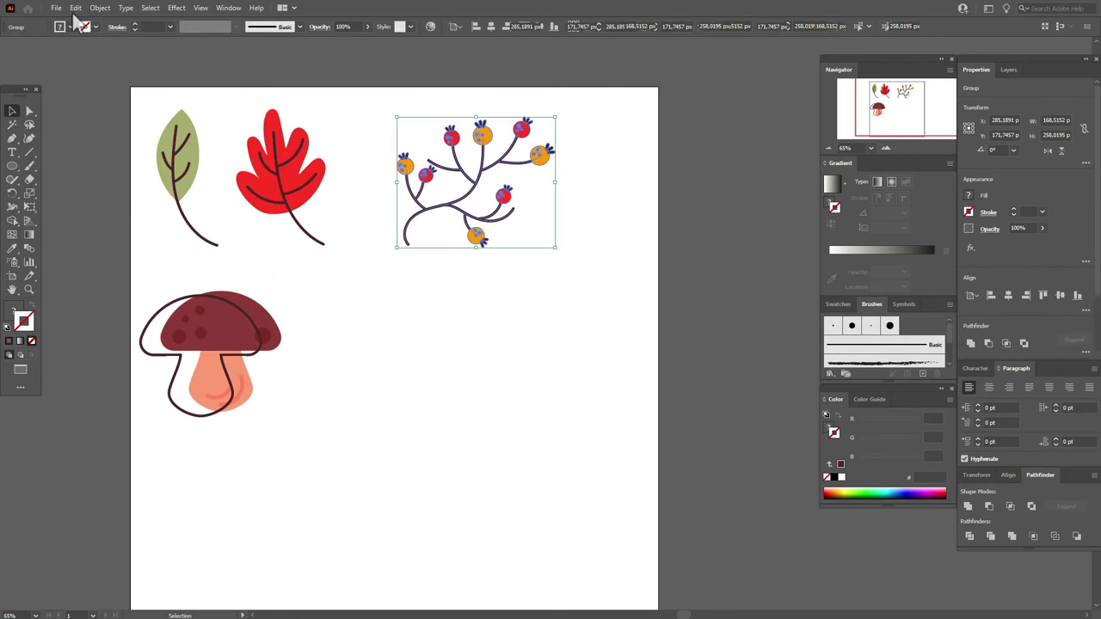
{"action": "left_click", "coordinate": [99, 8]}
{"action": "left_click", "coordinate": [136, 155]}
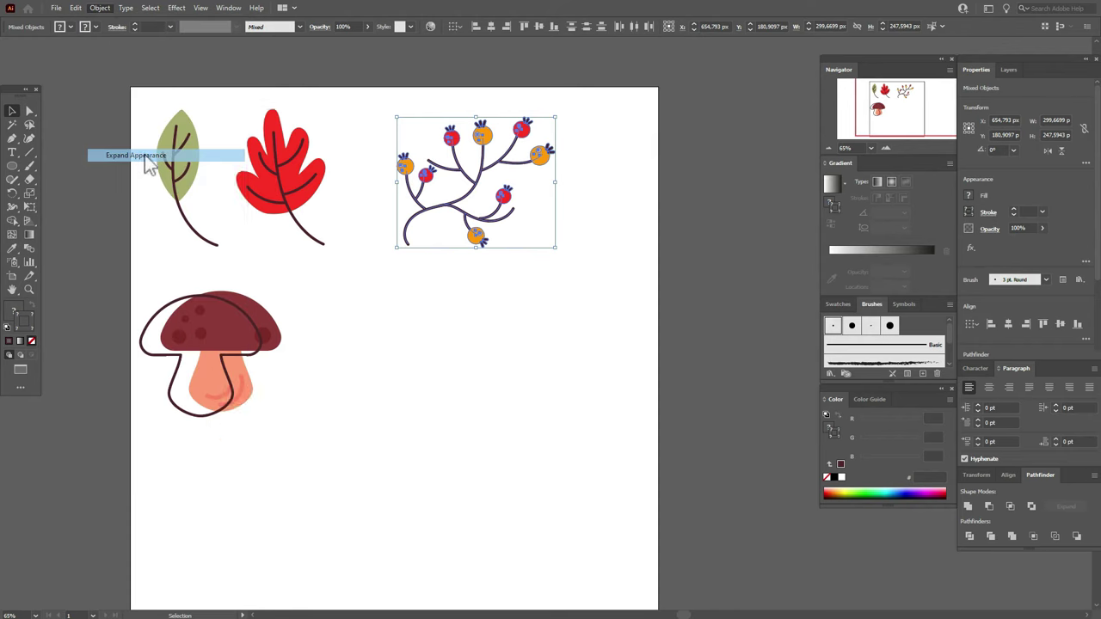
{"action": "right_click", "coordinate": [501, 191]}
{"action": "left_click", "coordinate": [530, 277]}
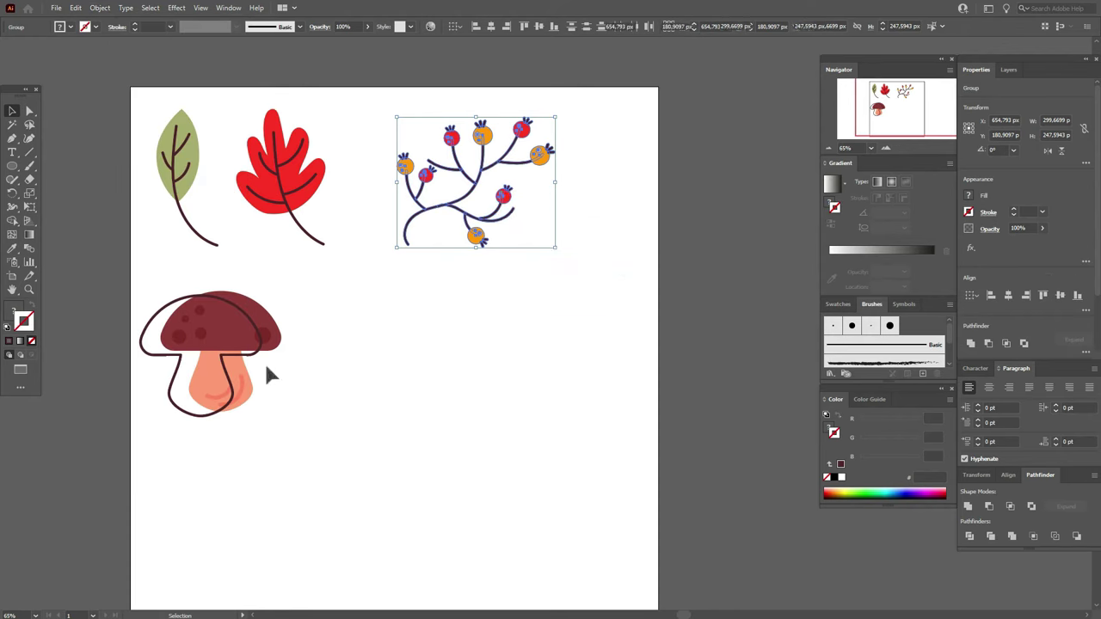
Expand the appearance of the mushroom and its outline and group them.
{"action": "left_click_drag", "start_coordinate": [312, 435], "coordinate": [312, 434]}
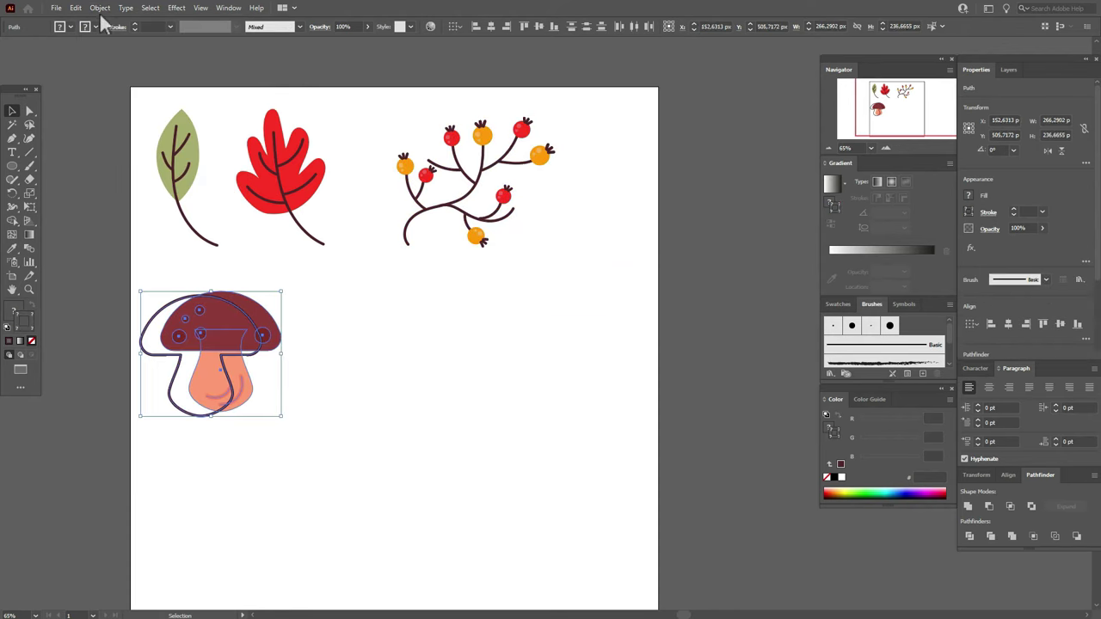
{"action": "left_click", "coordinate": [100, 8]}
{"action": "left_click", "coordinate": [136, 155]}
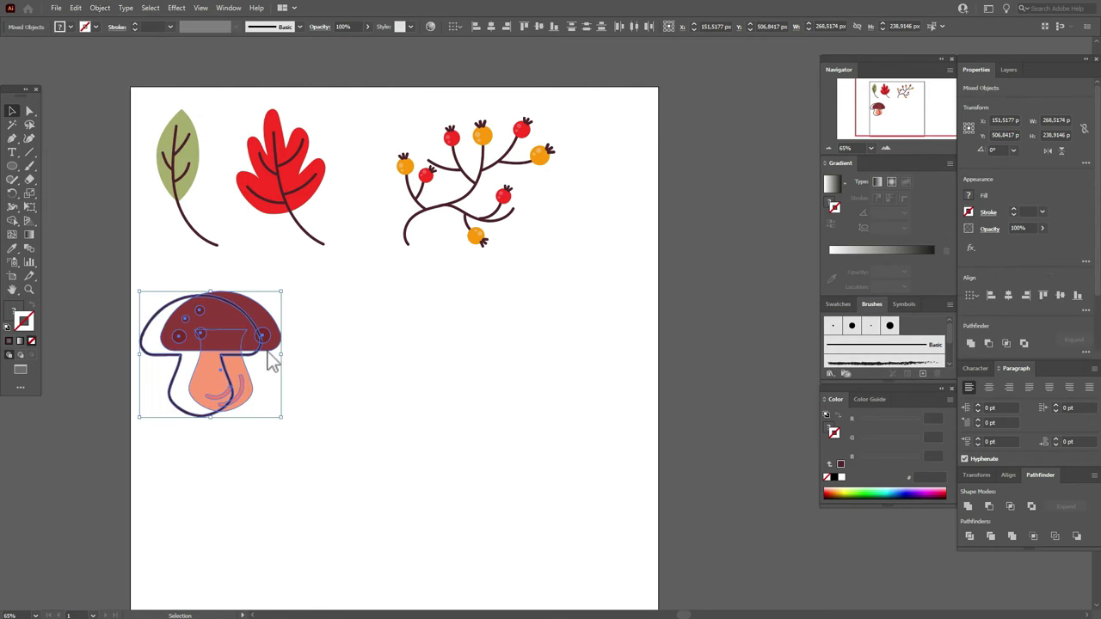
{"action": "right_click", "coordinate": [268, 350]}
{"action": "left_click", "coordinate": [302, 435]}
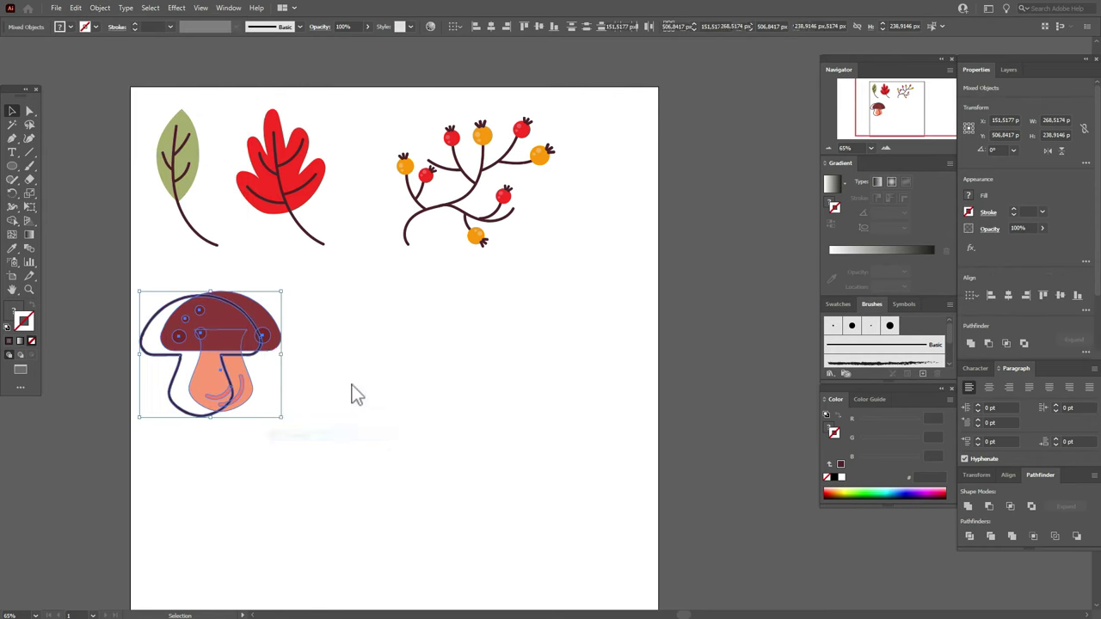
{"action": "left_click", "coordinate": [352, 389]}
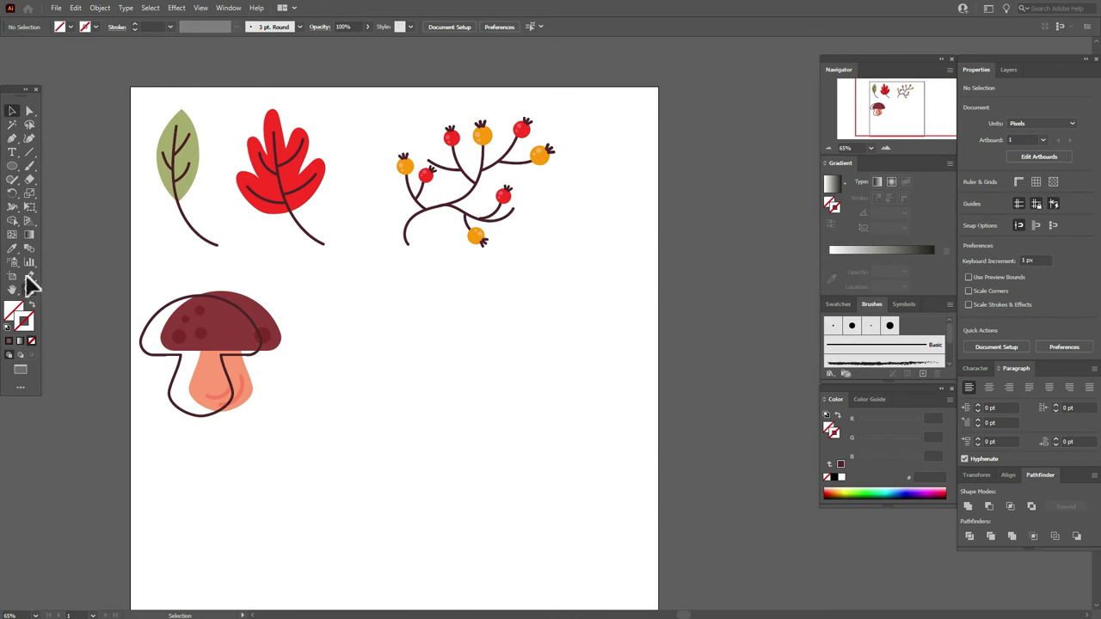
Move the red and green leaves into the artboard's middle row and the berry branch across its top edge near the left corner.
{"action": "key", "text": "h"}
{"action": "left_click_drag", "start_coordinate": [386, 249], "coordinate": [341, 319]}
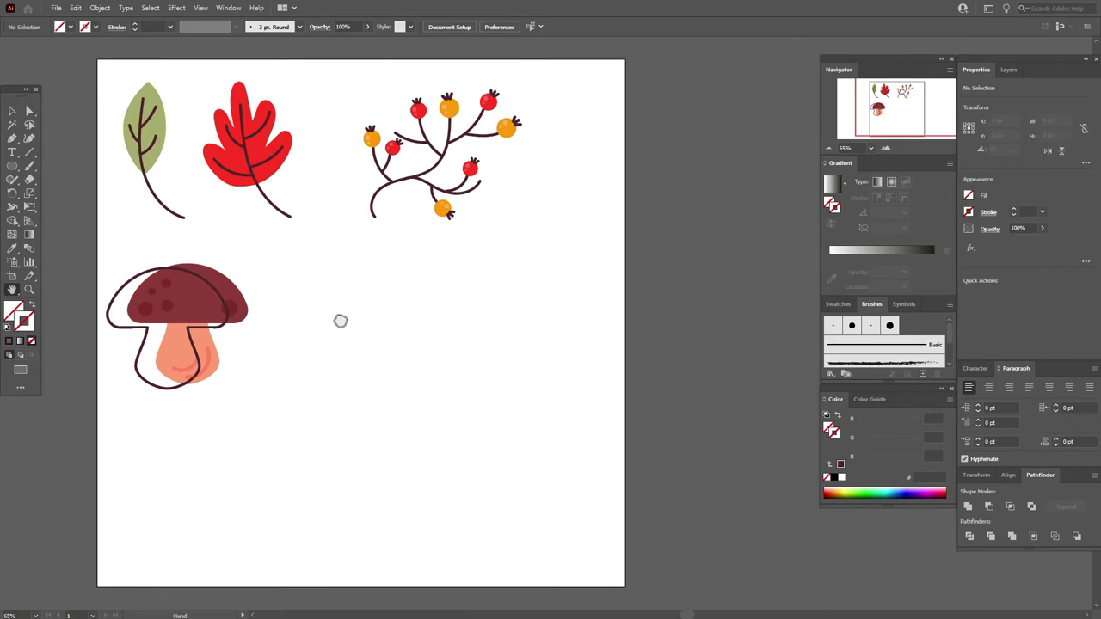
{"action": "left_click", "coordinate": [12, 112]}
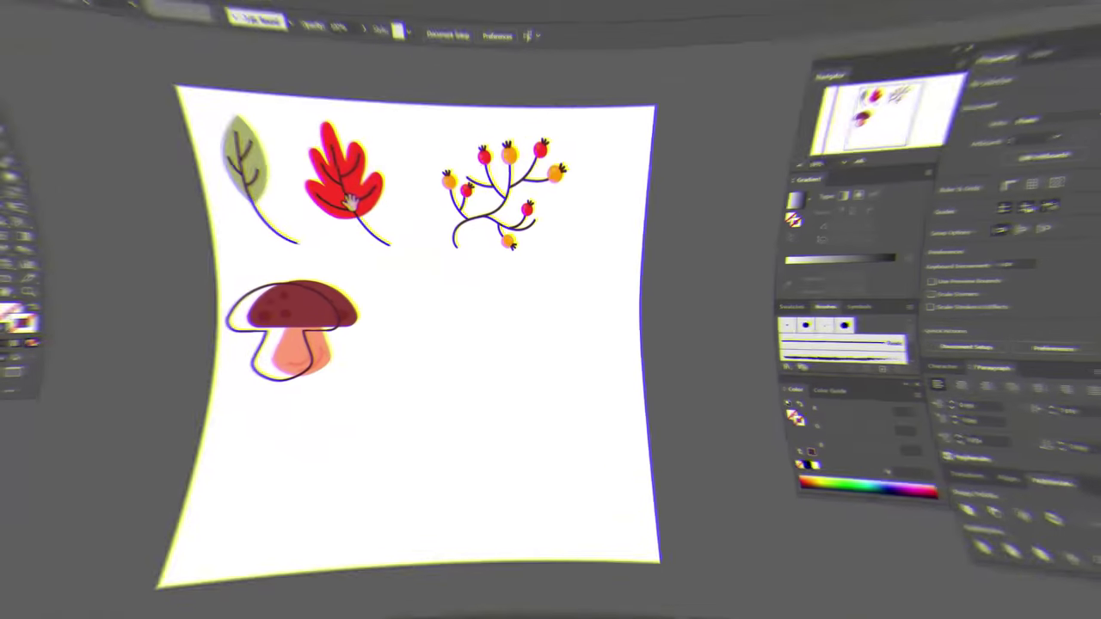
{"action": "left_click_drag", "start_coordinate": [351, 200], "coordinate": [394, 351]}
{"action": "left_click_drag", "start_coordinate": [219, 152], "coordinate": [524, 374]}
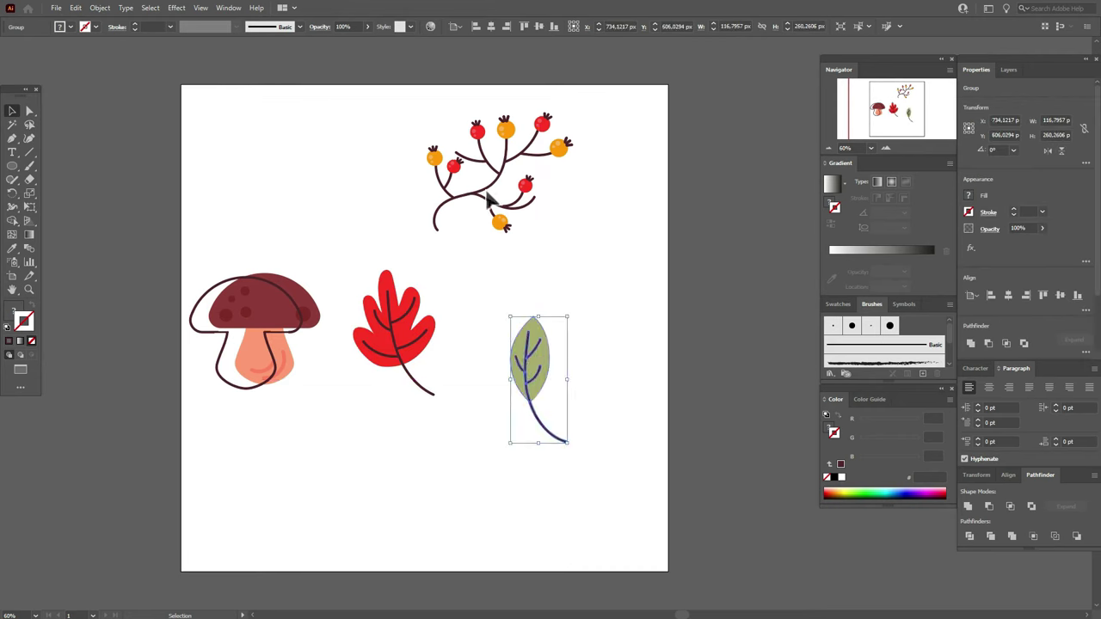
{"action": "left_click_drag", "start_coordinate": [494, 200], "coordinate": [269, 133]}
Place rotated copies of the red and green leaves across the artboard's top edge and the mushroom, rotated about 22°, across its left edge.
{"action": "left_click", "coordinate": [391, 320]}
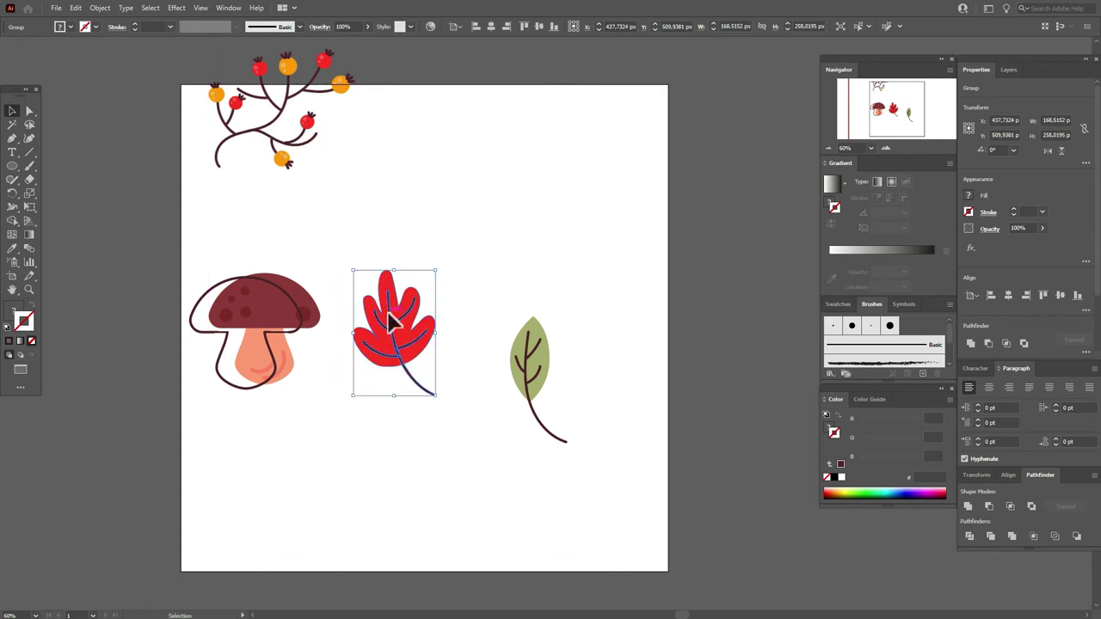
{"action": "key", "text": "ctrl+v"}
{"action": "left_click_drag", "start_coordinate": [542, 339], "coordinate": [437, 141]}
{"action": "left_click_drag", "start_coordinate": [602, 120], "coordinate": [619, 141]}
Rotate the remaining red leaf onto the lower left artboard edge and the remaining green leaf, stem upwards, into the middle row.
{"action": "left_click", "coordinate": [394, 327]}
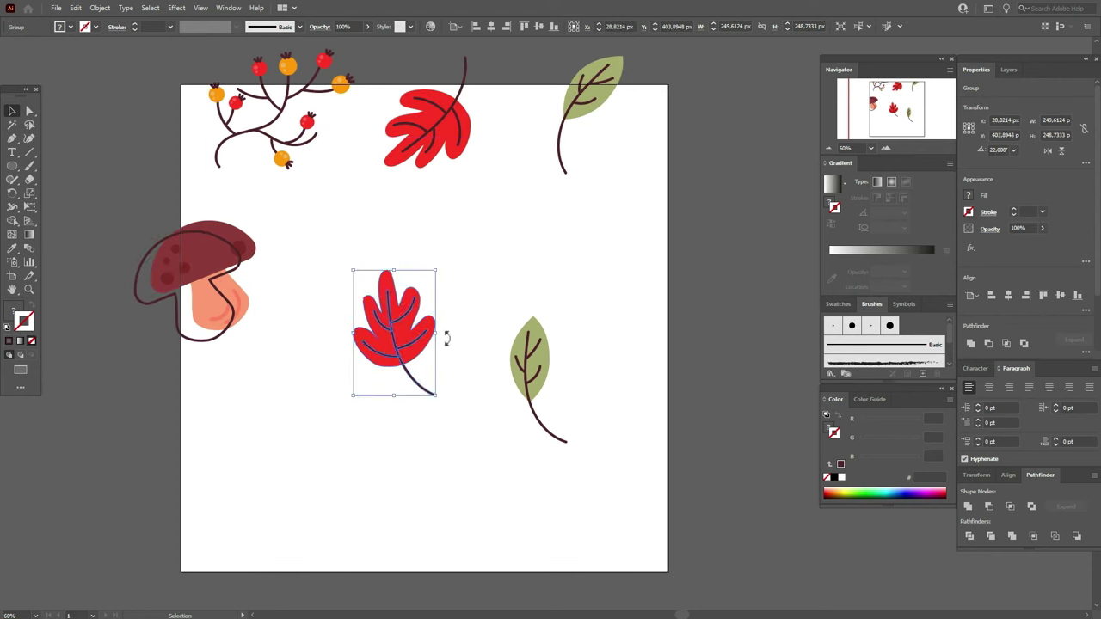
{"action": "left_click_drag", "start_coordinate": [447, 338], "coordinate": [434, 382]}
{"action": "right_click", "coordinate": [368, 384]}
{"action": "left_click_drag", "start_coordinate": [344, 370], "coordinate": [221, 462]}
{"action": "left_click_drag", "start_coordinate": [533, 370], "coordinate": [351, 270]}
Fill the remaining gaps with berry branch copies in the middle and lower rows and a tilted mushroom copy at the lower right.
{"action": "key", "text": "ctrl+v"}
{"action": "left_click_drag", "start_coordinate": [198, 275], "coordinate": [567, 418]}
{"action": "left_click_drag", "start_coordinate": [641, 495], "coordinate": [623, 520]}
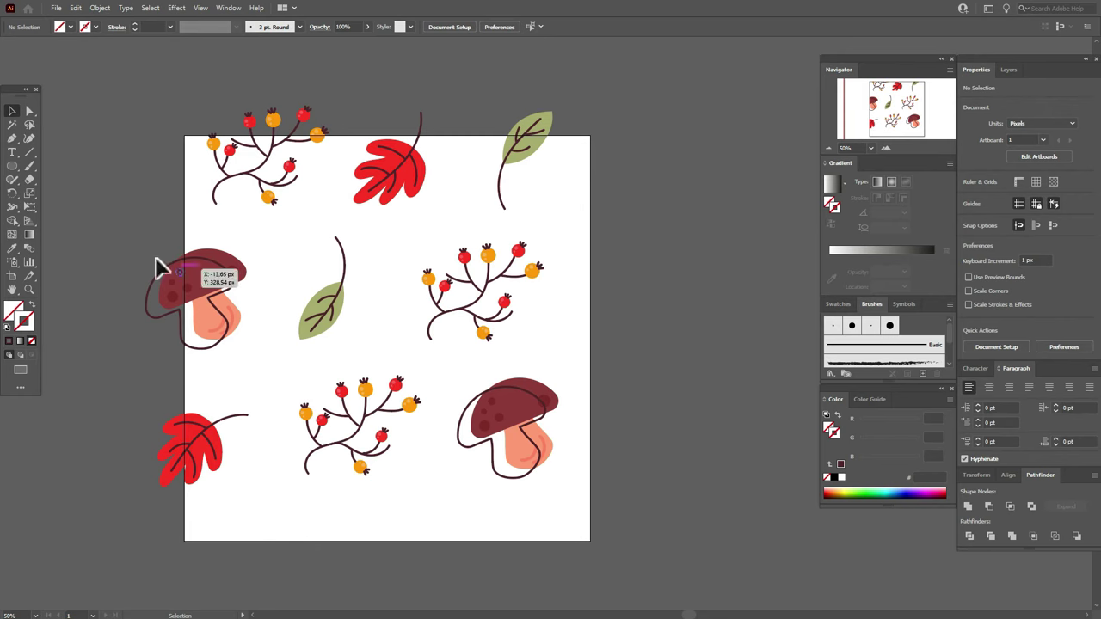
Copy the mushroom and red leaf on the artboard's left edge with a move of 1000 px horizontally and 0 px vertically.
{"action": "left_click_drag", "start_coordinate": [127, 242], "coordinate": [222, 509]}
{"action": "right_click", "coordinate": [221, 326]}
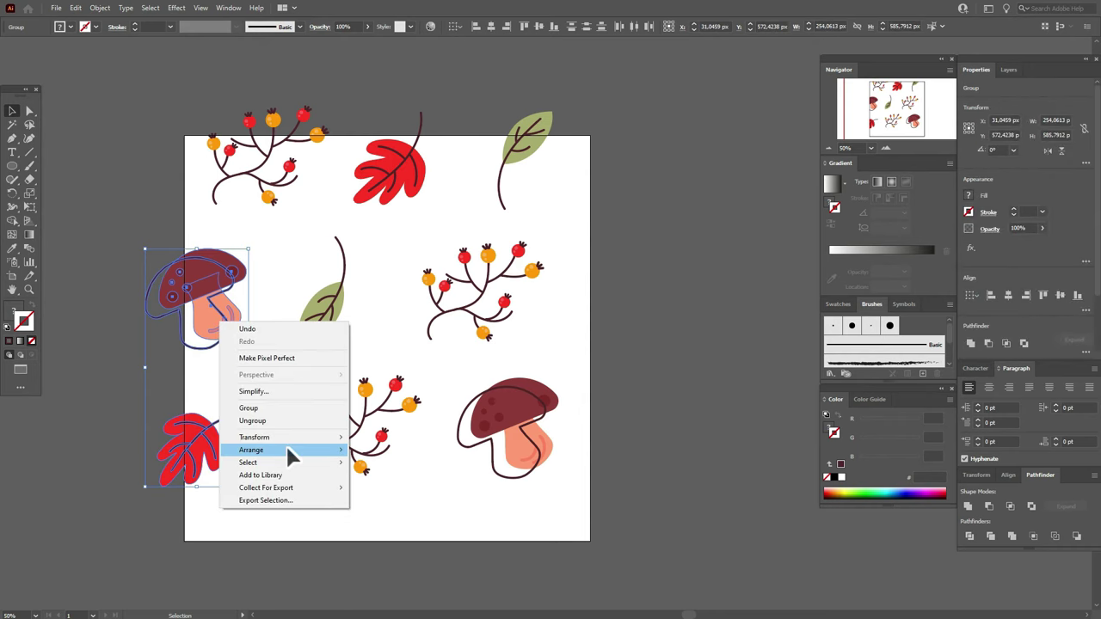
{"action": "mouse_move", "coordinate": [287, 439]}
{"action": "left_click", "coordinate": [379, 453]}
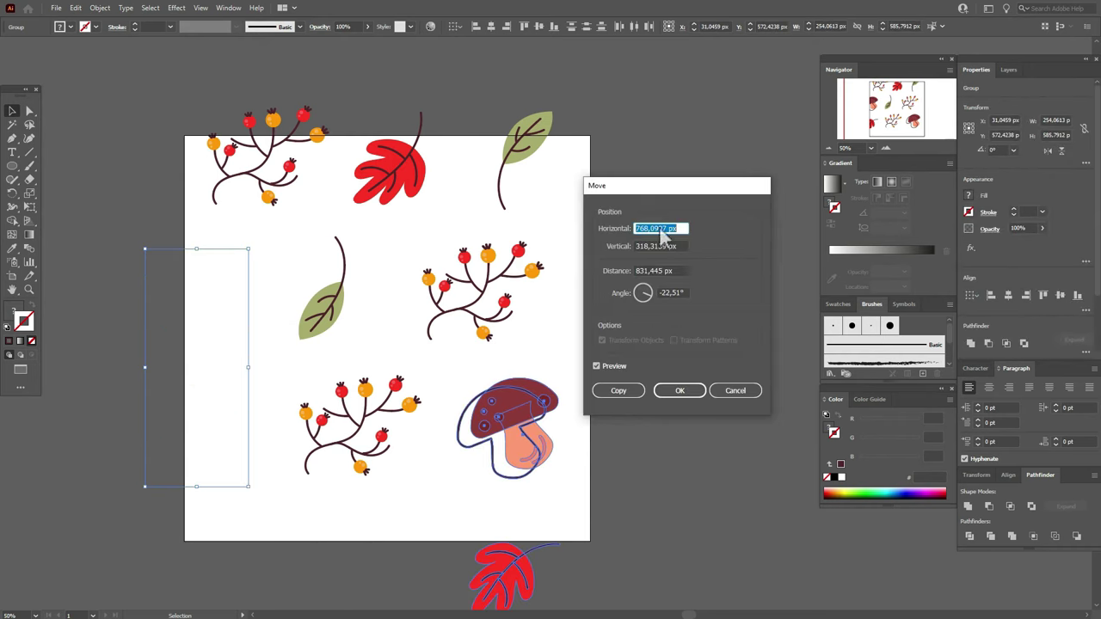
{"action": "type", "text": "1000"}
{"action": "key", "text": "Tab"}
{"action": "type", "text": "0"}
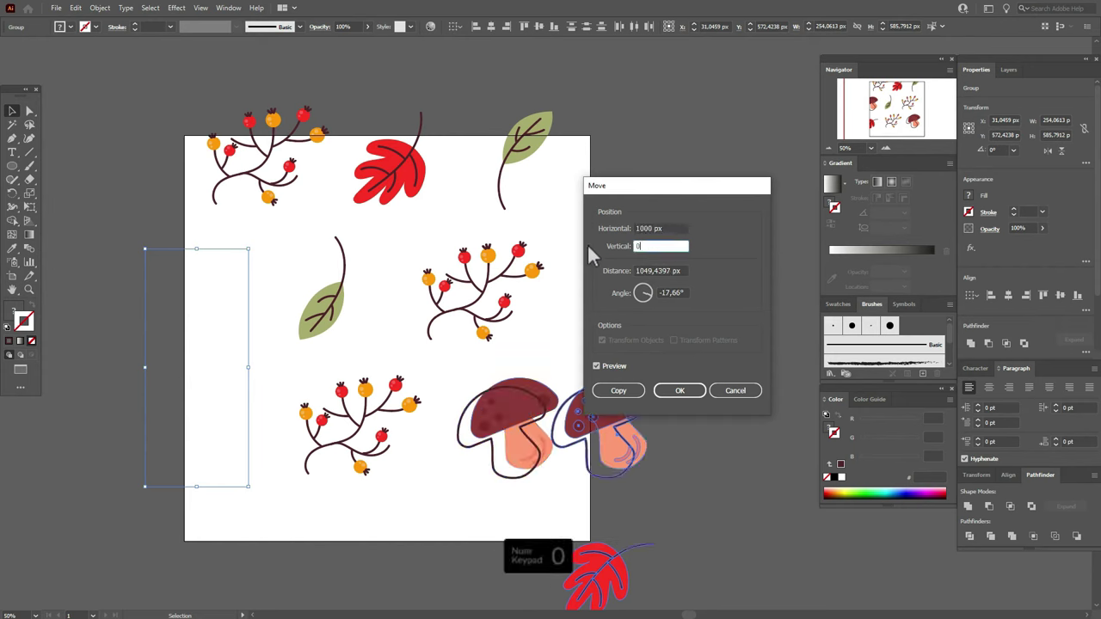
{"action": "left_click", "coordinate": [619, 392]}
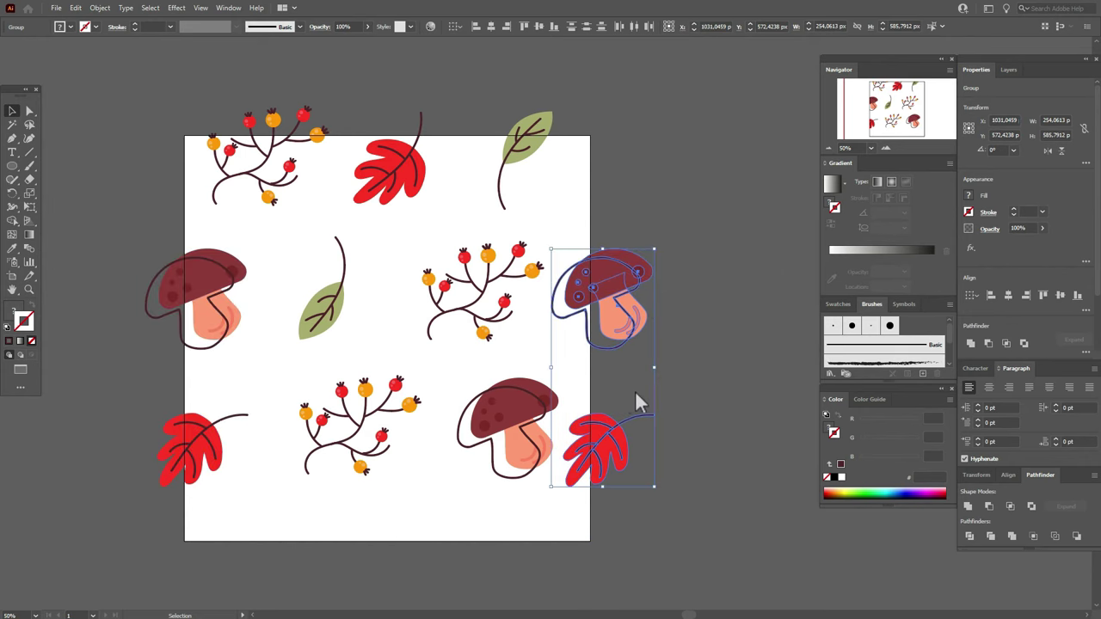
{"action": "left_click", "coordinate": [685, 394]}
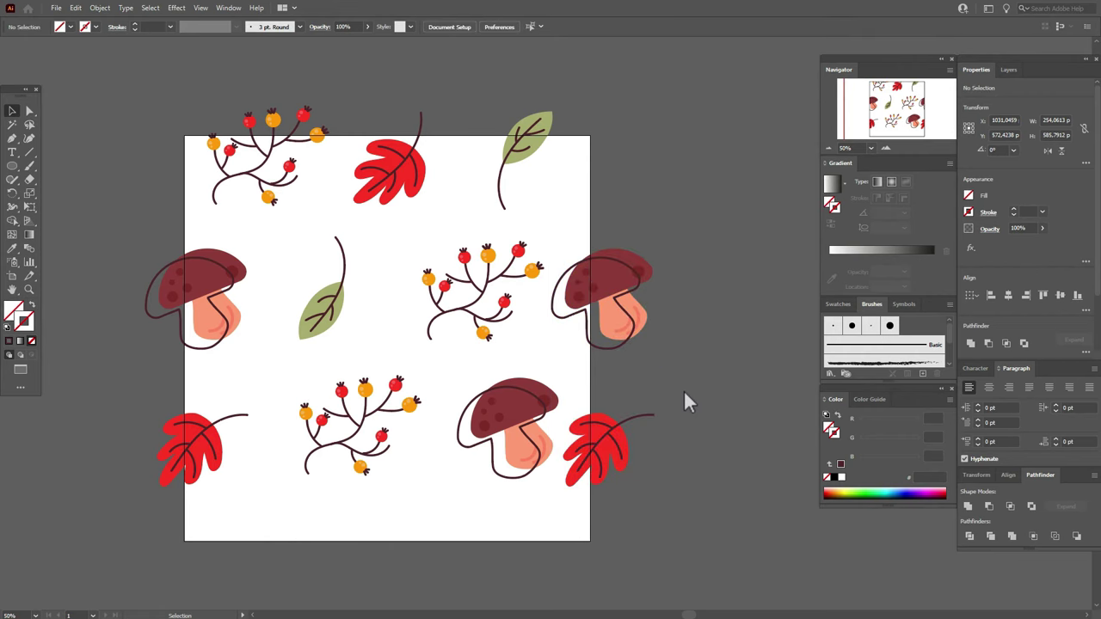
Copy the berry branch and two leaves on the artboard's top edge with a move of 0 px horizontally and 1000 px vertically.
{"action": "left_click", "coordinate": [507, 440]}
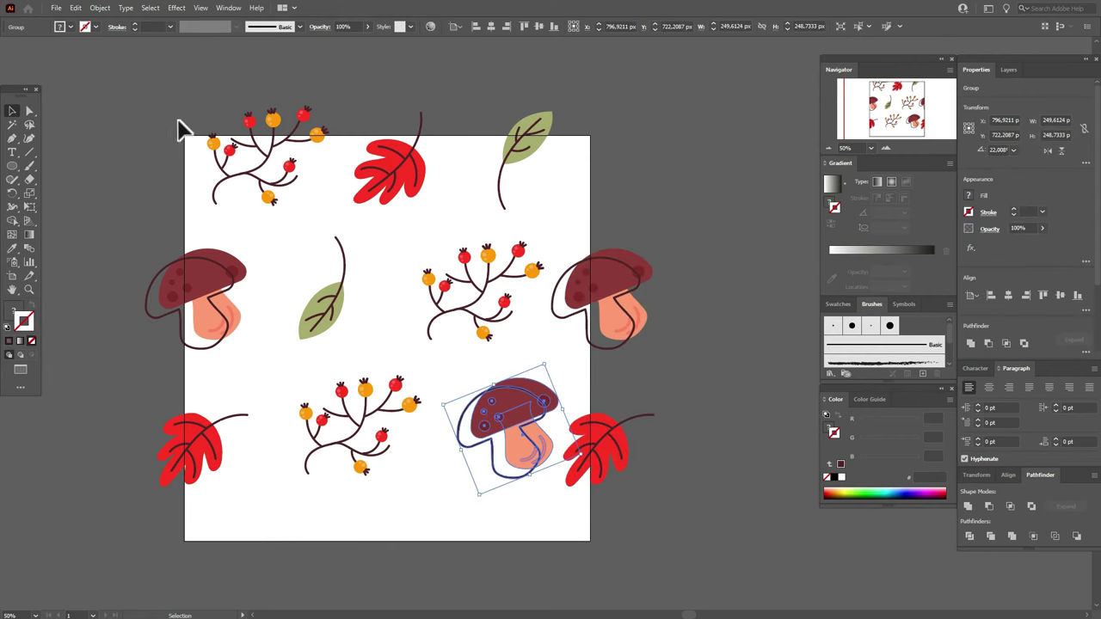
{"action": "left_click_drag", "start_coordinate": [394, 135], "coordinate": [580, 215]}
{"action": "right_click", "coordinate": [519, 165]}
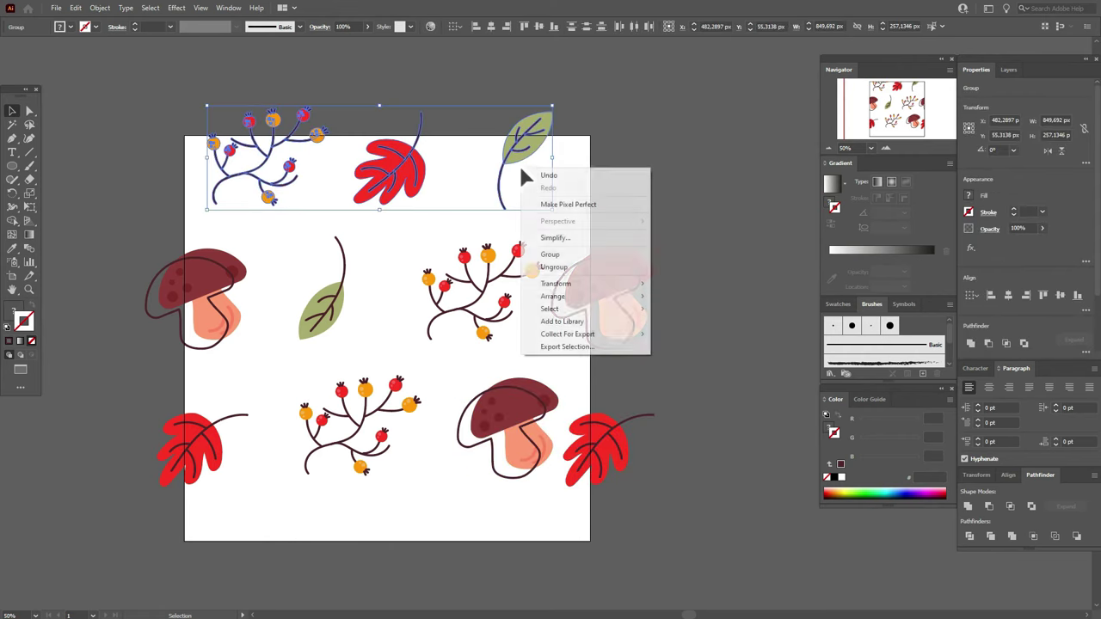
{"action": "mouse_move", "coordinate": [587, 288]}
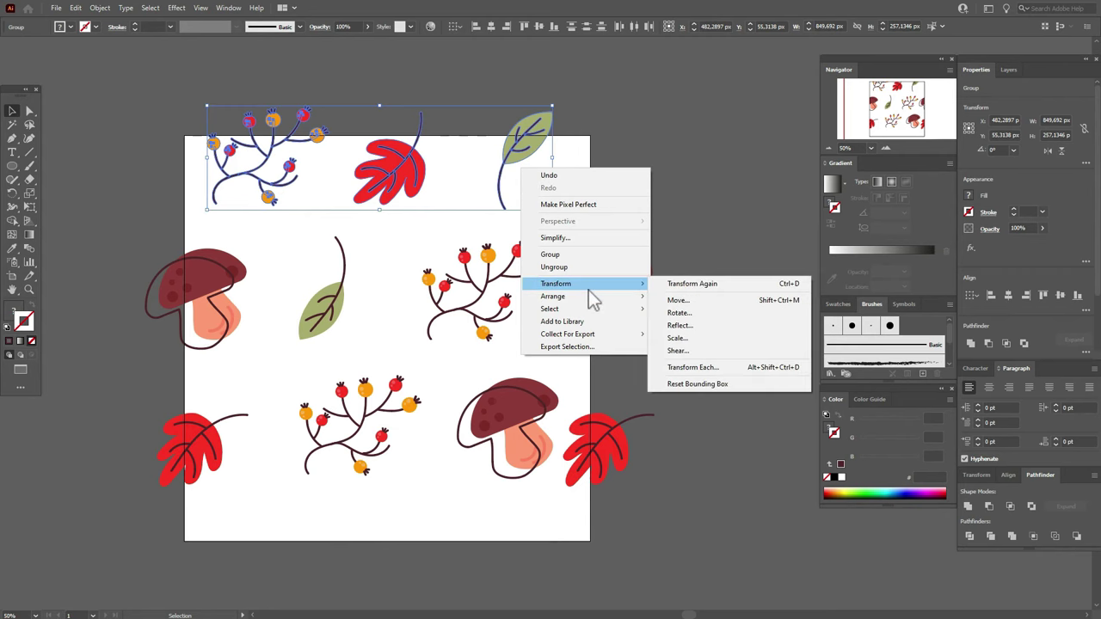
{"action": "left_click", "coordinate": [684, 301]}
{"action": "type", "text": "0"}
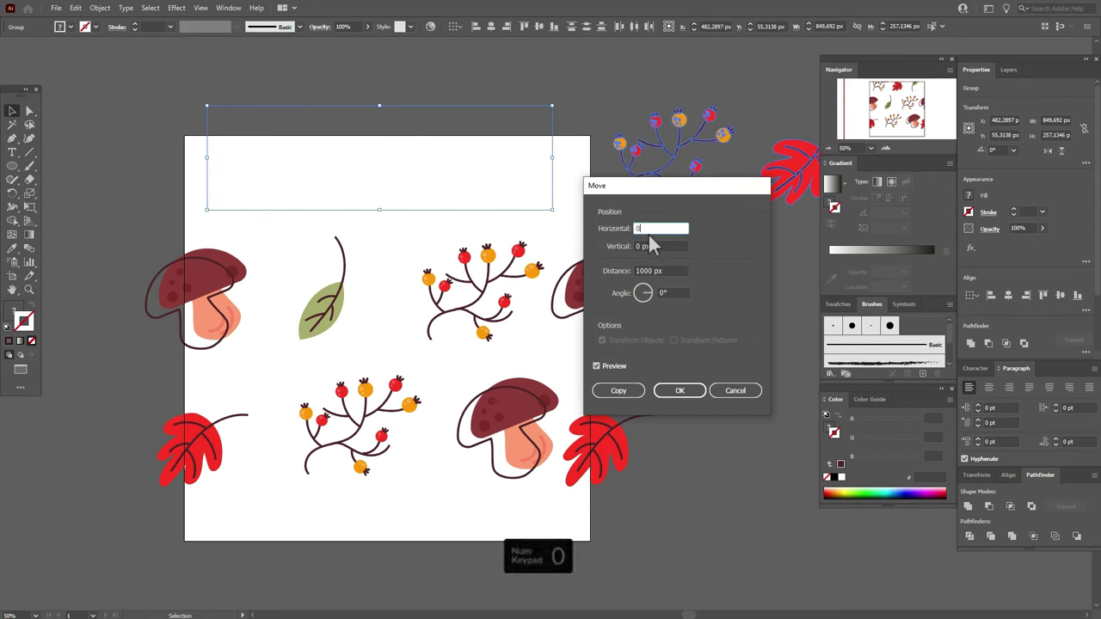
{"action": "key", "text": "Tab"}
{"action": "type", "text": "1000"}
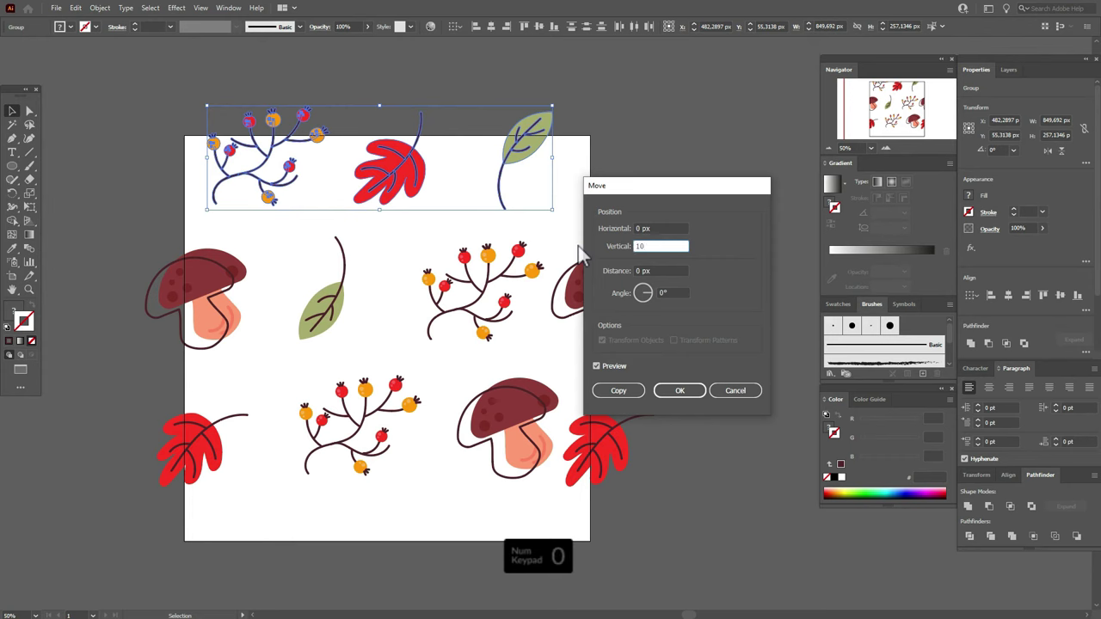
{"action": "left_click", "coordinate": [625, 395]}
{"action": "left_click", "coordinate": [432, 384]}
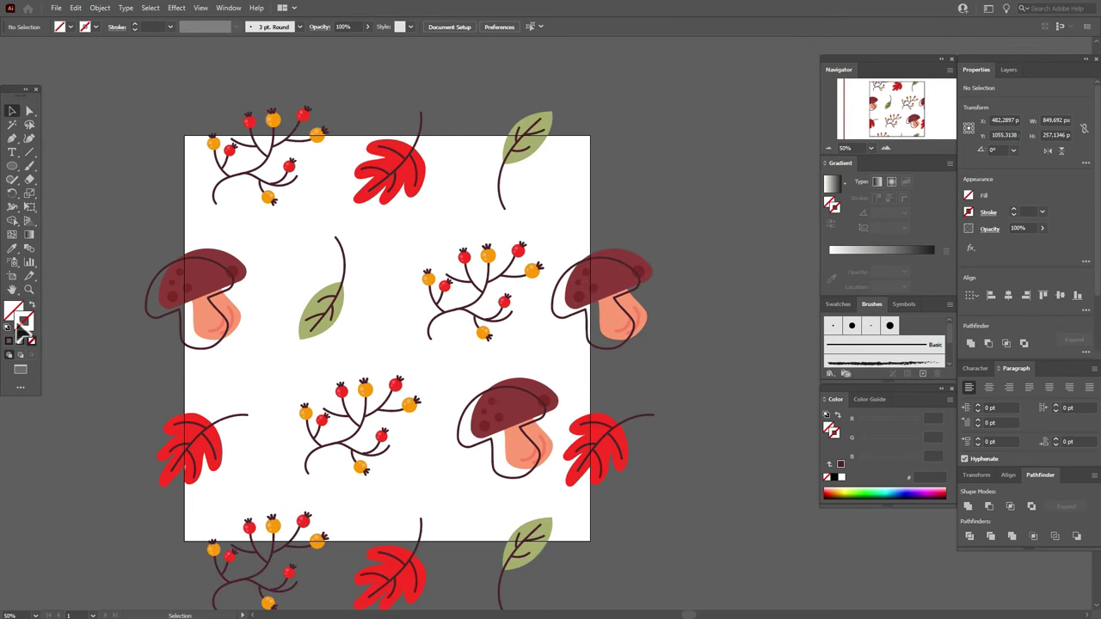
Move the green leaf and the berry branch in the middle row slightly to the left to even out the spacing.
{"action": "left_click", "coordinate": [12, 289]}
{"action": "left_click_drag", "start_coordinate": [516, 432], "coordinate": [480, 398]}
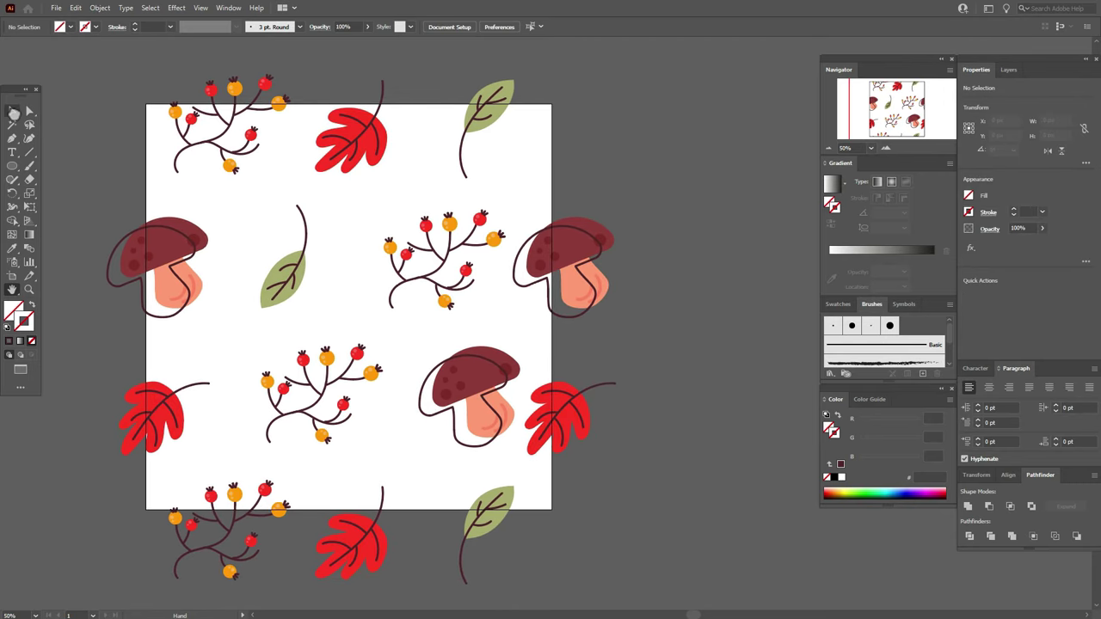
{"action": "left_click", "coordinate": [13, 112]}
{"action": "left_click_drag", "start_coordinate": [301, 285], "coordinate": [293, 286]}
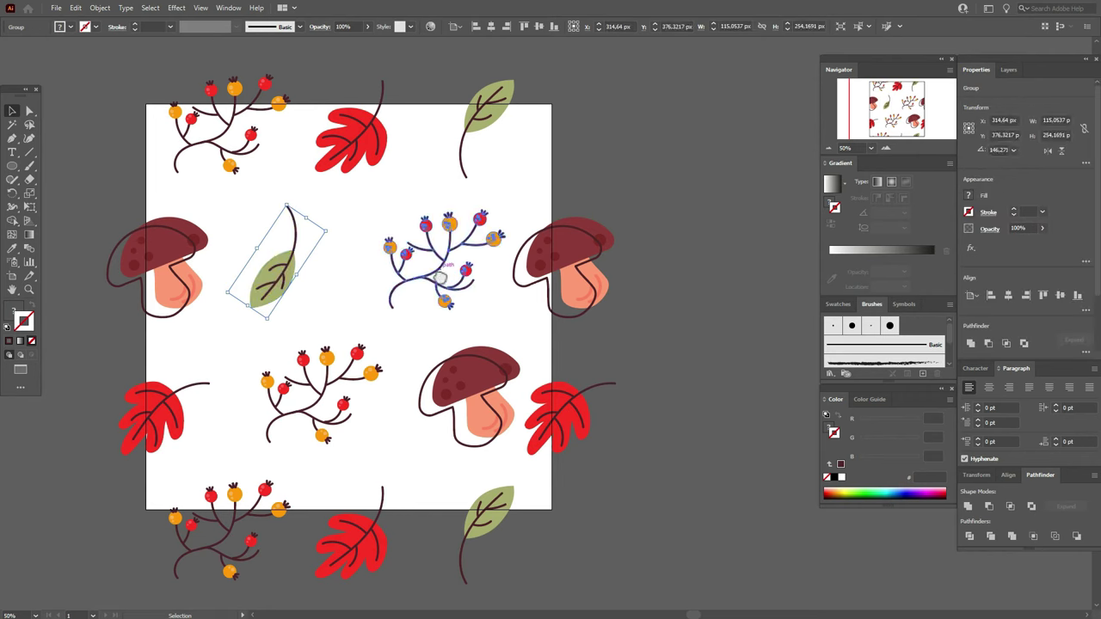
{"action": "left_click", "coordinate": [443, 274]}
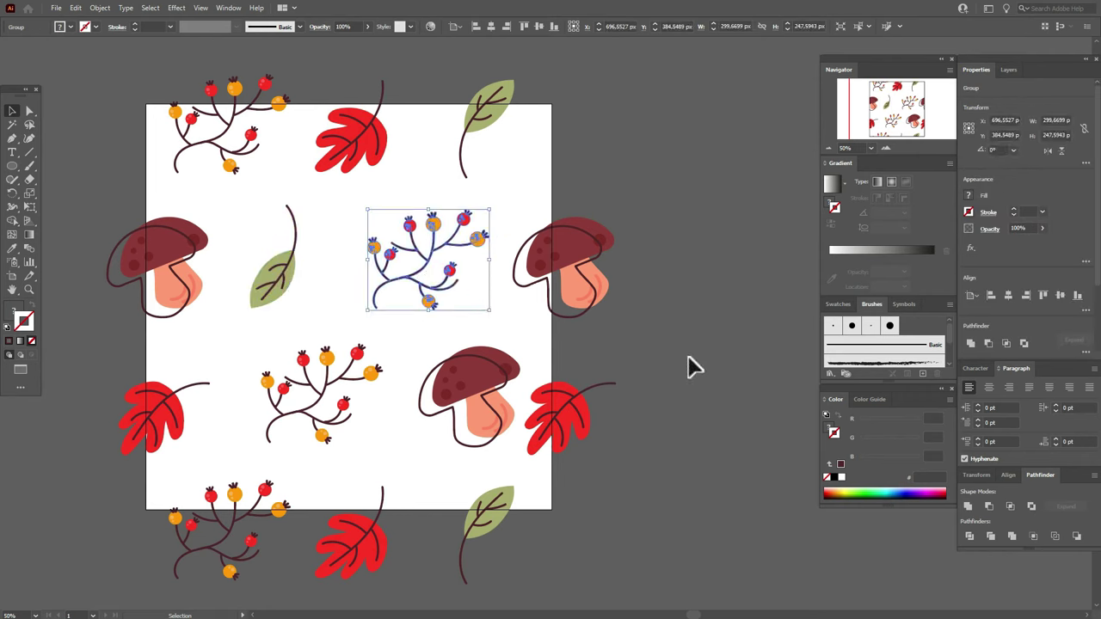
Shift the lower-row berry branch and mushroom left and raise the middle-row green leaf and berry branch slightly to even out the spacing.
{"action": "left_click_drag", "start_coordinate": [332, 413], "coordinate": [385, 416]}
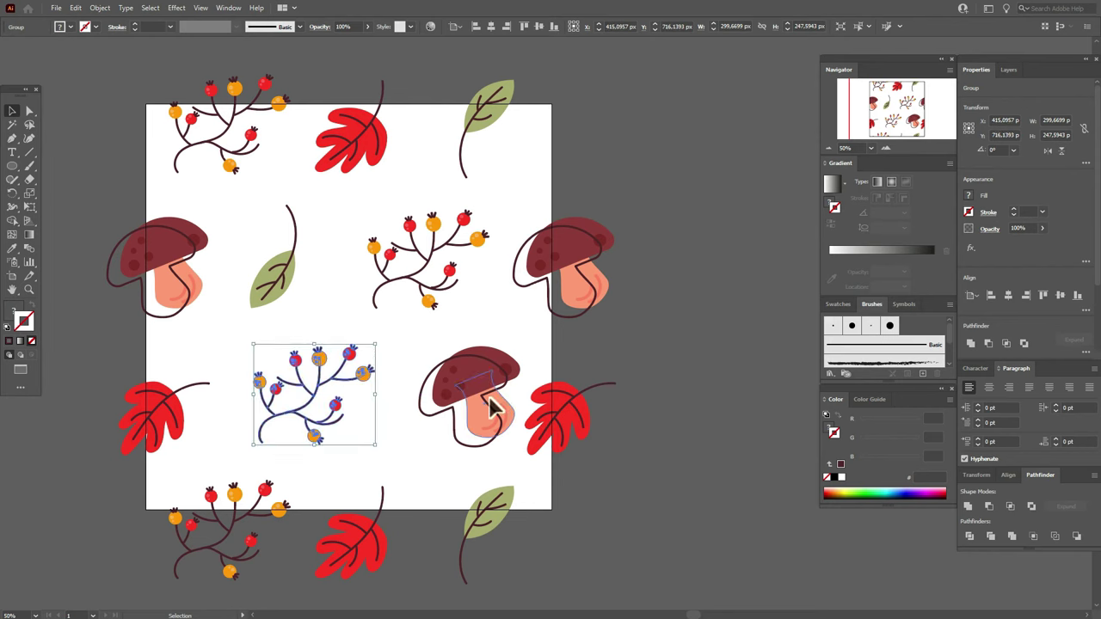
{"action": "left_click_drag", "start_coordinate": [493, 409], "coordinate": [478, 409]}
{"action": "left_click_drag", "start_coordinate": [512, 451], "coordinate": [506, 403]}
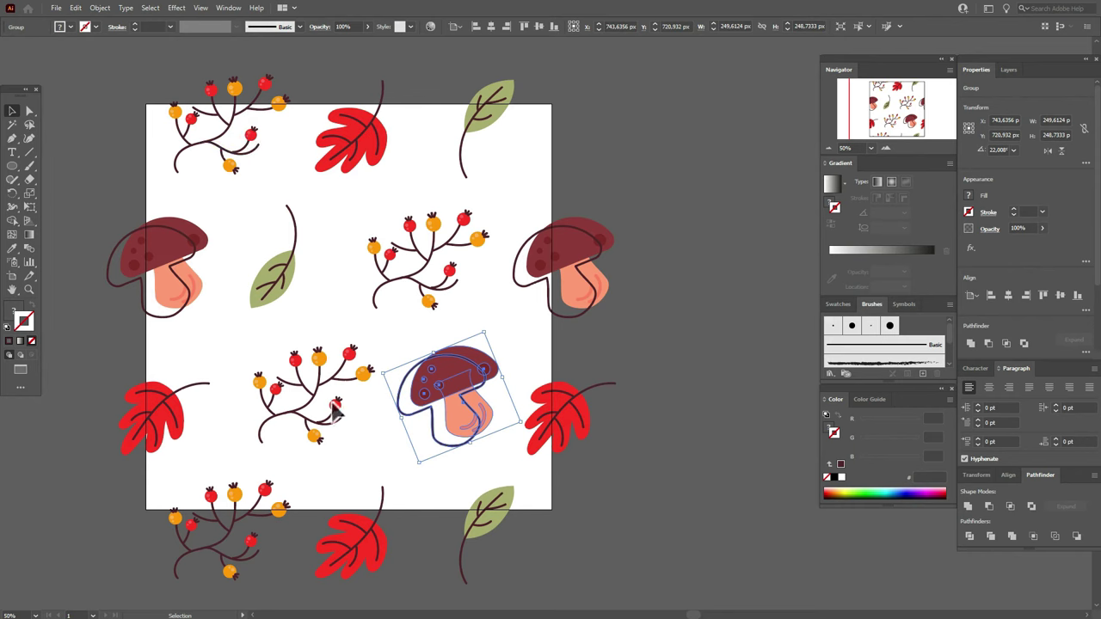
{"action": "left_click_drag", "start_coordinate": [316, 397], "coordinate": [306, 398]}
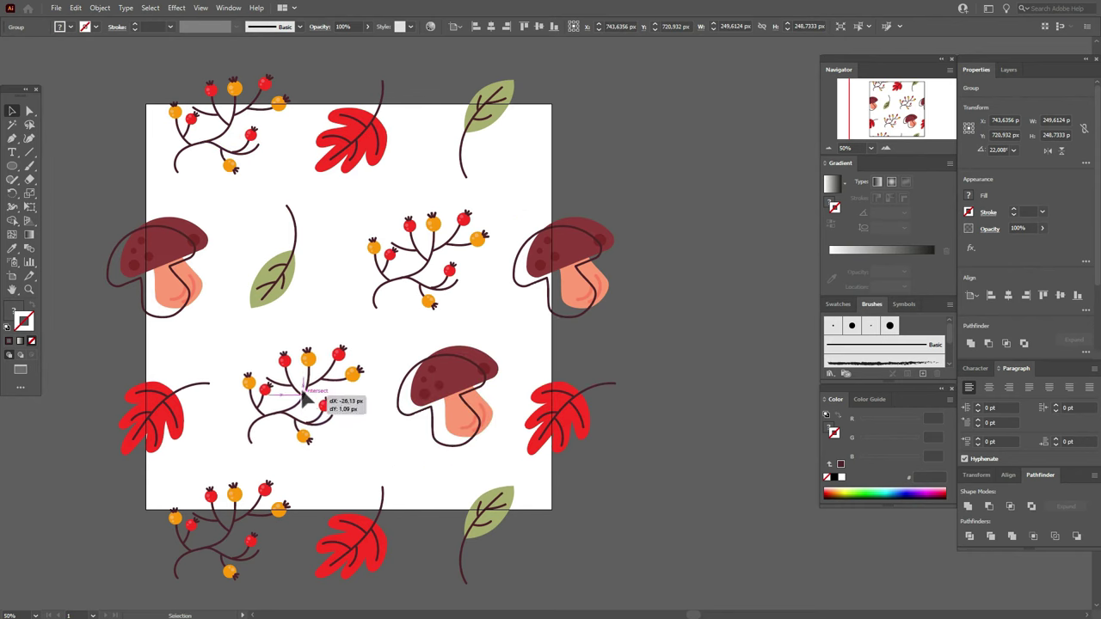
{"action": "left_click_drag", "start_coordinate": [293, 290], "coordinate": [297, 280]}
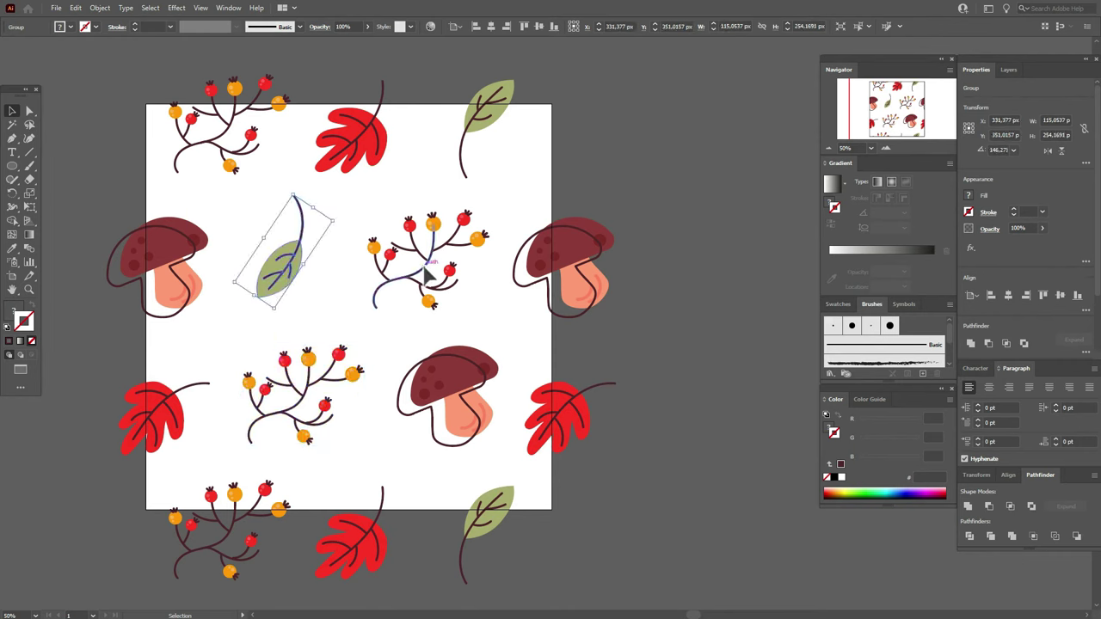
{"action": "left_click_drag", "start_coordinate": [413, 274], "coordinate": [413, 268]}
{"action": "left_click", "coordinate": [706, 328]}
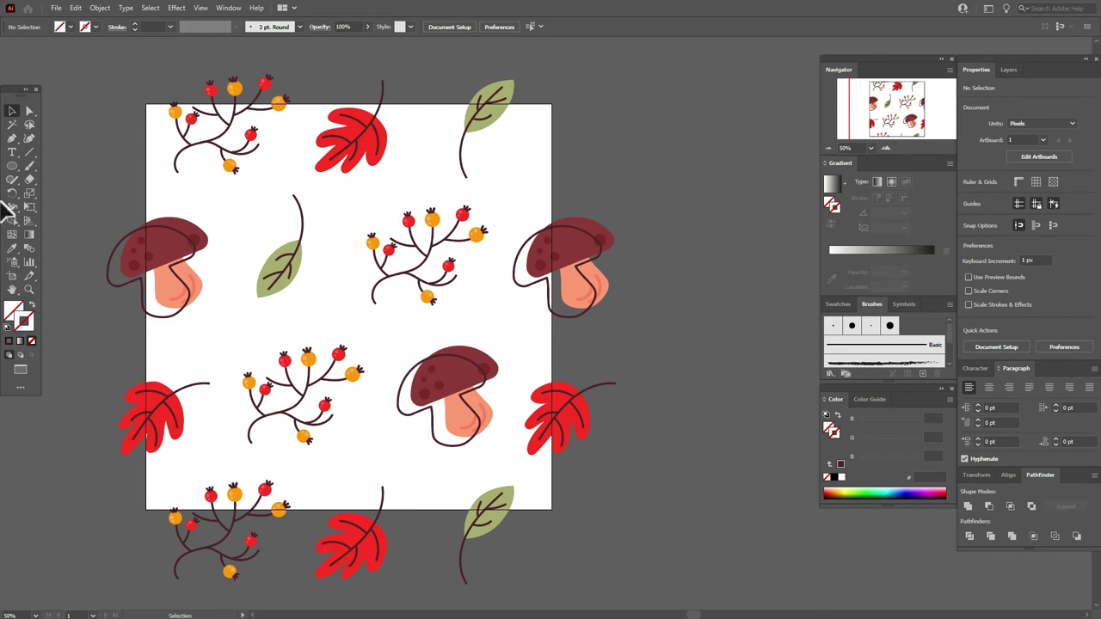
Create a rectangle 1000 px wide and 1000 px high beside the artboard.
{"action": "left_click", "coordinate": [12, 166]}
{"action": "left_click_drag", "start_coordinate": [12, 166], "coordinate": [43, 169]}
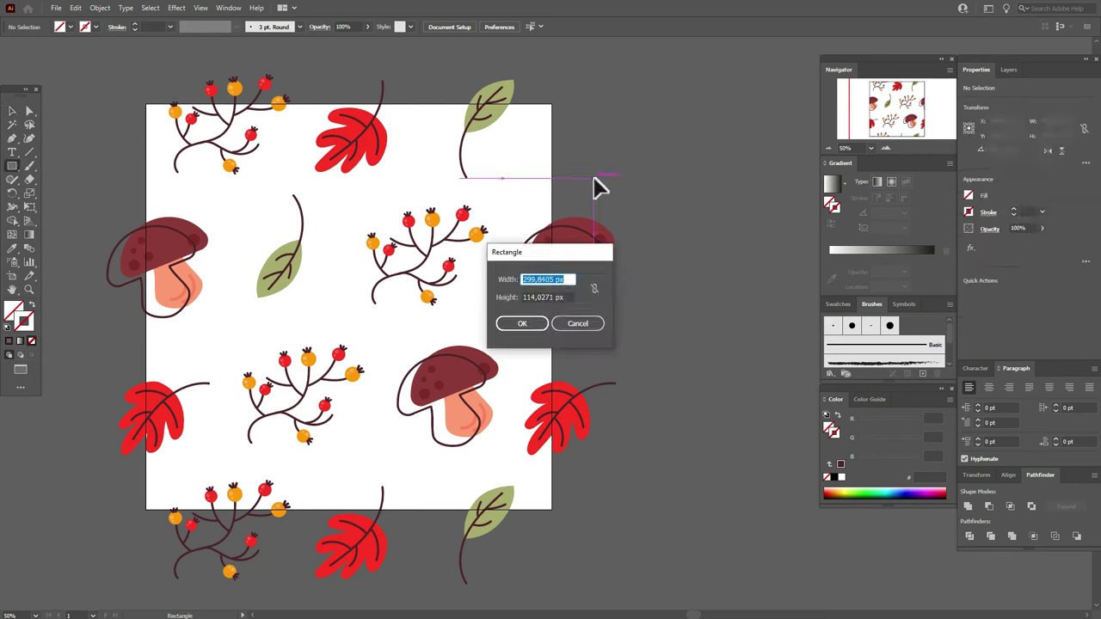
{"action": "type", "text": "1000"}
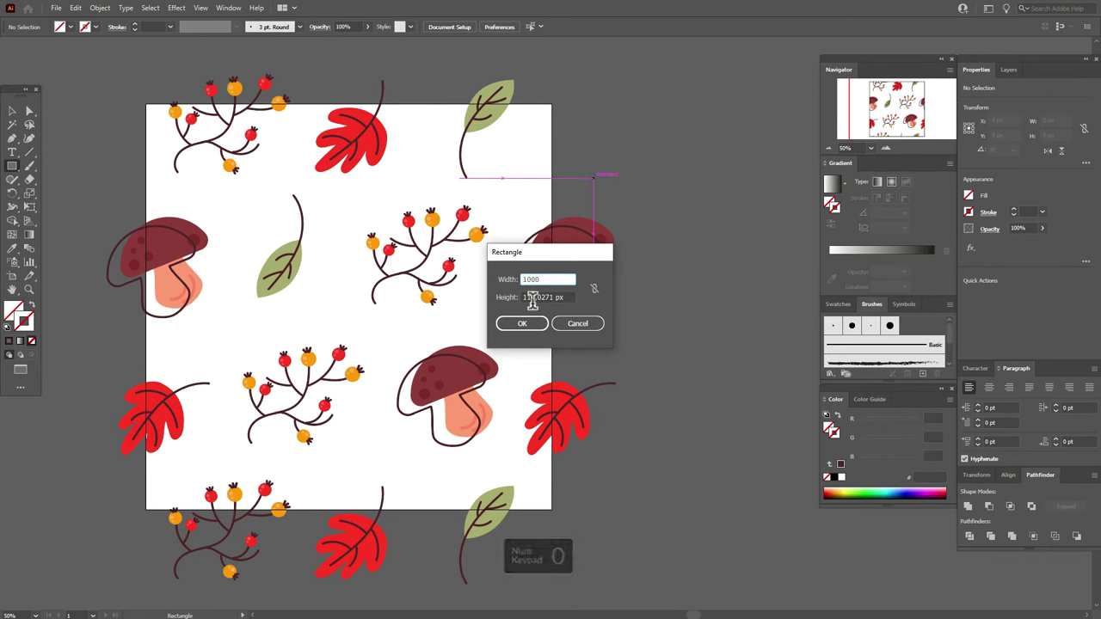
{"action": "left_click_drag", "start_coordinate": [573, 298], "coordinate": [520, 298]}
{"action": "type", "text": "1000"}
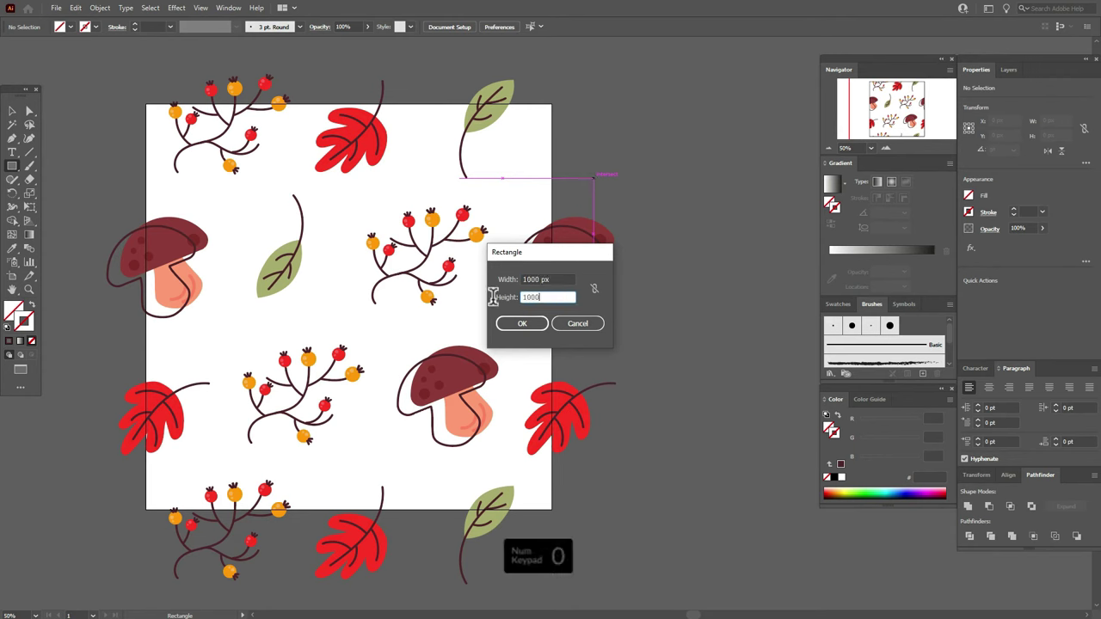
{"action": "left_click", "coordinate": [519, 323]}
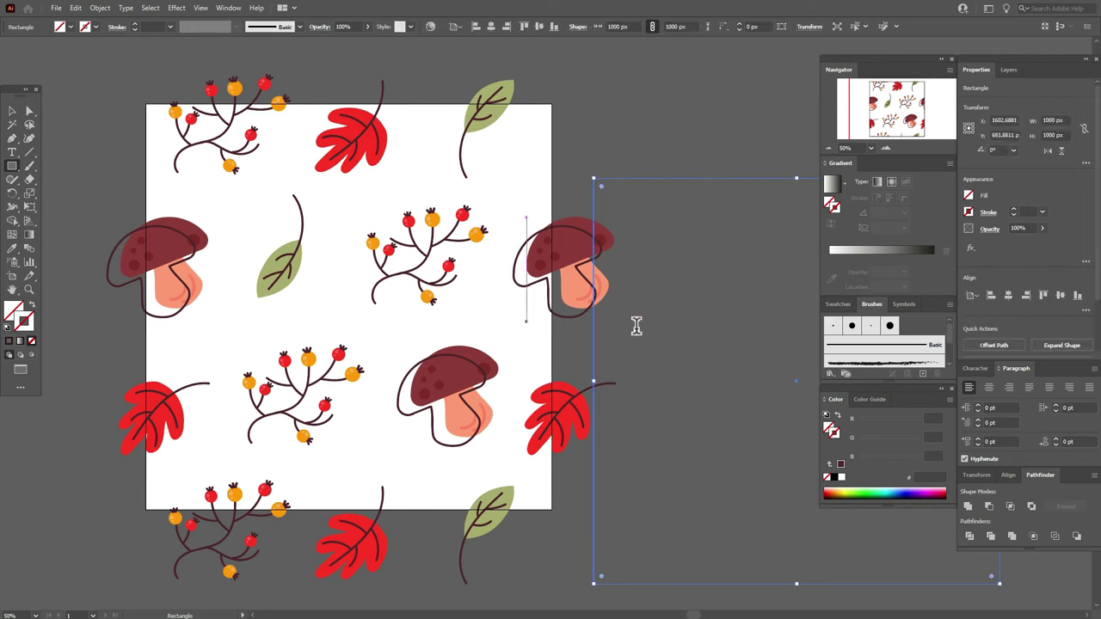
Fill the square with the pale cream swatch (#ffead6) and leave it without a stroke.
{"action": "left_click", "coordinate": [838, 304]}
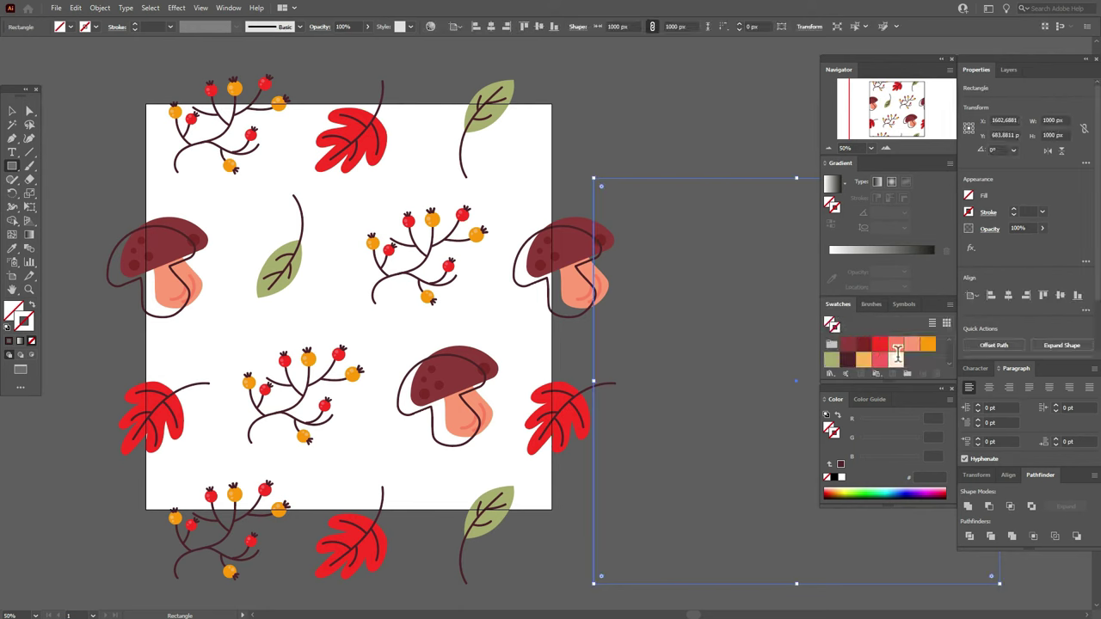
{"action": "left_click", "coordinate": [897, 361]}
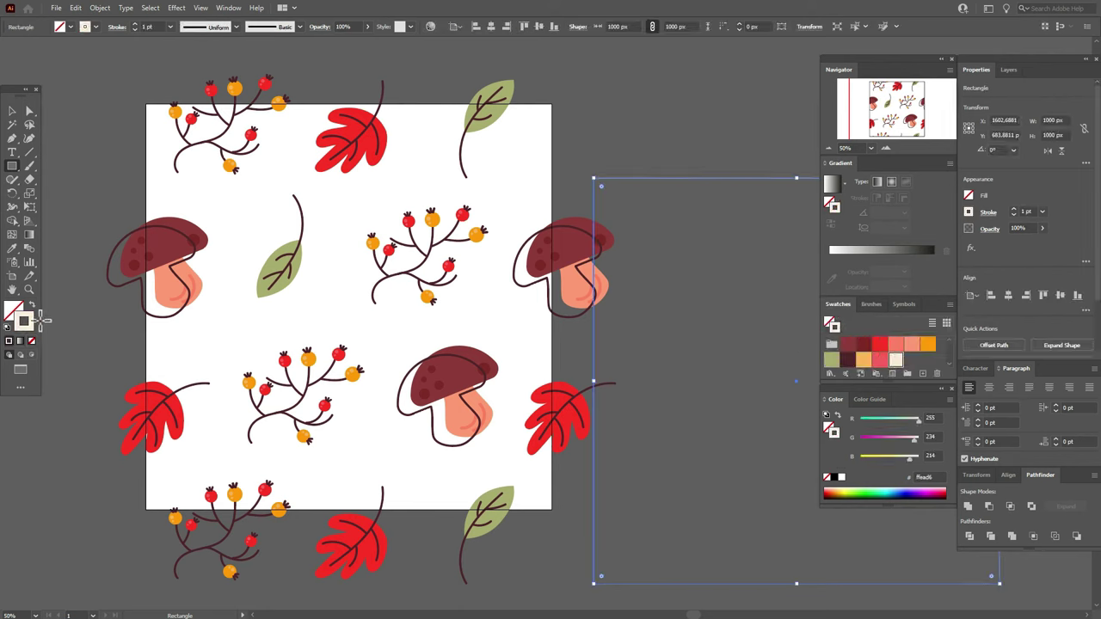
{"action": "left_click", "coordinate": [32, 307]}
Align the cream square to the artboard, centring it horizontally and vertically.
{"action": "left_click", "coordinate": [13, 111]}
{"action": "left_click_drag", "start_coordinate": [761, 315], "coordinate": [643, 321]}
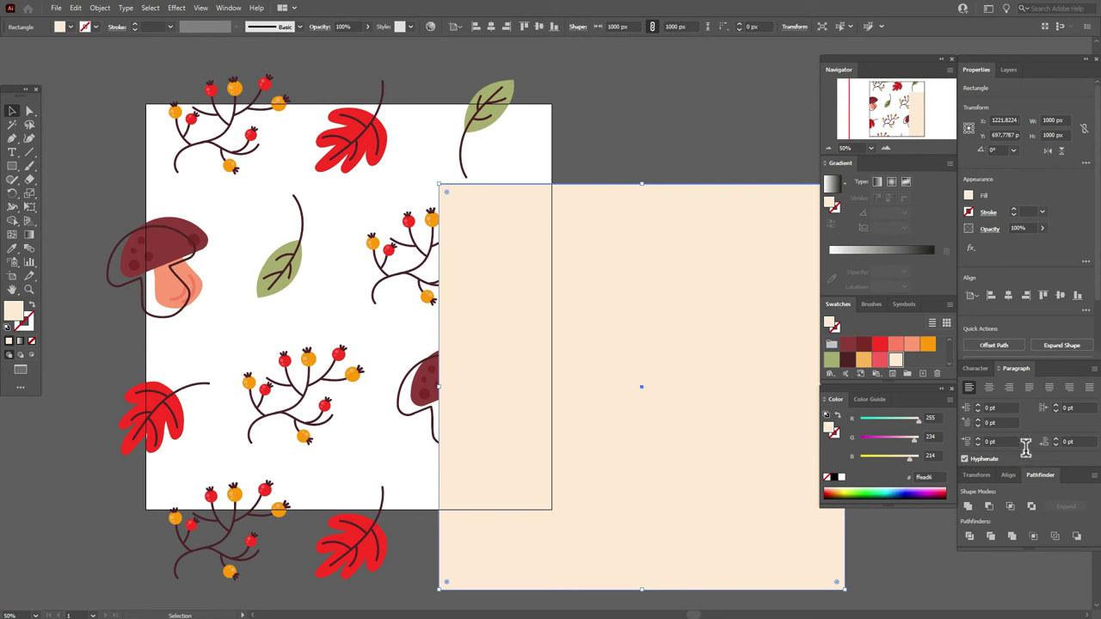
{"action": "left_click", "coordinate": [1010, 476]}
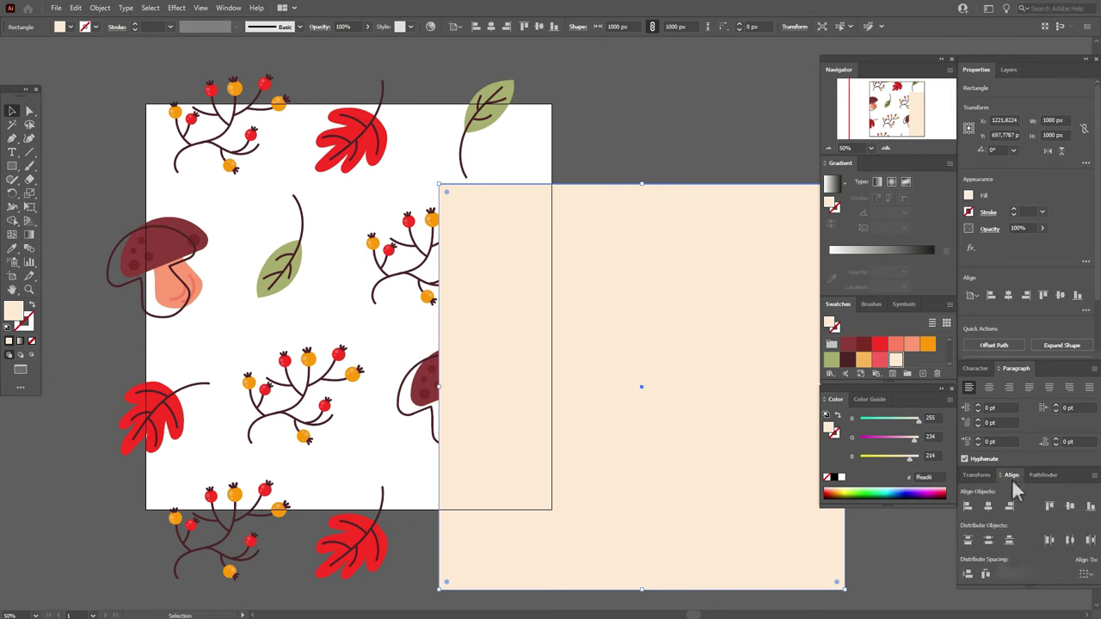
{"action": "left_click", "coordinate": [1084, 573]}
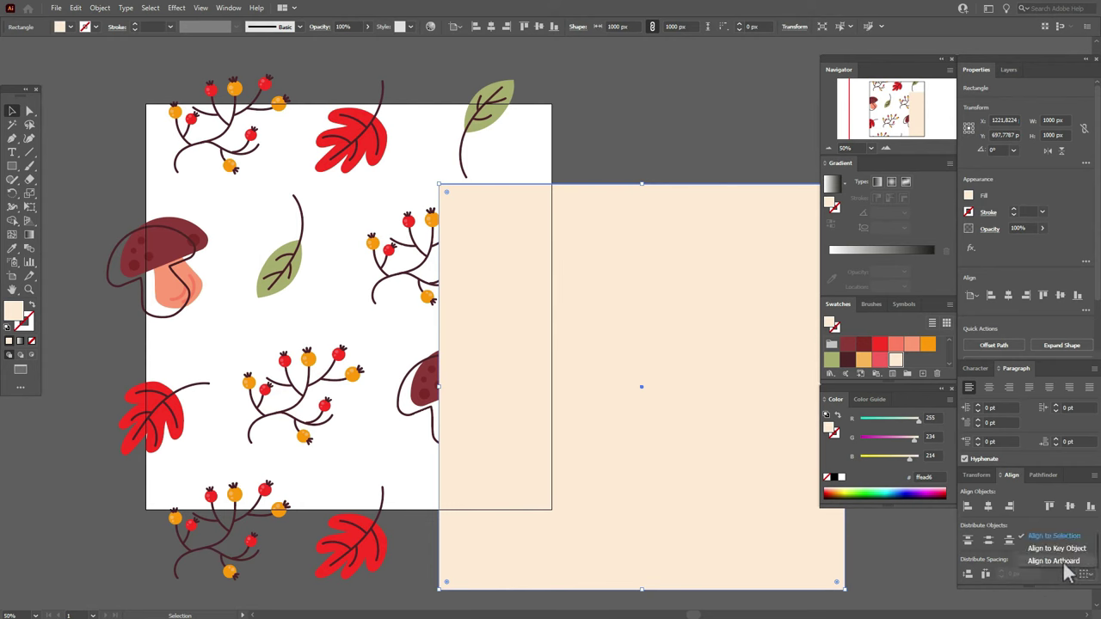
{"action": "left_click", "coordinate": [1064, 562]}
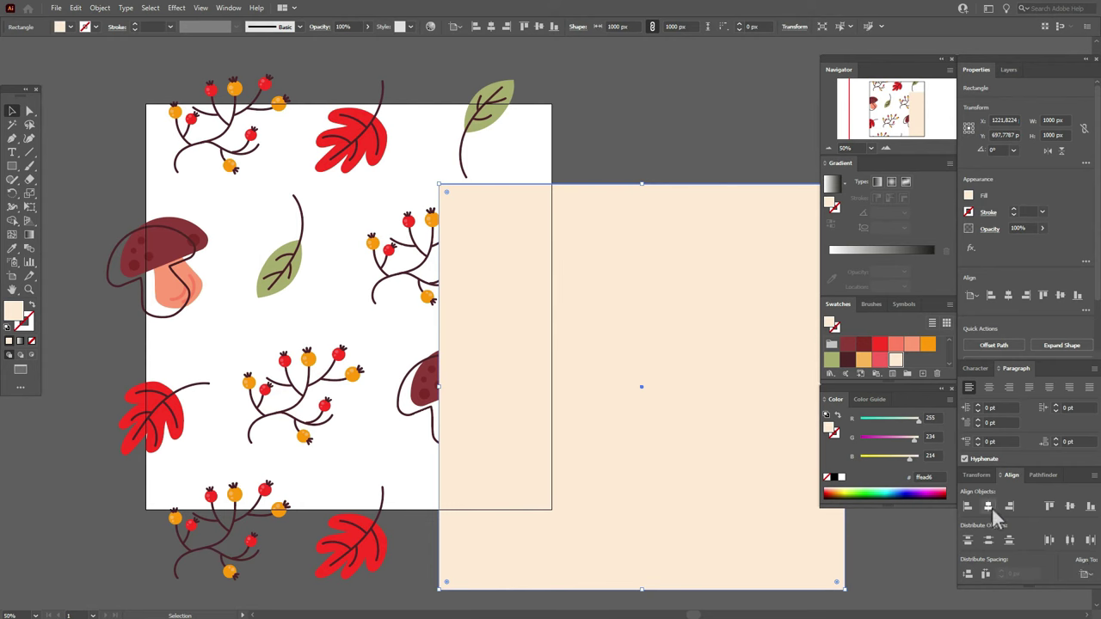
{"action": "left_click", "coordinate": [991, 508]}
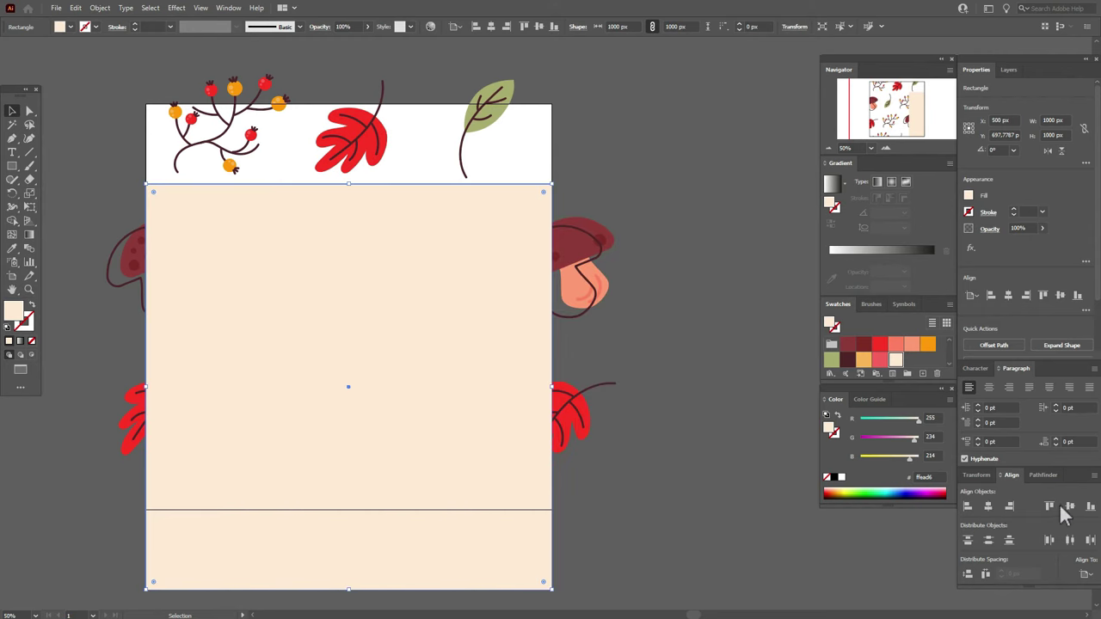
{"action": "left_click", "coordinate": [1071, 508]}
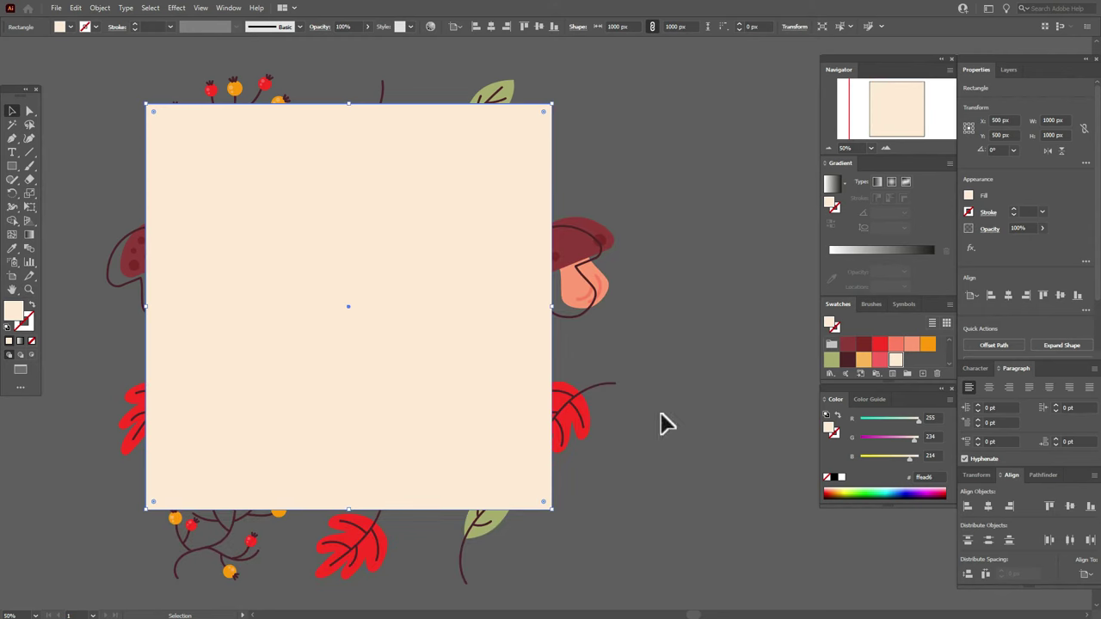
Send the cream square to the back, behind all leaves, branches and mushrooms, and clear the selection.
{"action": "right_click", "coordinate": [300, 298]}
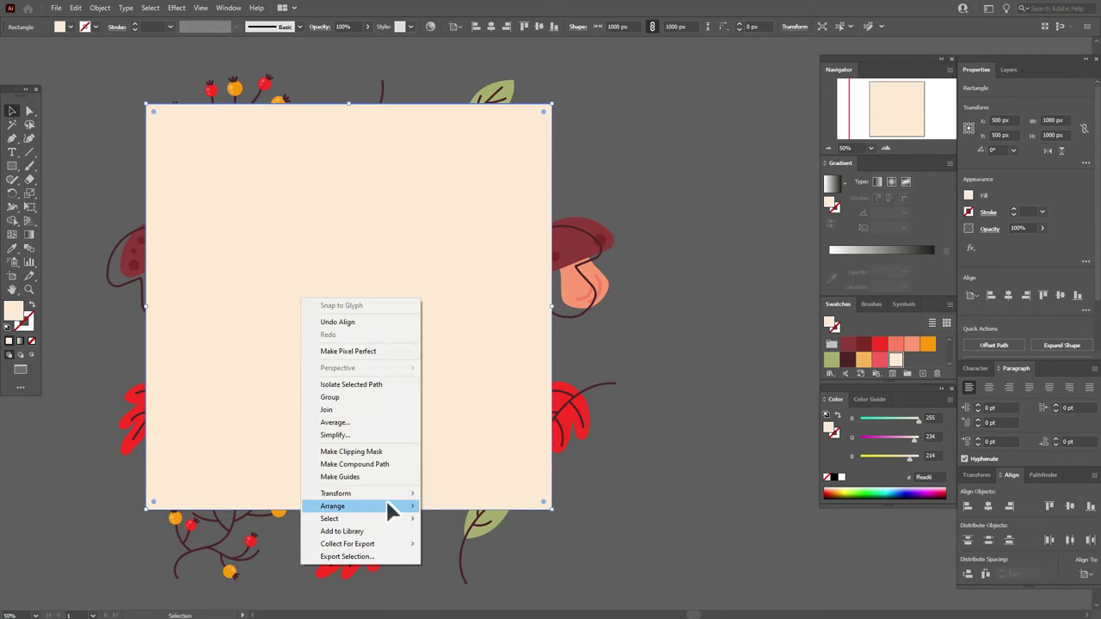
{"action": "mouse_move", "coordinate": [388, 507]}
{"action": "left_click", "coordinate": [457, 544]}
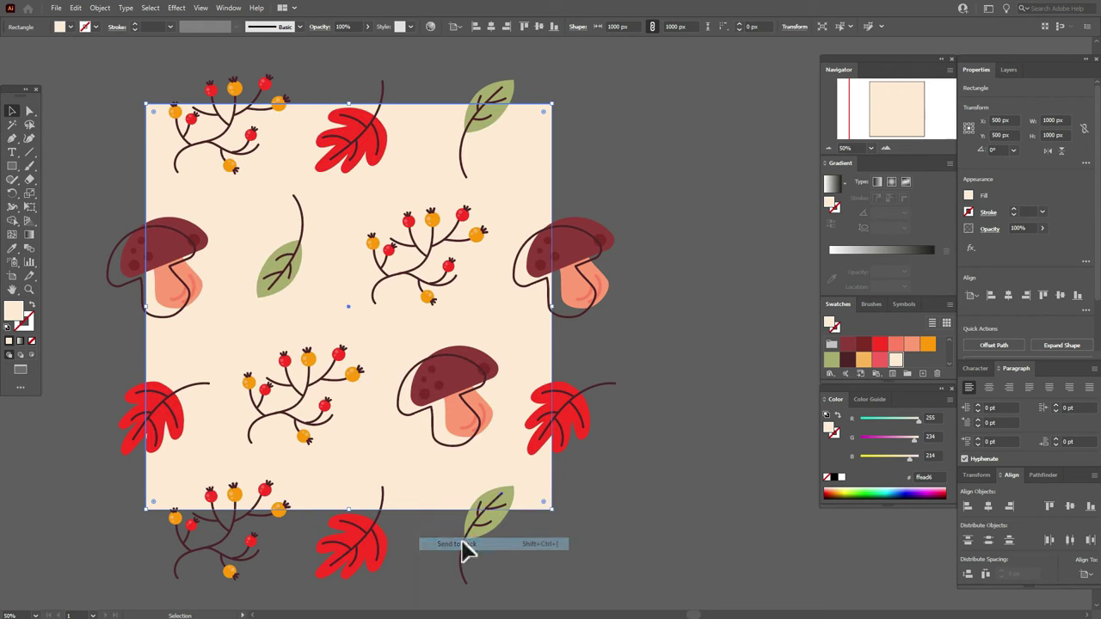
{"action": "left_click", "coordinate": [633, 388]}
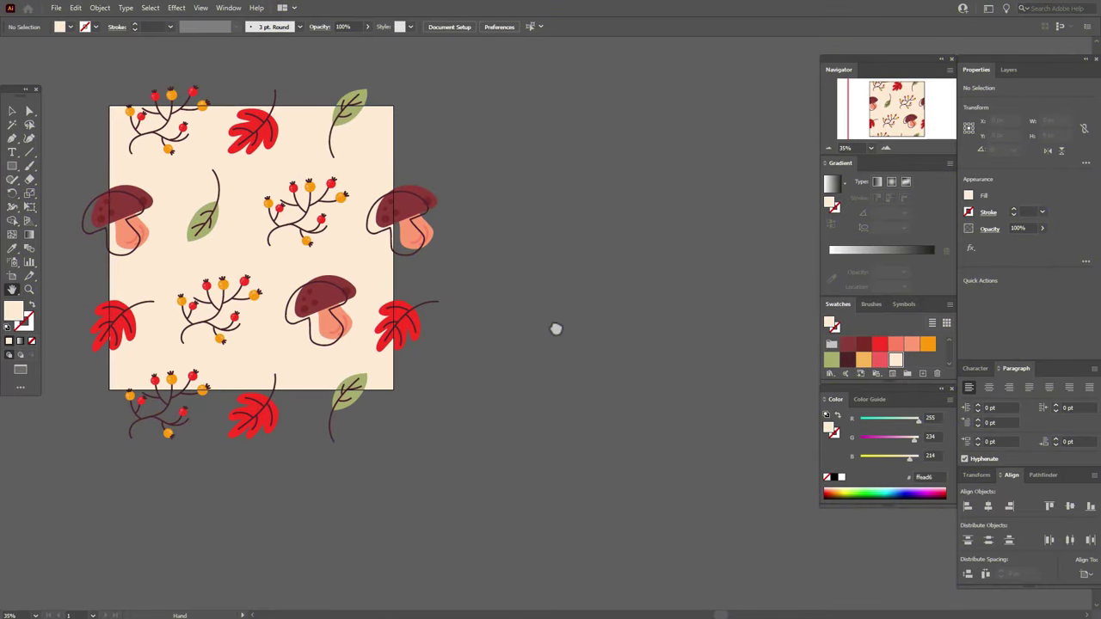
Duplicate the cream background square in place and bring the copy to the front of all artwork.
{"action": "left_click", "coordinate": [12, 110]}
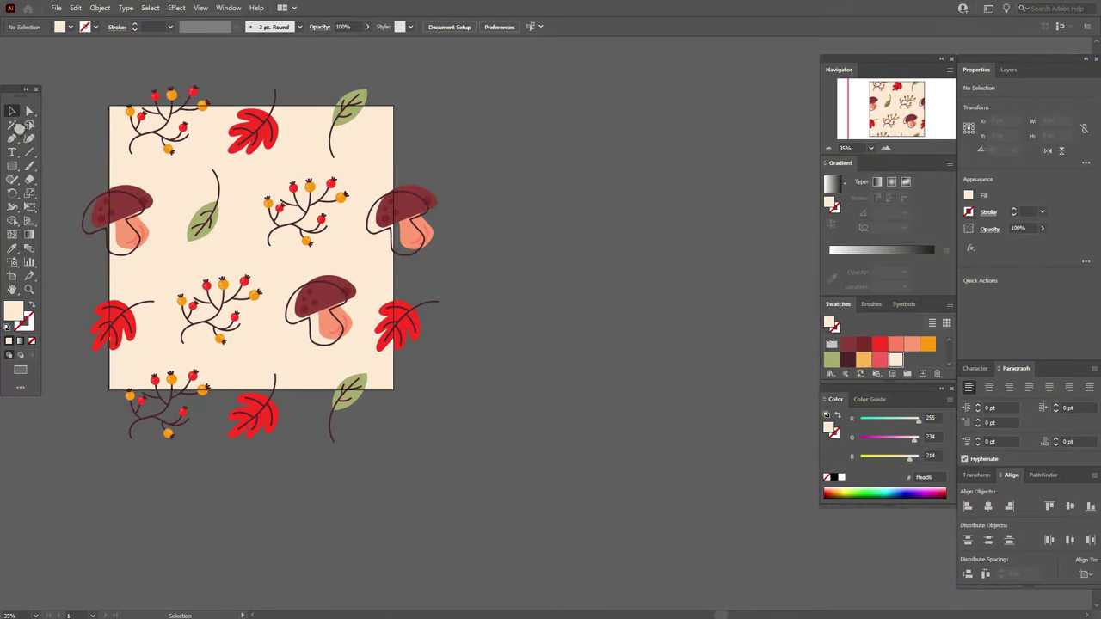
{"action": "left_click", "coordinate": [359, 194]}
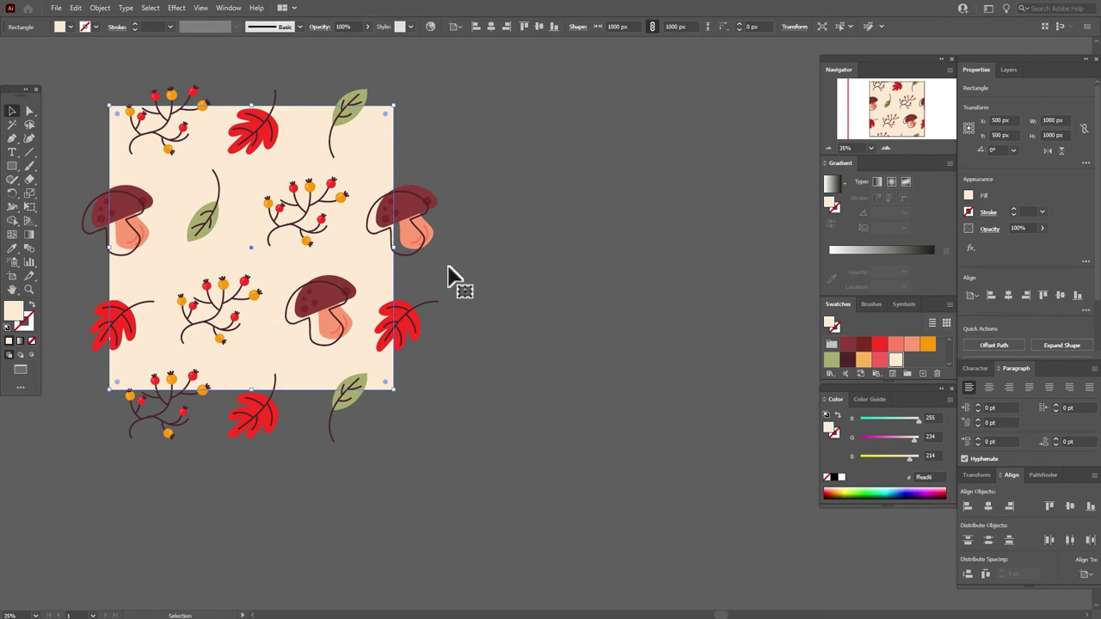
{"action": "key", "text": "ctrl+c"}
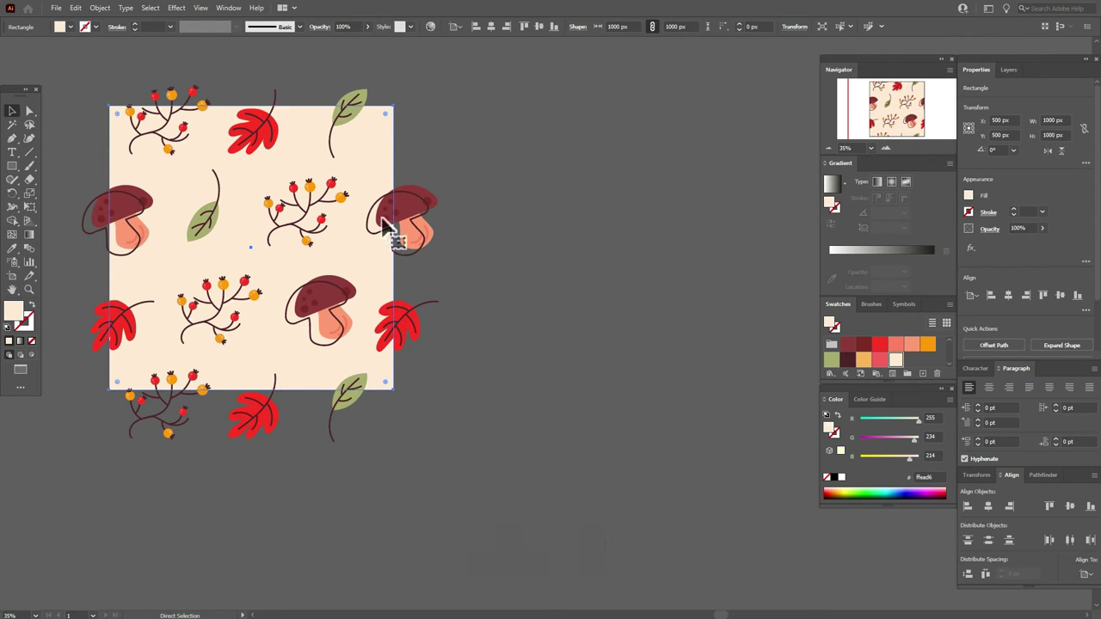
{"action": "right_click", "coordinate": [346, 230]}
{"action": "mouse_move", "coordinate": [455, 438]}
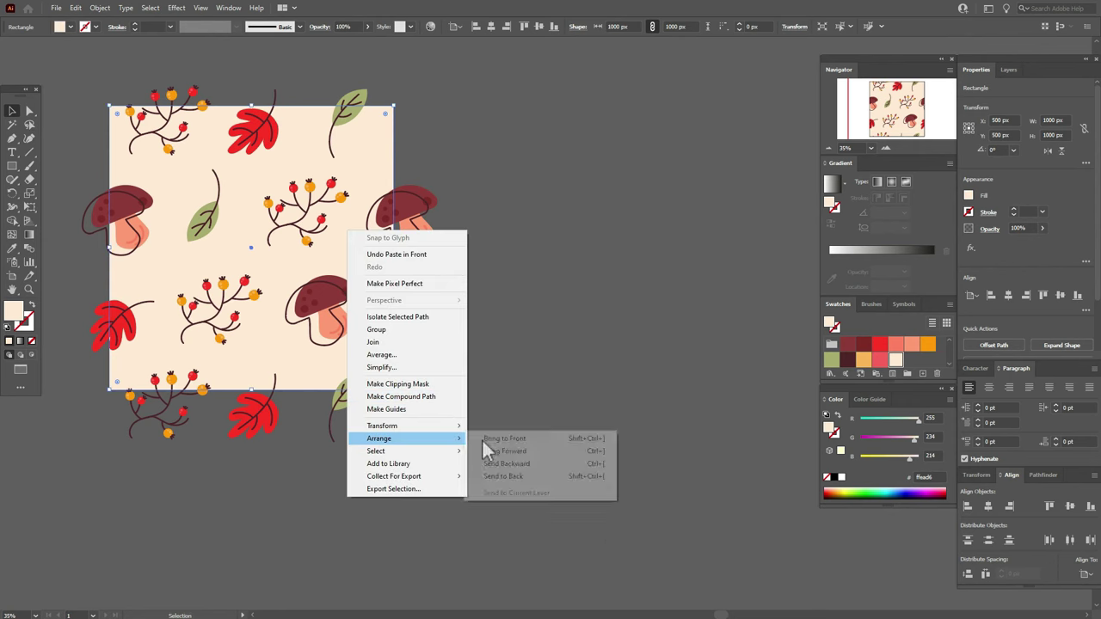
{"action": "left_click", "coordinate": [504, 439]}
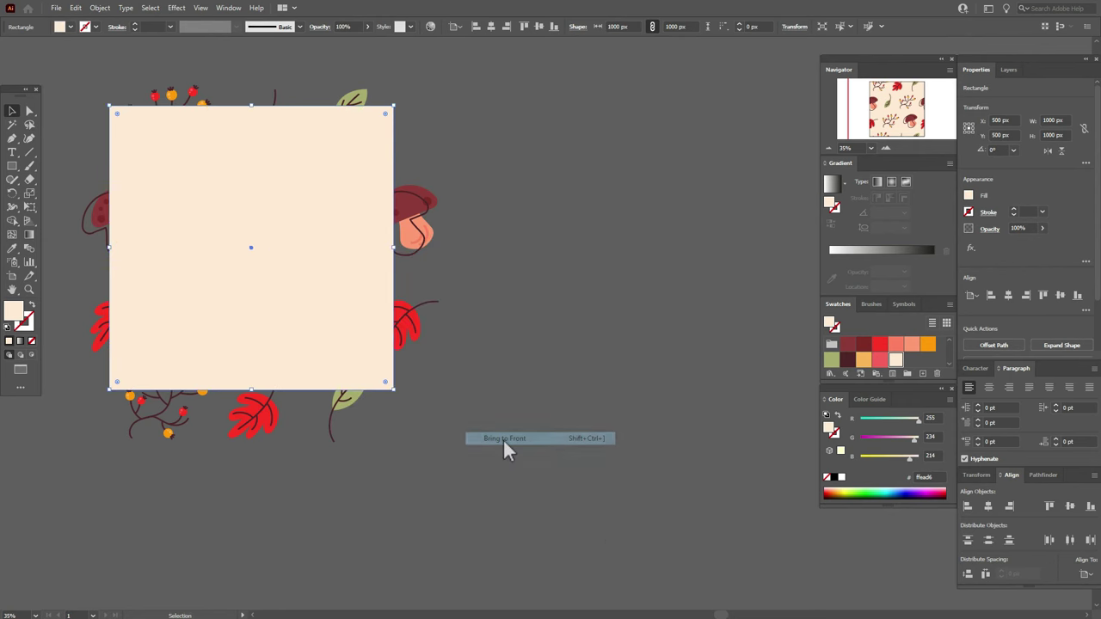
Crop all the artwork to the front square with the Pathfinder Crop operation and clear the selection.
{"action": "key", "text": "ctrl"}
{"action": "key", "text": "ctrl+a"}
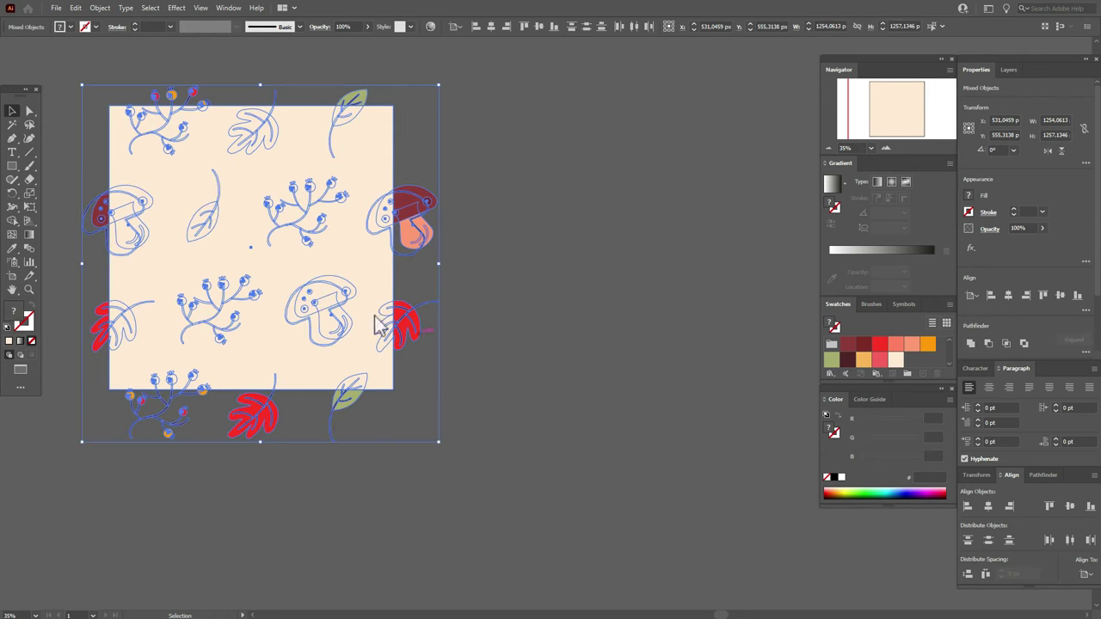
{"action": "left_click", "coordinate": [1040, 475]}
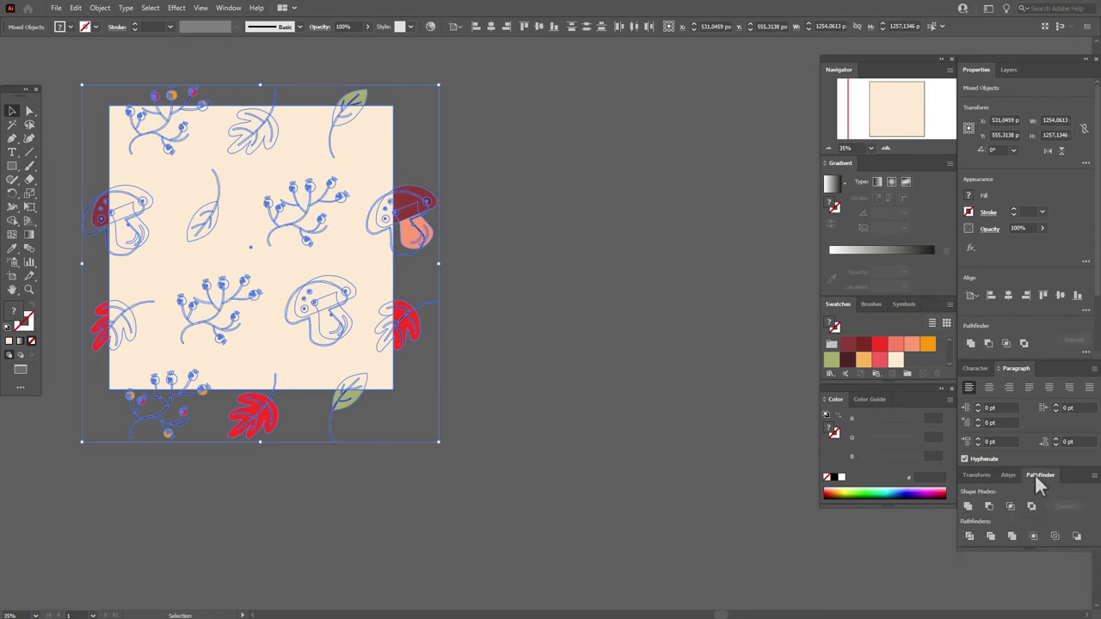
{"action": "left_click", "coordinate": [1033, 536]}
{"action": "left_click", "coordinate": [484, 308]}
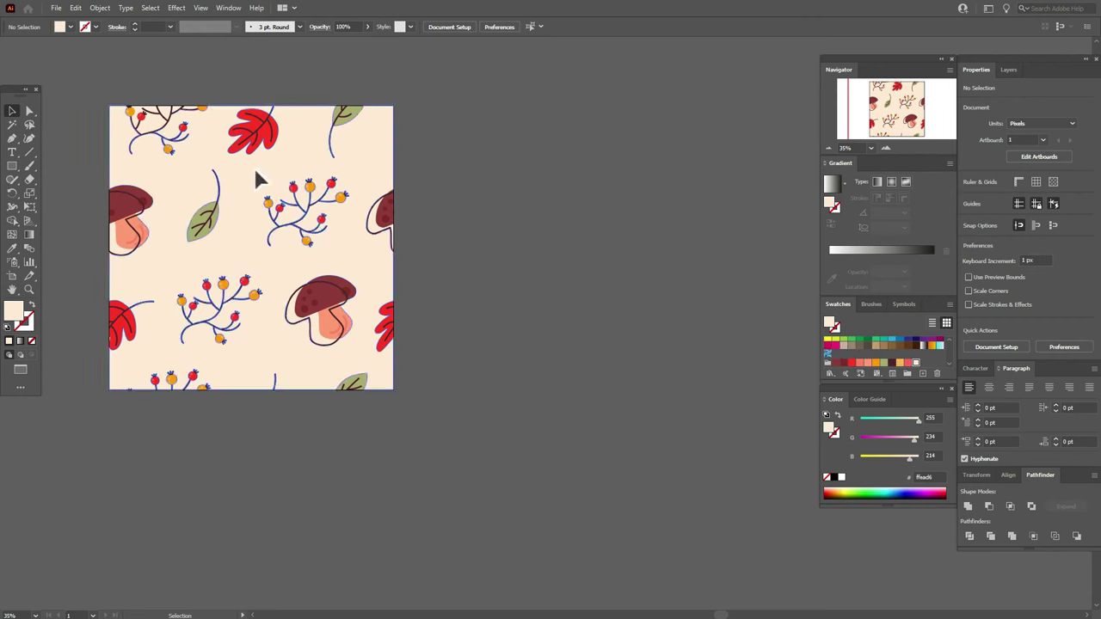
Save the cropped tile as a pattern swatch and make that pattern the current fill.
{"action": "left_click_drag", "start_coordinate": [256, 173], "coordinate": [828, 356]}
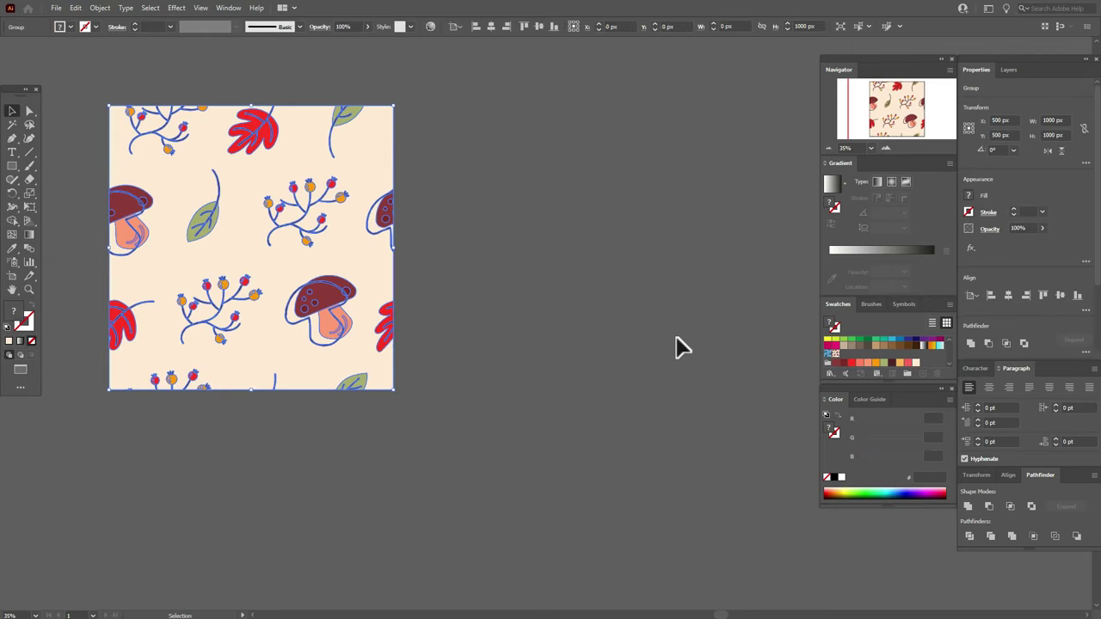
{"action": "key", "text": "ctrl+shift+a"}
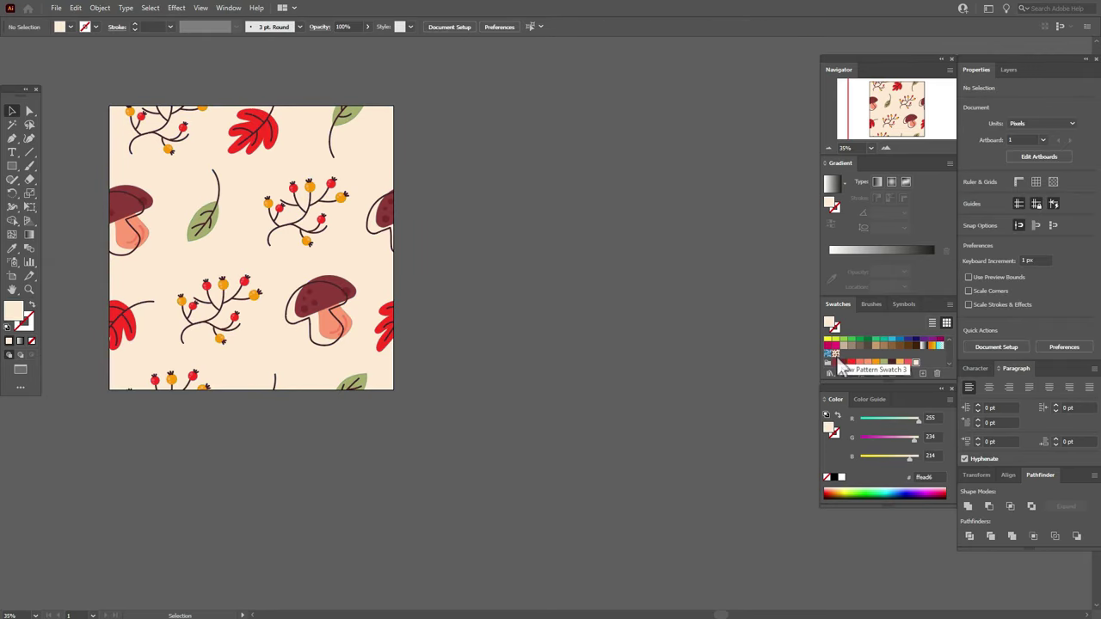
{"action": "left_click", "coordinate": [842, 361]}
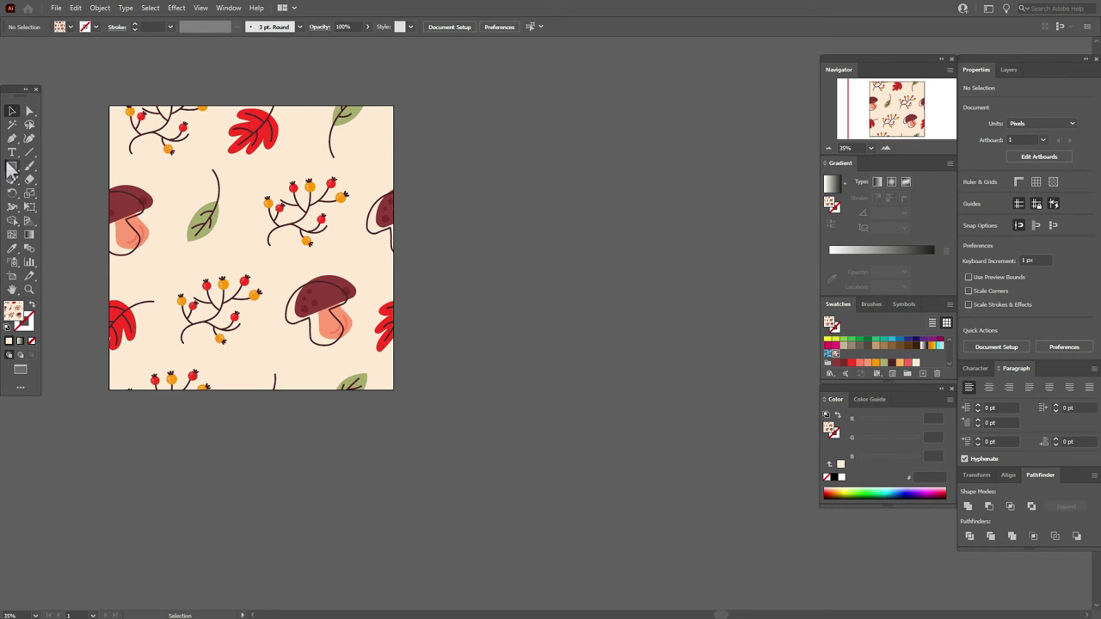
Create a 1000 × 1000 px rectangle filled with the pattern and place it beside the original tile, level with its top edge.
{"action": "left_click", "coordinate": [12, 166]}
{"action": "left_click", "coordinate": [492, 169]}
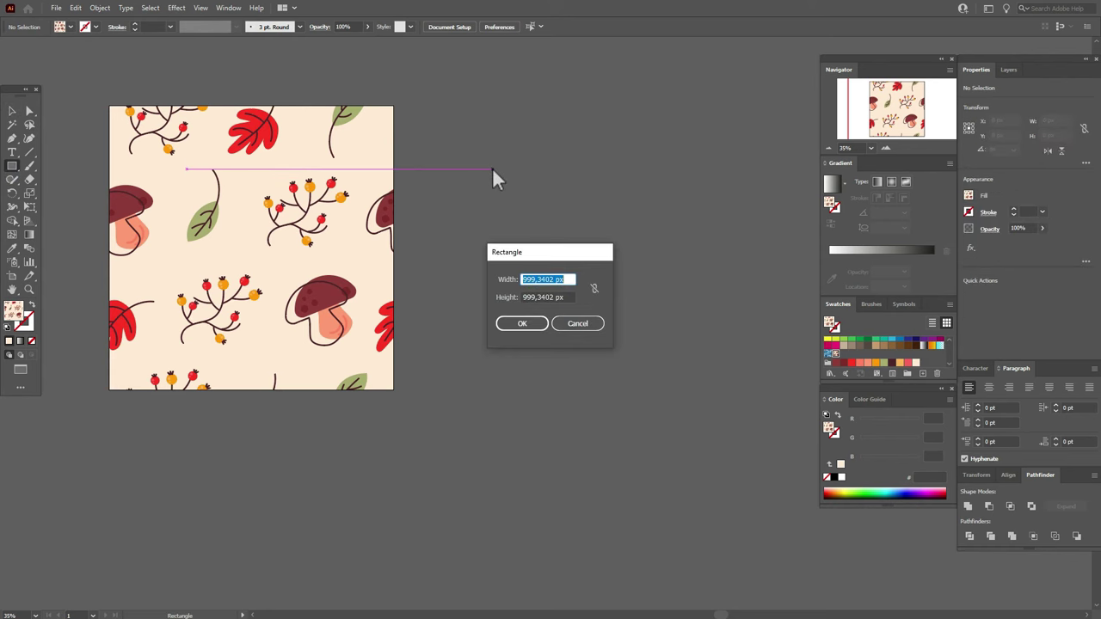
{"action": "type", "text": "1000"}
{"action": "key", "text": "Tab"}
{"action": "type", "text": "1000"}
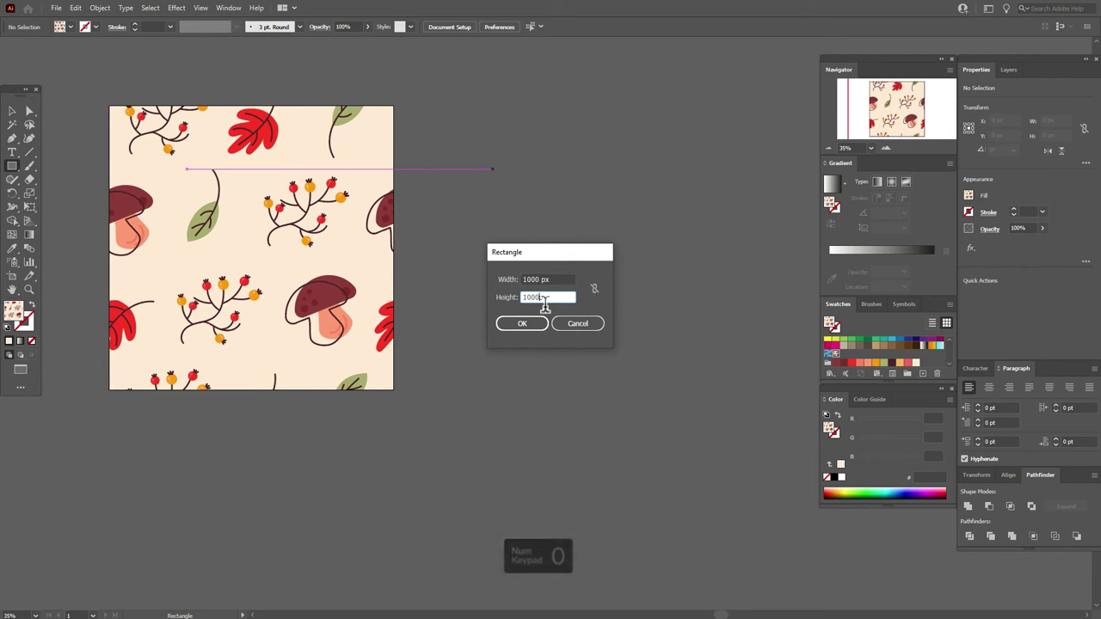
{"action": "left_click", "coordinate": [533, 323]}
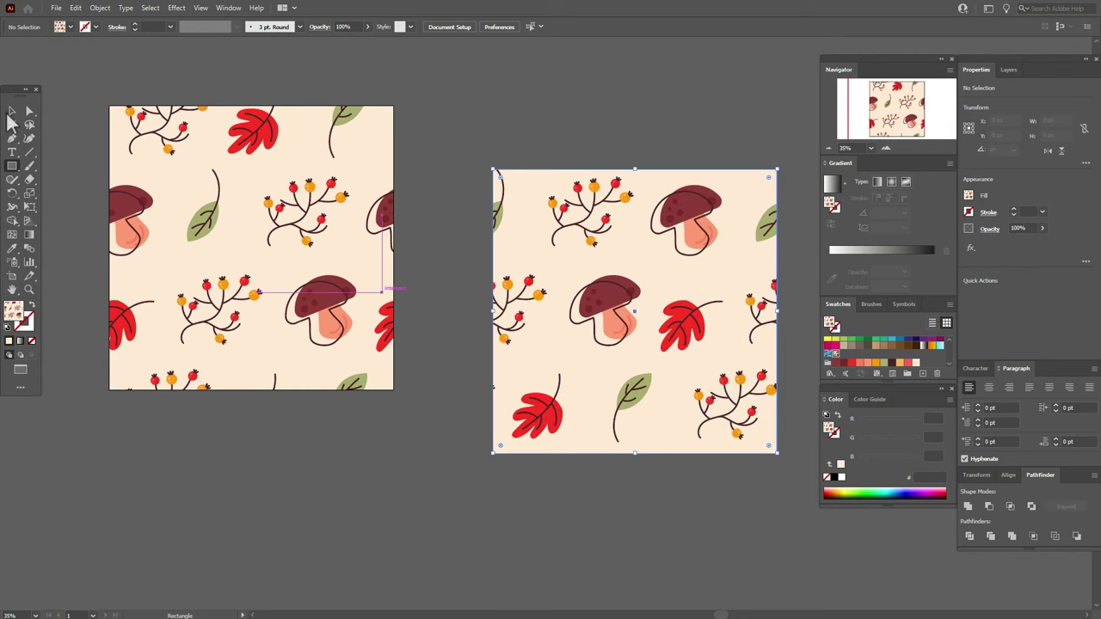
{"action": "left_click", "coordinate": [13, 112]}
{"action": "left_click_drag", "start_coordinate": [560, 239], "coordinate": [482, 175]}
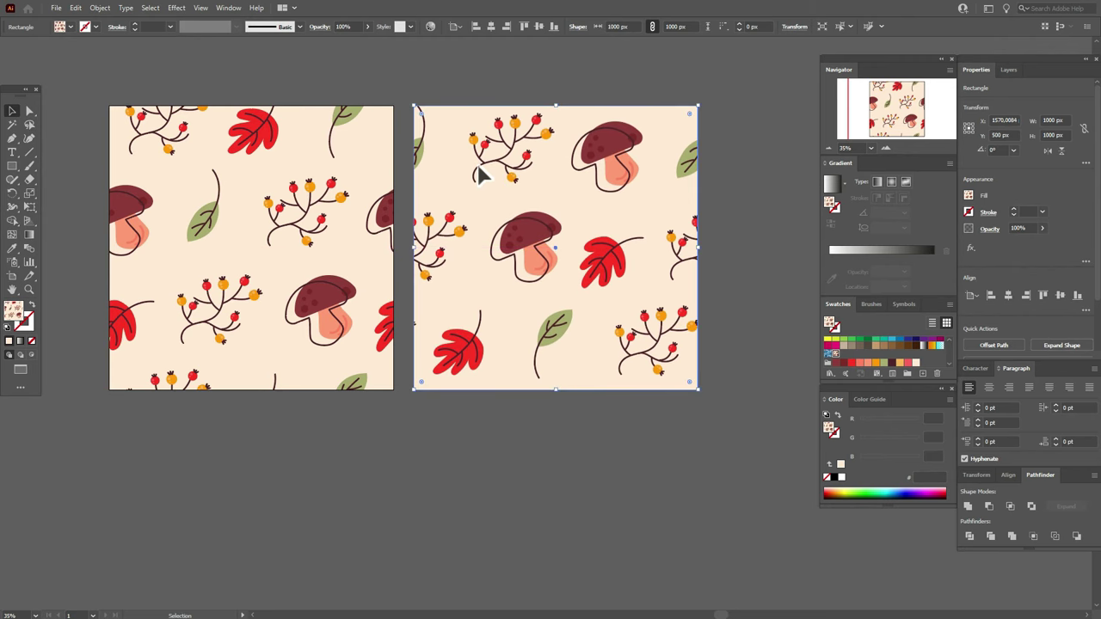
Duplicate the pattern-filled square directly below itself, then copy both squares alongside to form a seamless two-by-two block.
{"action": "left_click_drag", "start_coordinate": [585, 179], "coordinate": [585, 465]}
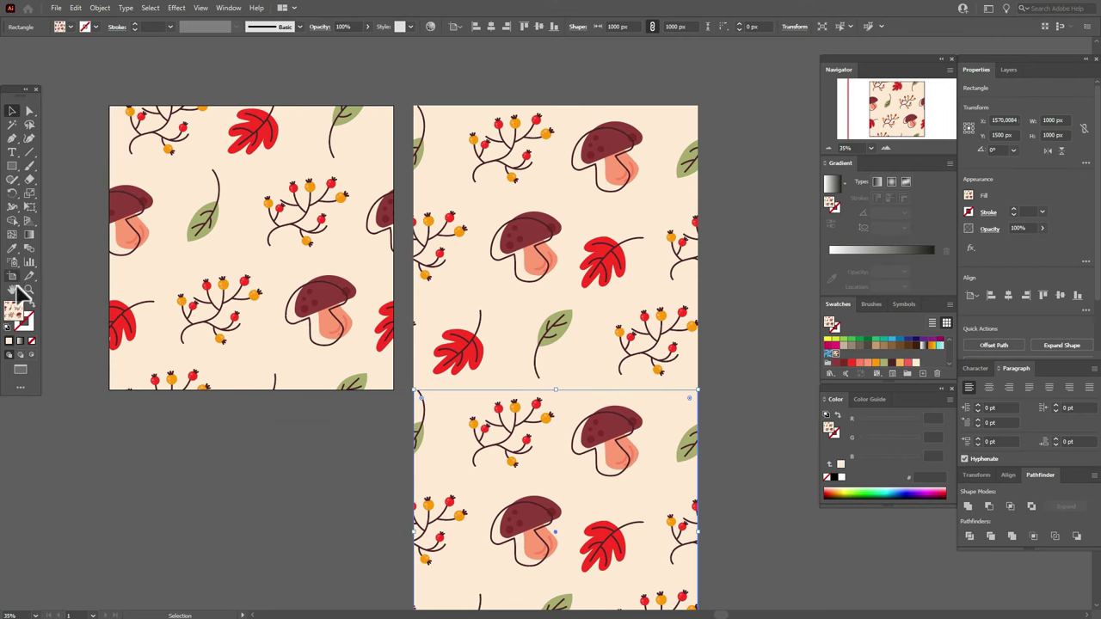
{"action": "left_click", "coordinate": [12, 289]}
{"action": "left_click_drag", "start_coordinate": [683, 430], "coordinate": [359, 409]}
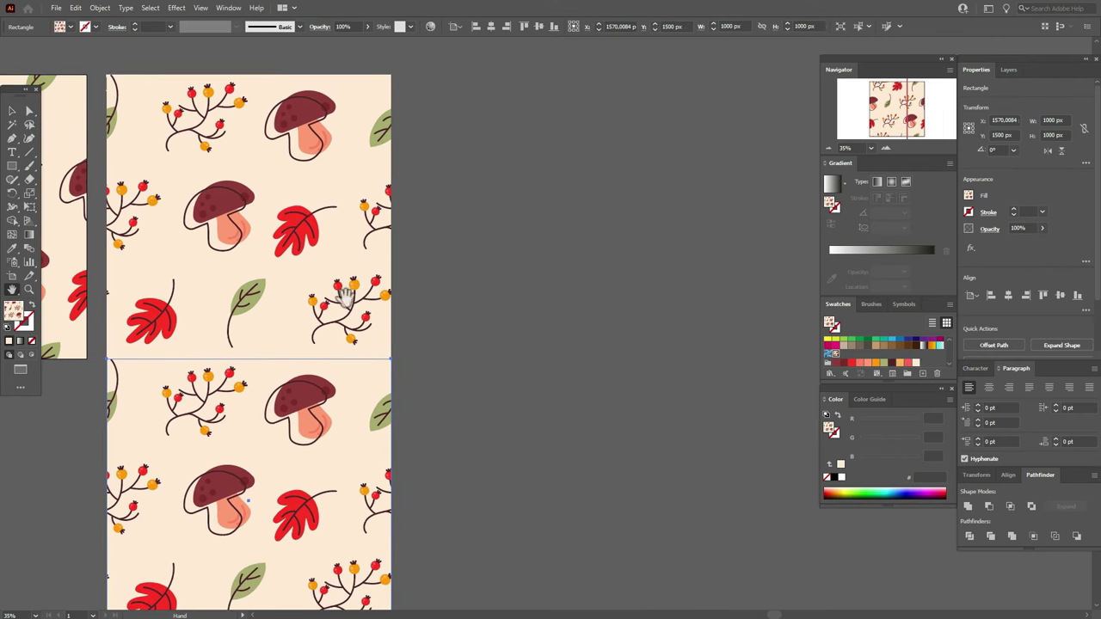
{"action": "left_click", "coordinate": [14, 111]}
{"action": "left_click", "coordinate": [334, 316], "text": "shift"}
{"action": "left_click_drag", "start_coordinate": [315, 313], "coordinate": [602, 315]}
{"action": "left_click", "coordinate": [728, 319]}
{"action": "key", "text": "h"}
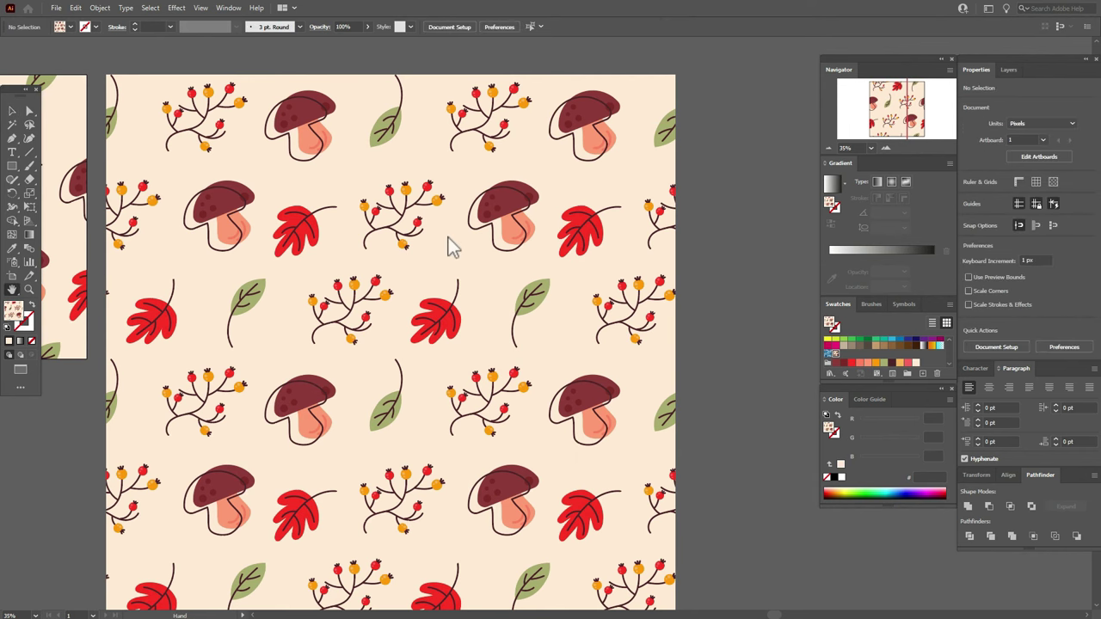
{"action": "left_click_drag", "start_coordinate": [454, 246], "coordinate": [442, 354]}
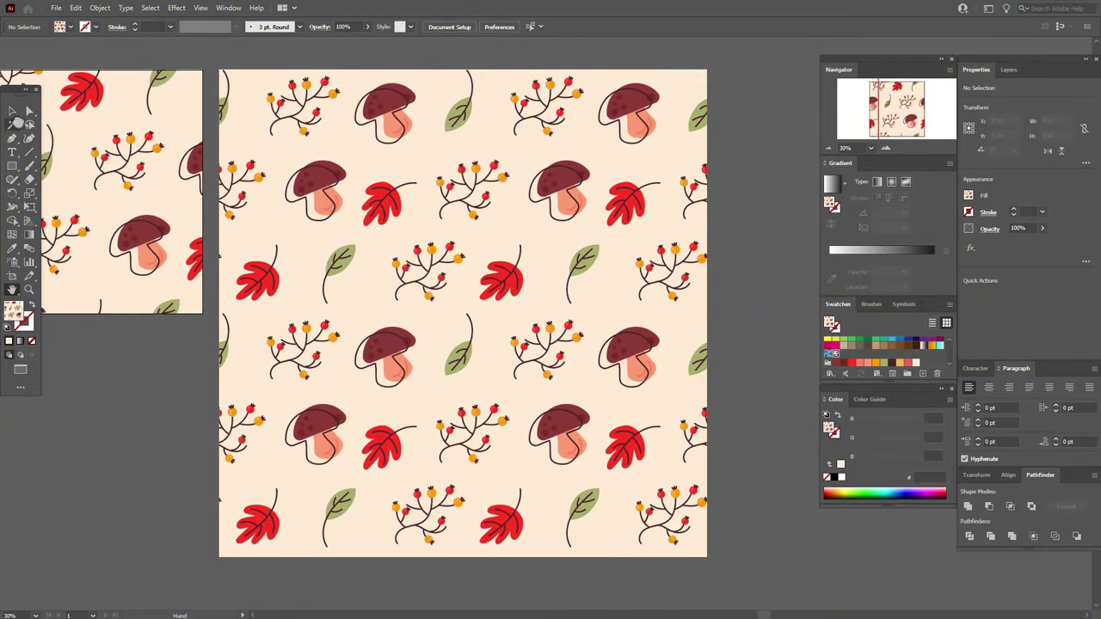
Set a uniform 60% scale for all four squares that transforms only their patterns and not the objects.
{"action": "left_click", "coordinate": [12, 111]}
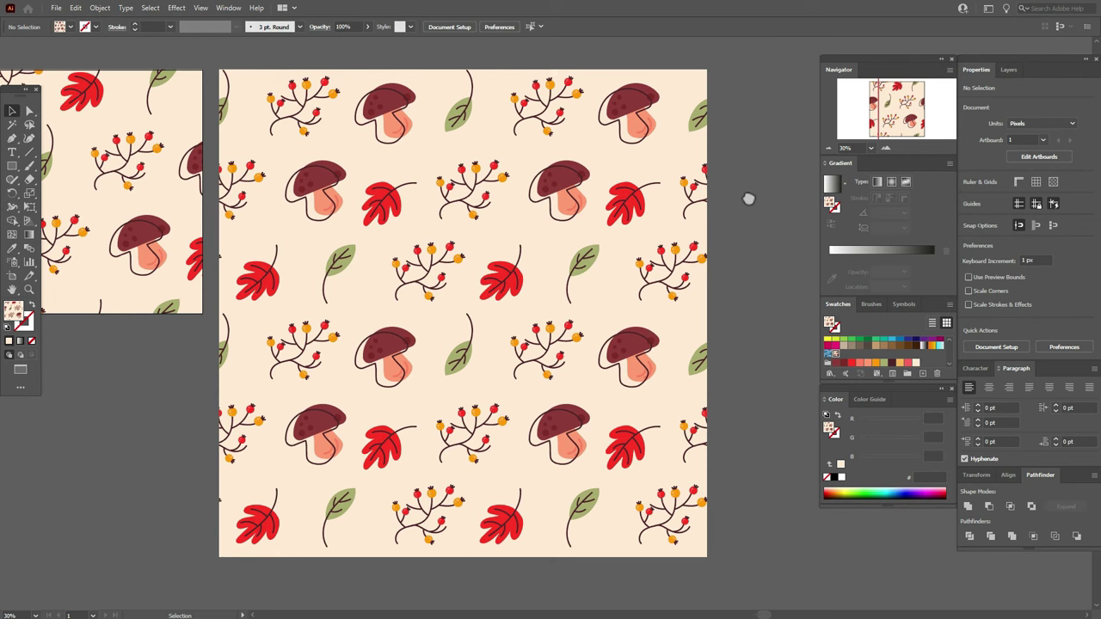
{"action": "left_click_drag", "start_coordinate": [732, 96], "coordinate": [291, 547]}
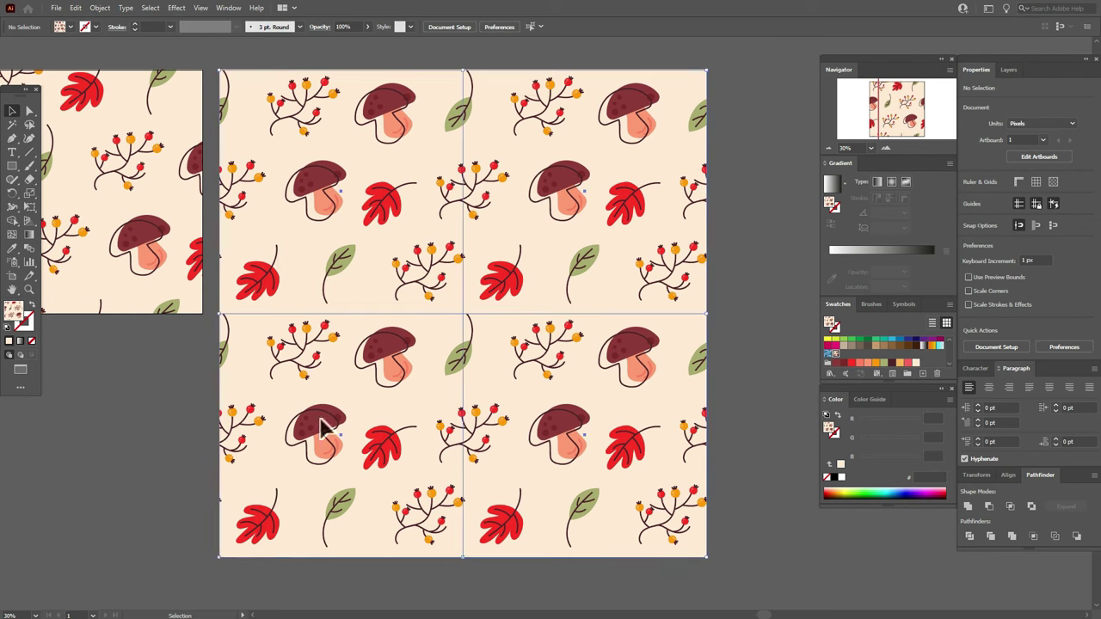
{"action": "right_click", "coordinate": [542, 286]}
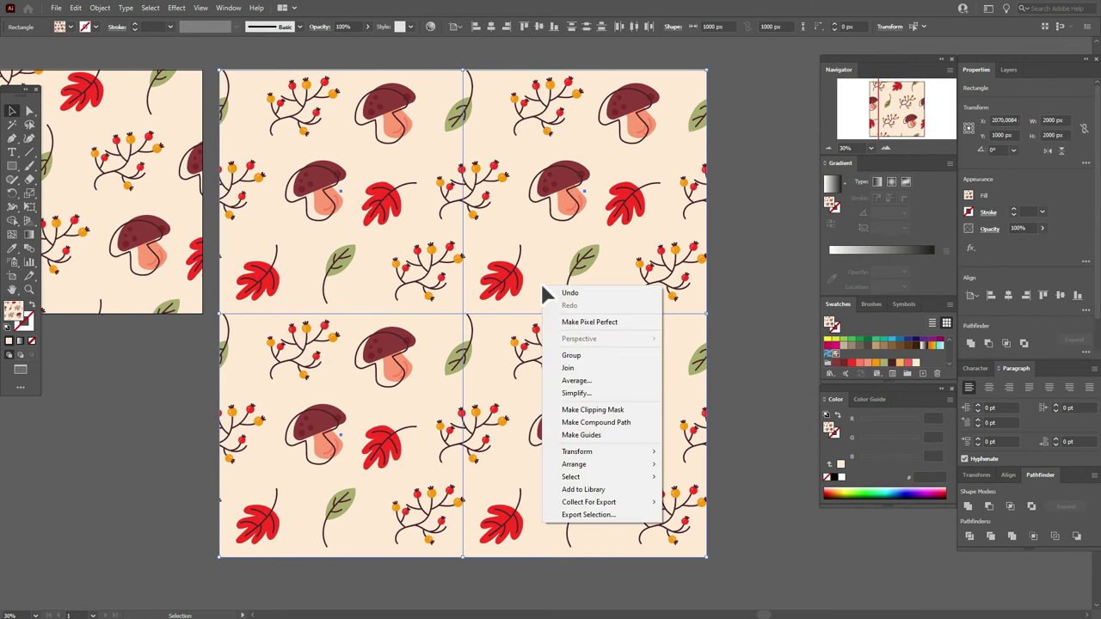
{"action": "mouse_move", "coordinate": [608, 452]}
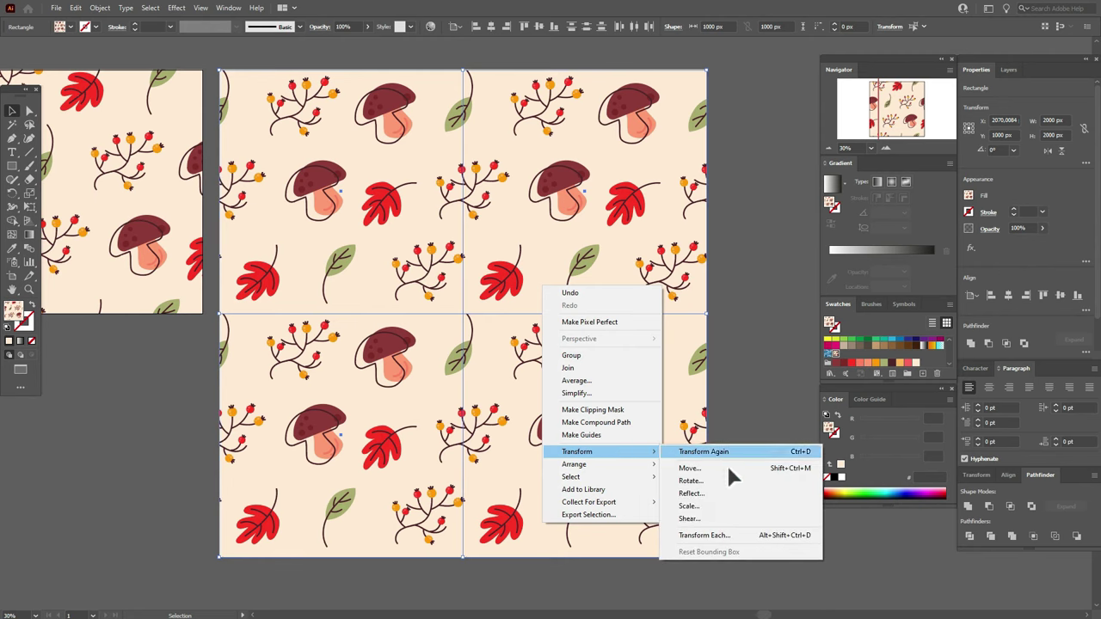
{"action": "left_click", "coordinate": [711, 498]}
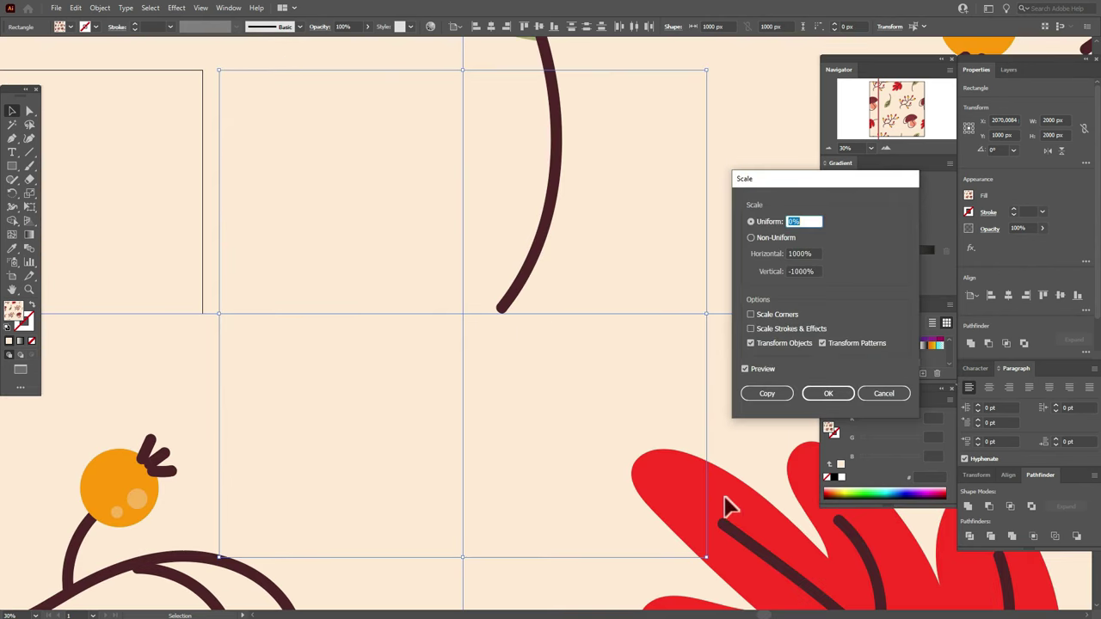
{"action": "left_click", "coordinate": [751, 343]}
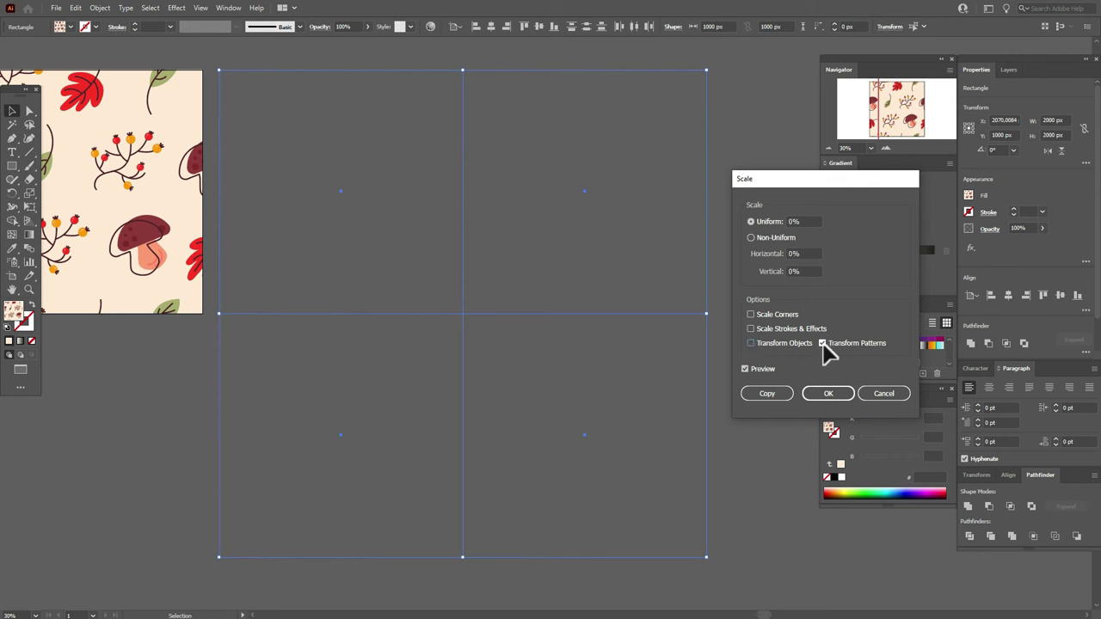
{"action": "double_click", "coordinate": [791, 222]}
{"action": "type", "text": "60"}
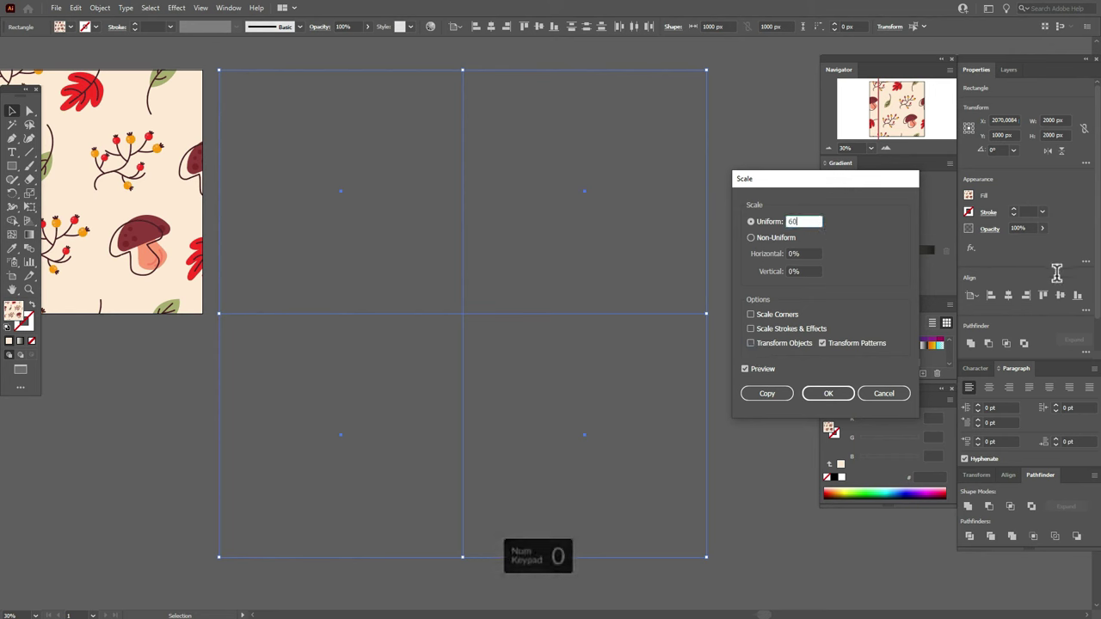
Compare the artwork with the scaling preview off and on, apply the scaling and clear the selection.
{"action": "left_click", "coordinate": [757, 369]}
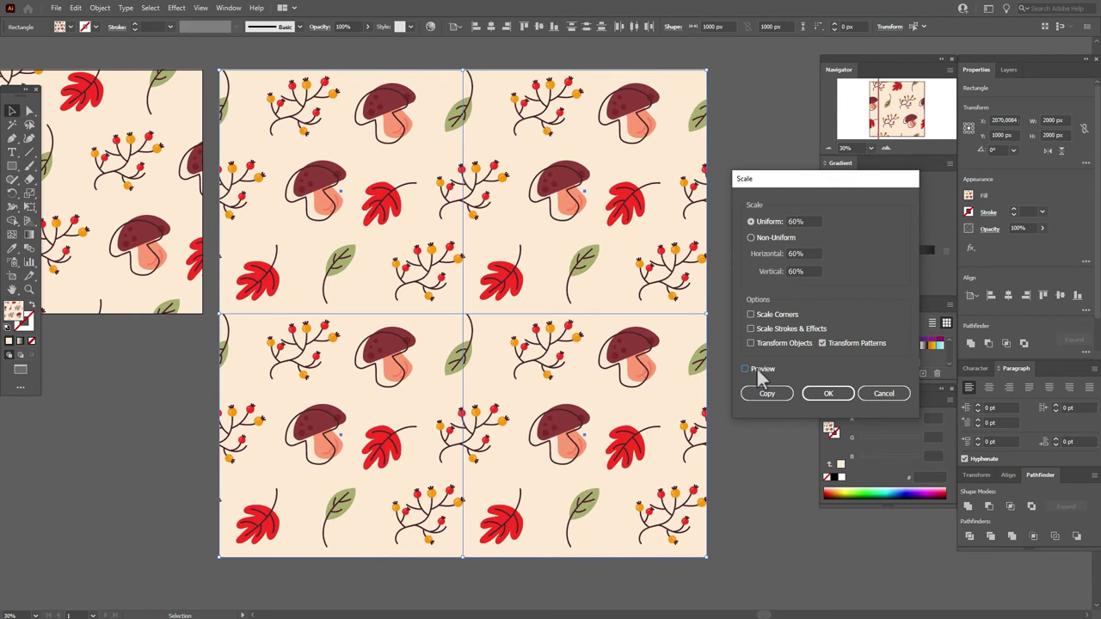
{"action": "left_click", "coordinate": [757, 369]}
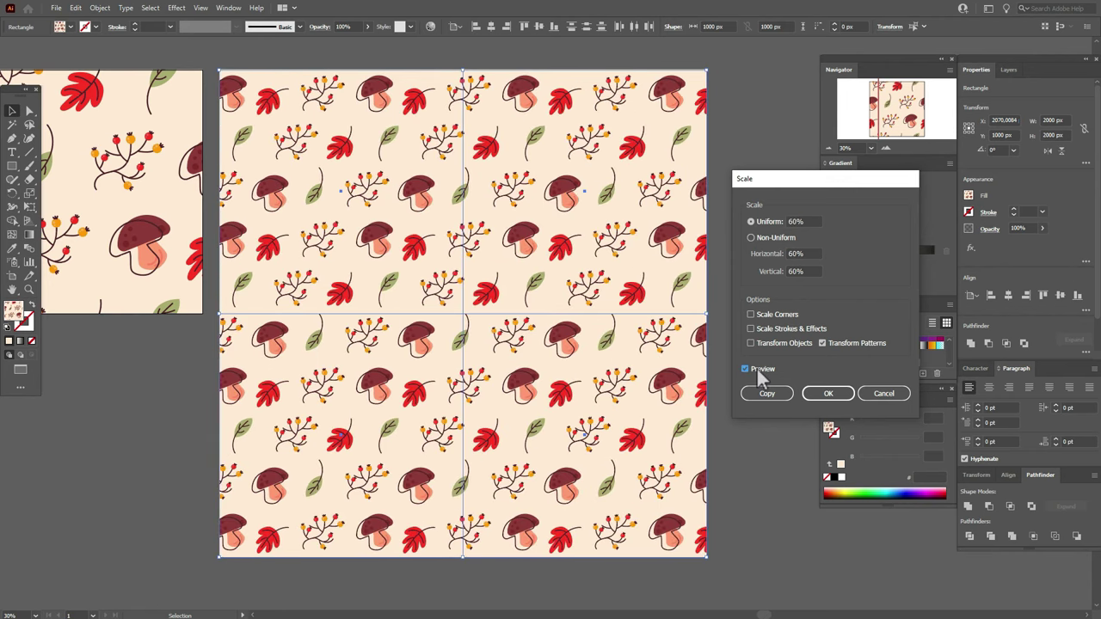
{"action": "left_click", "coordinate": [757, 369]}
{"action": "left_click", "coordinate": [757, 369]}
{"action": "left_click", "coordinate": [826, 395]}
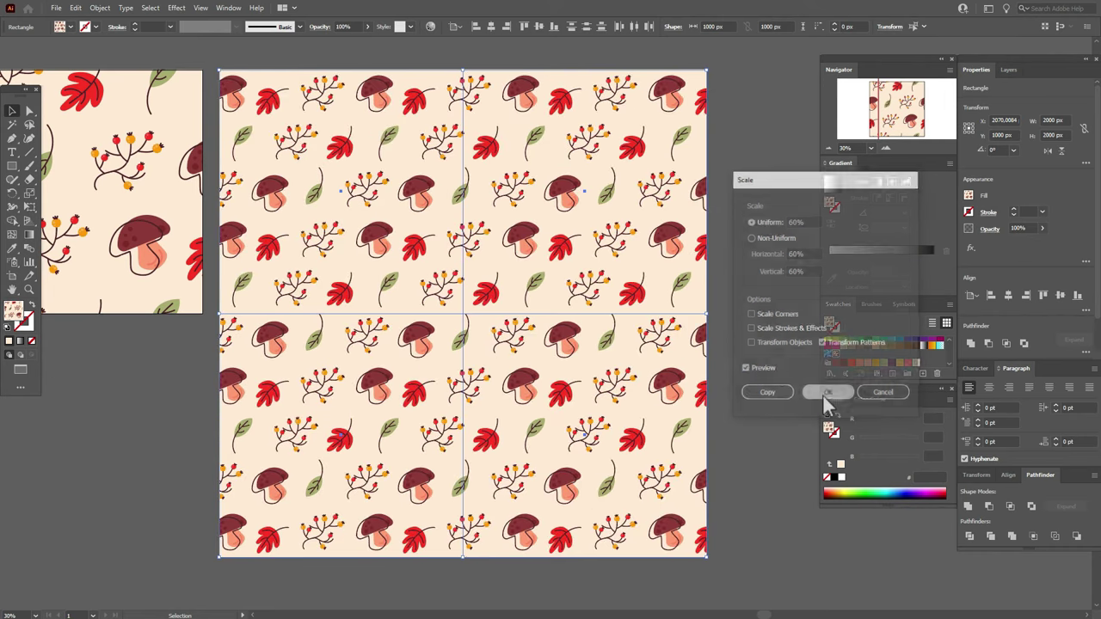
{"action": "left_click", "coordinate": [764, 370]}
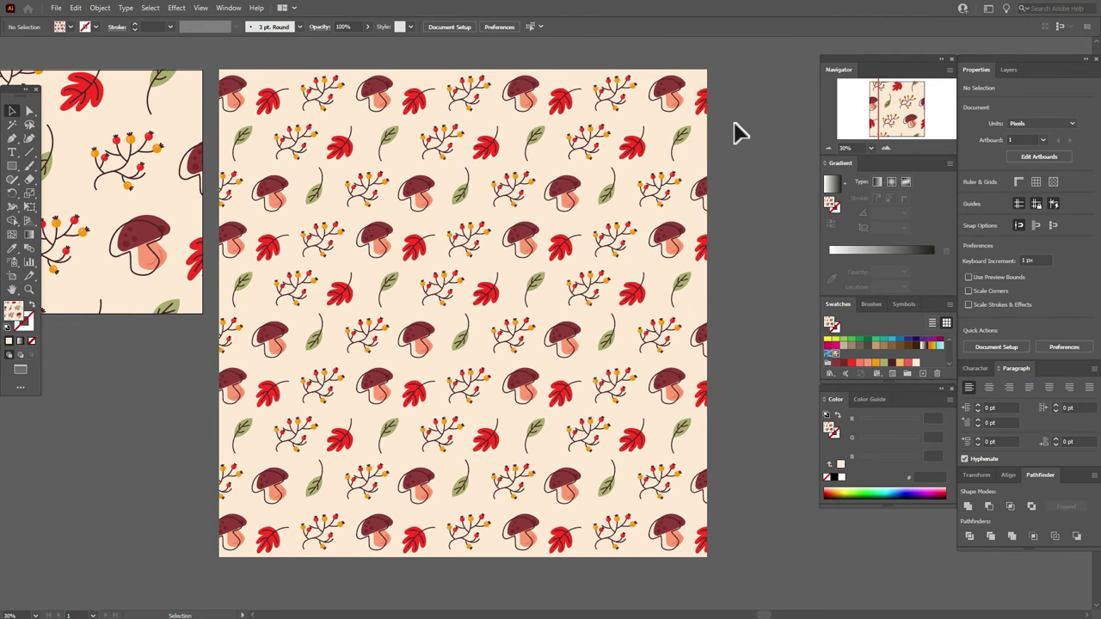
Delete the four pattern squares and draw a pattern-filled rectangle about 2151 × 1709 px beside the original tile.
{"action": "left_click", "coordinate": [320, 463]}
{"action": "key", "text": "Delete"}
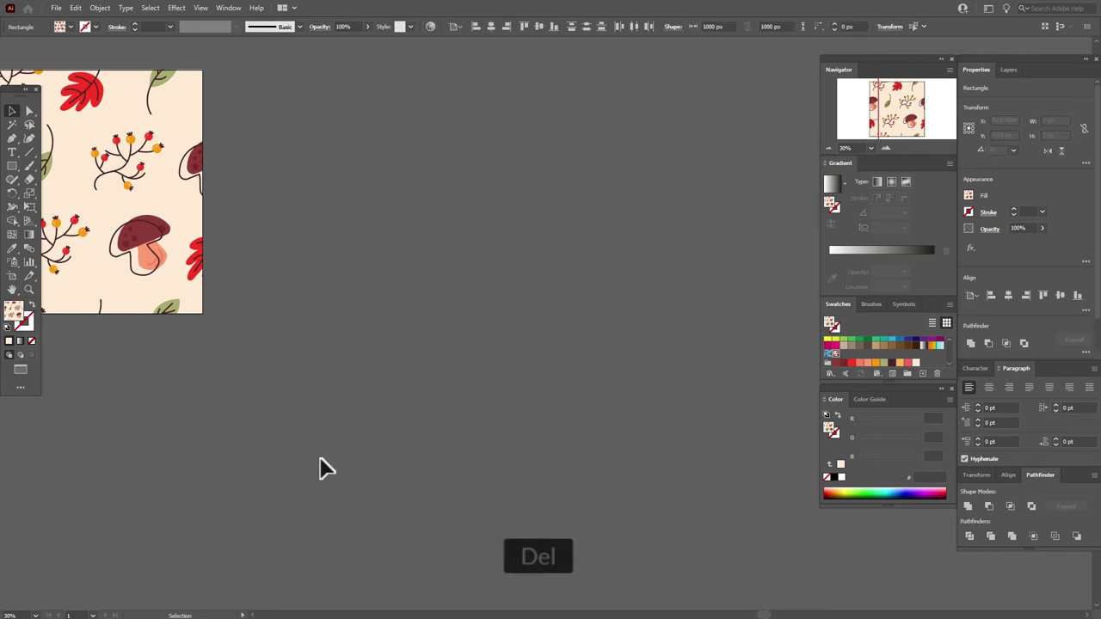
{"action": "left_click", "coordinate": [12, 166]}
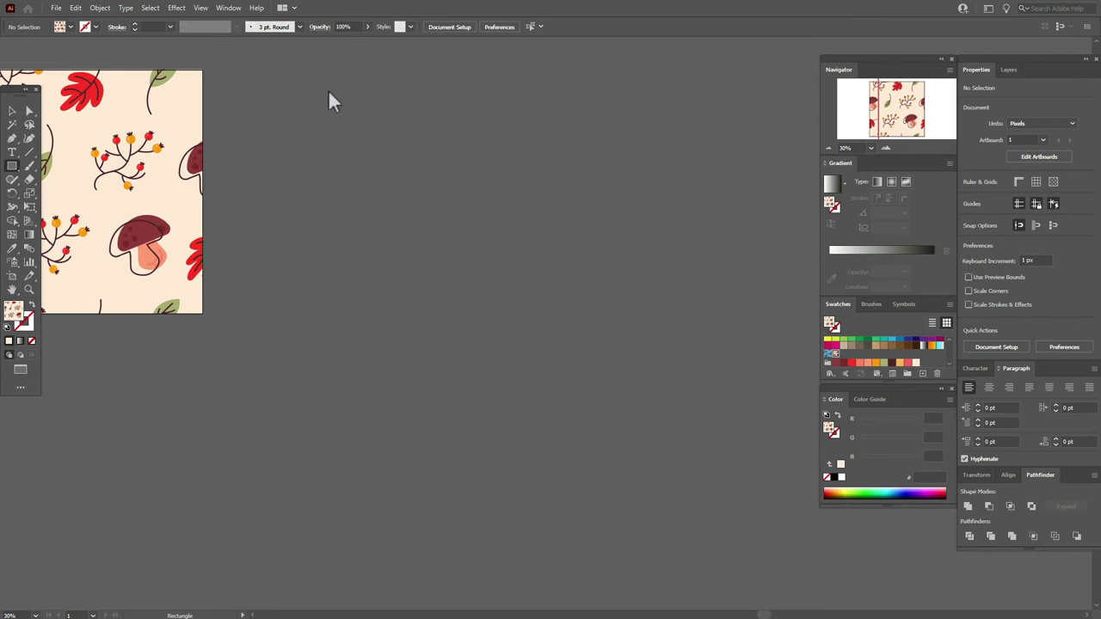
{"action": "left_click_drag", "start_coordinate": [221, 70], "coordinate": [746, 488]}
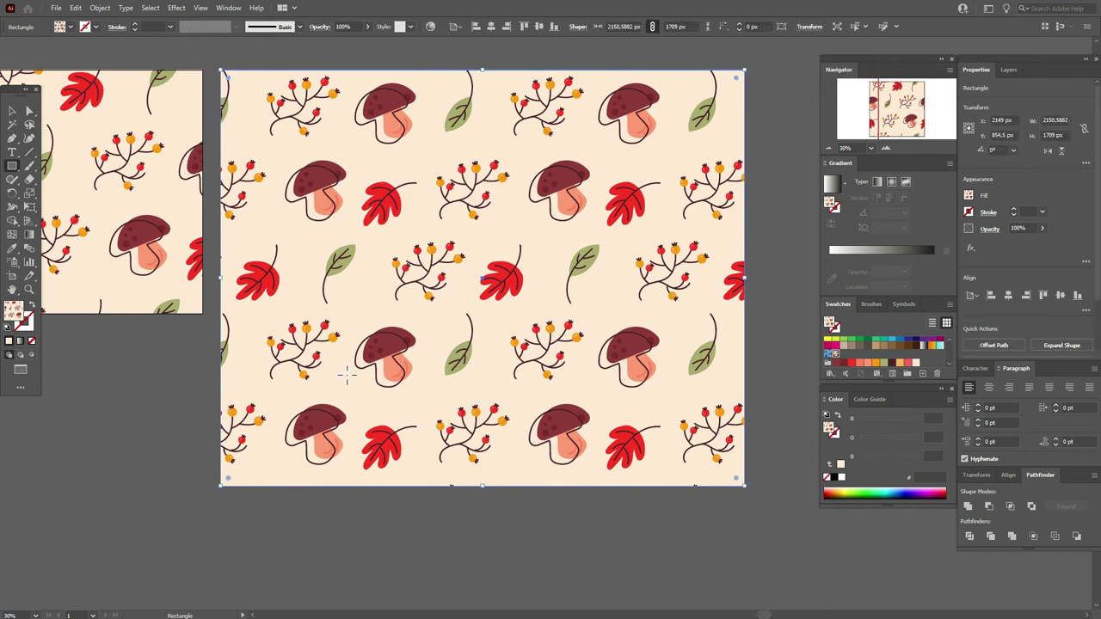
Scale only the pattern inside the large rectangle uniformly to 60%, leaving the object itself out of the transform.
{"action": "right_click", "coordinate": [423, 249]}
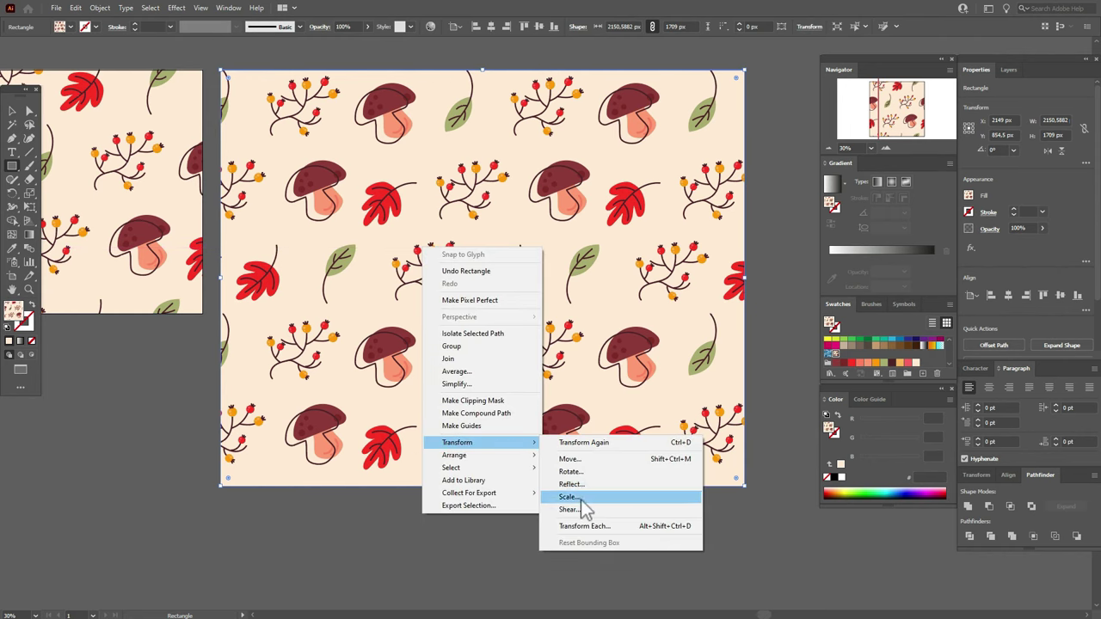
{"action": "left_click", "coordinate": [582, 500]}
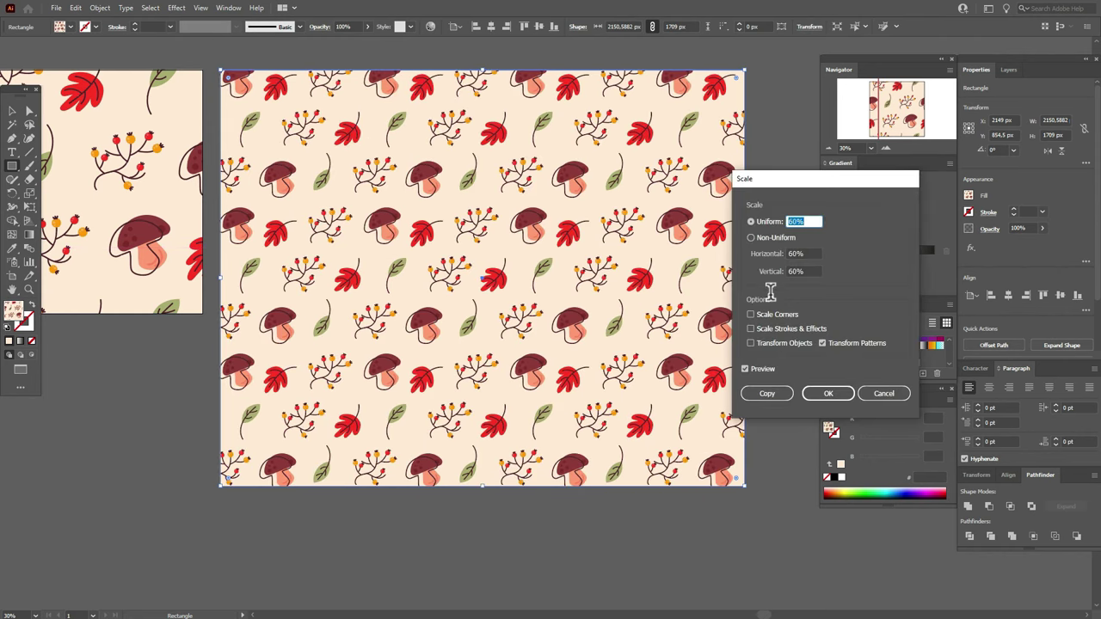
{"action": "left_click", "coordinate": [822, 394]}
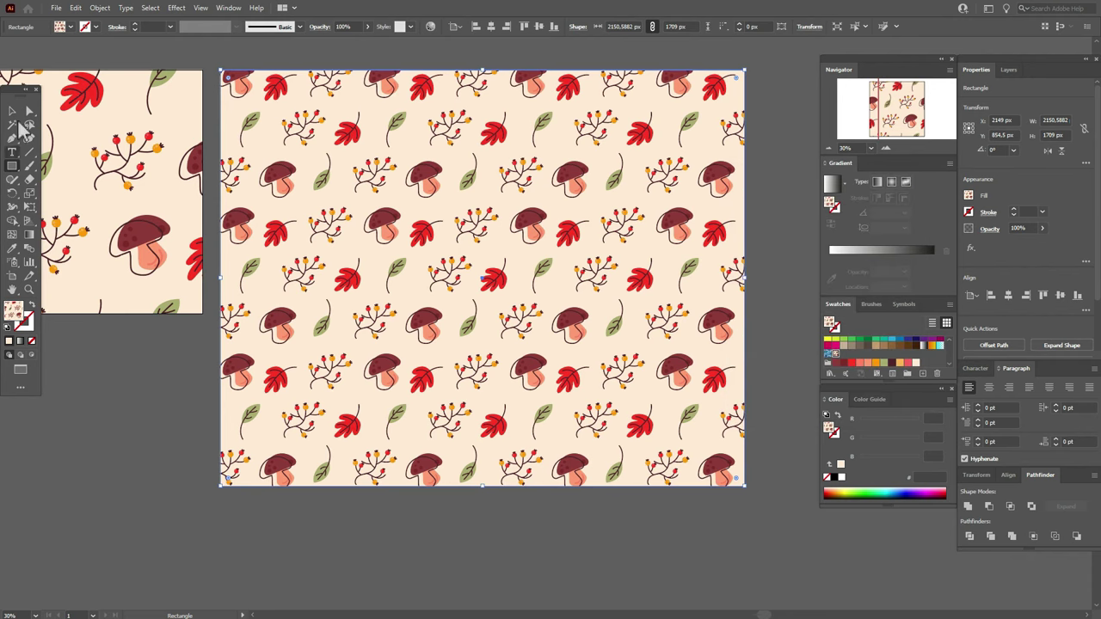
Reduce the rectangle's height to about 1241 px from its lower edge and reapply the autumn pattern swatch as its fill.
{"action": "left_click", "coordinate": [15, 110]}
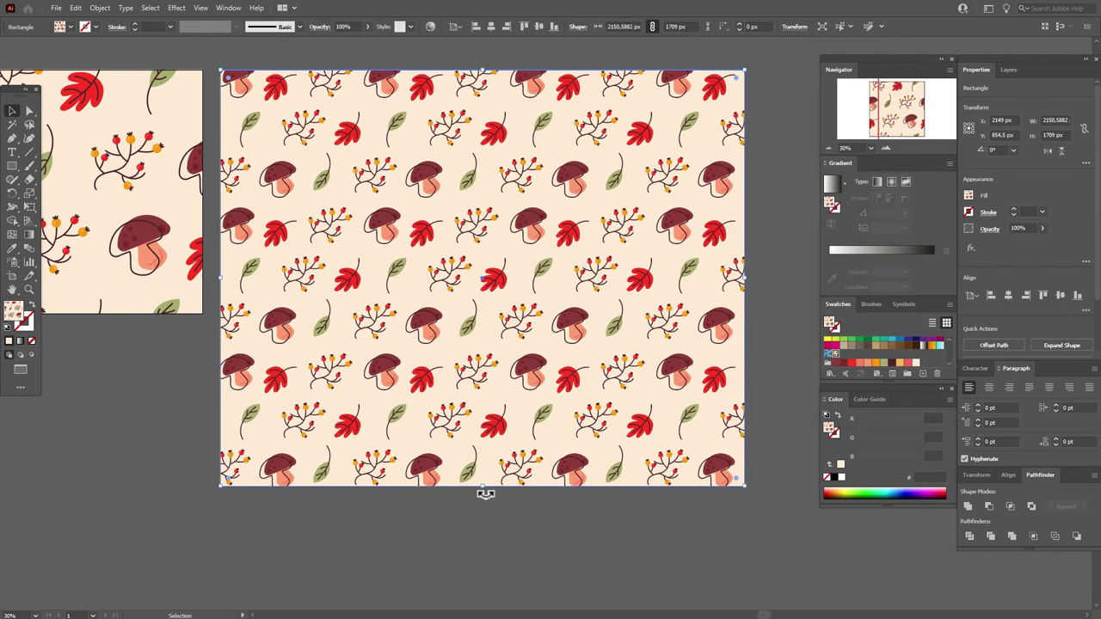
{"action": "left_click_drag", "start_coordinate": [486, 493], "coordinate": [490, 371]}
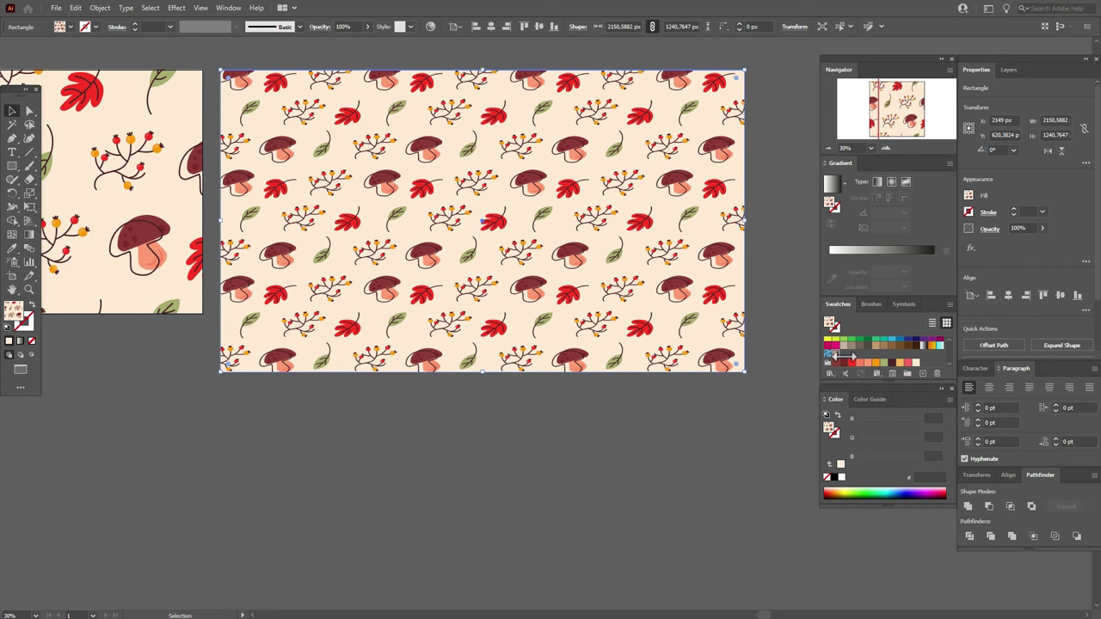
{"action": "left_click", "coordinate": [834, 354]}
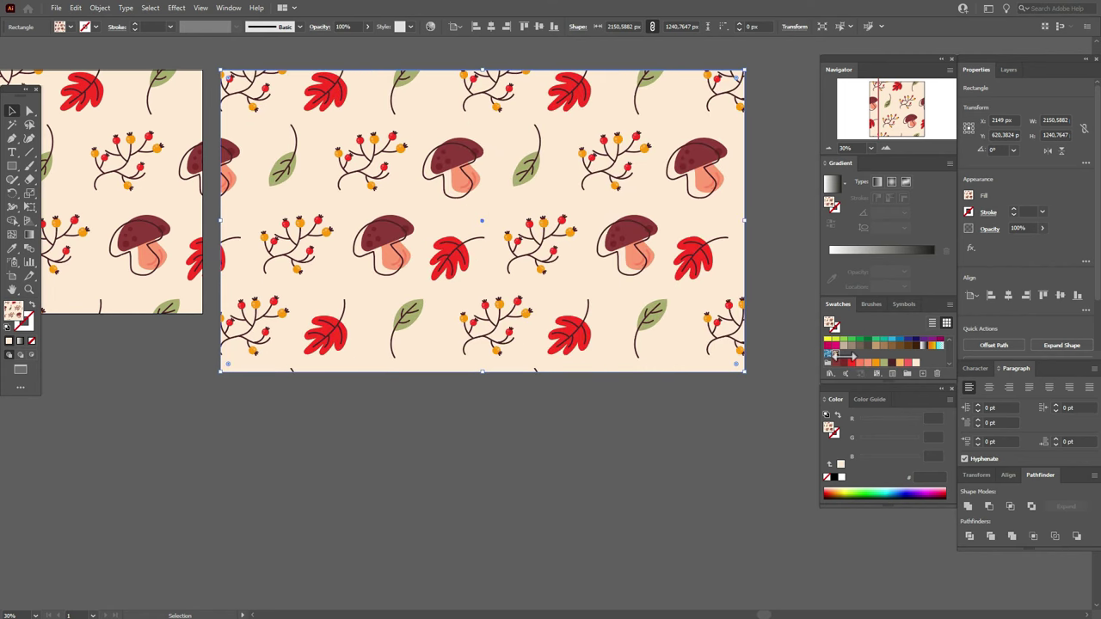
Scale the reapplied pattern in the rectangle uniformly to 60% with only patterns transformed, and clear the selection.
{"action": "right_click", "coordinate": [546, 232]}
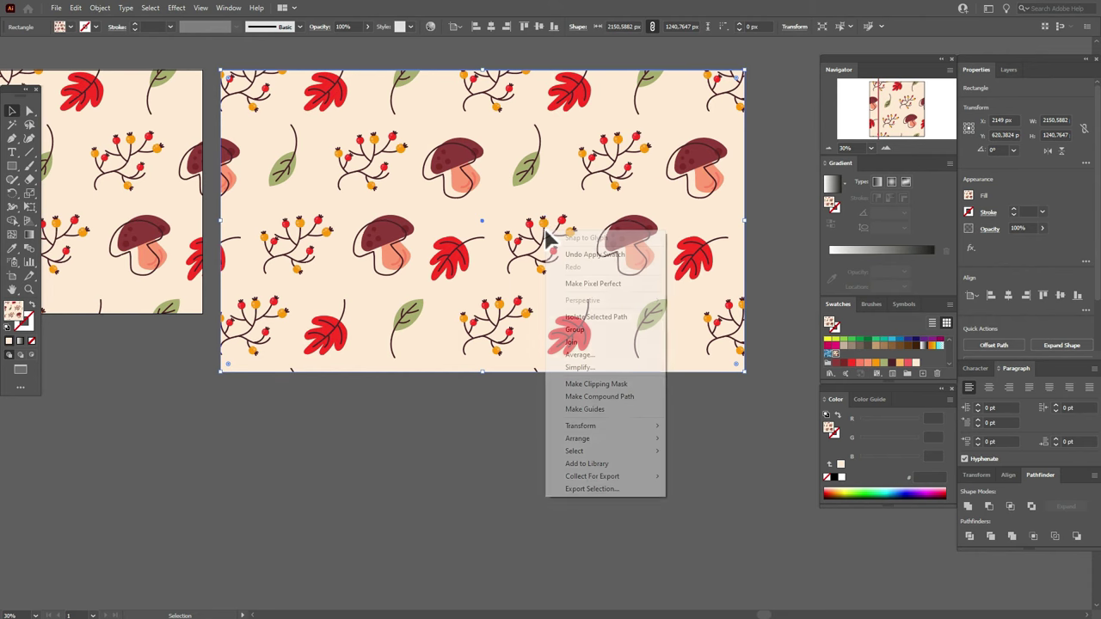
{"action": "mouse_move", "coordinate": [635, 427]}
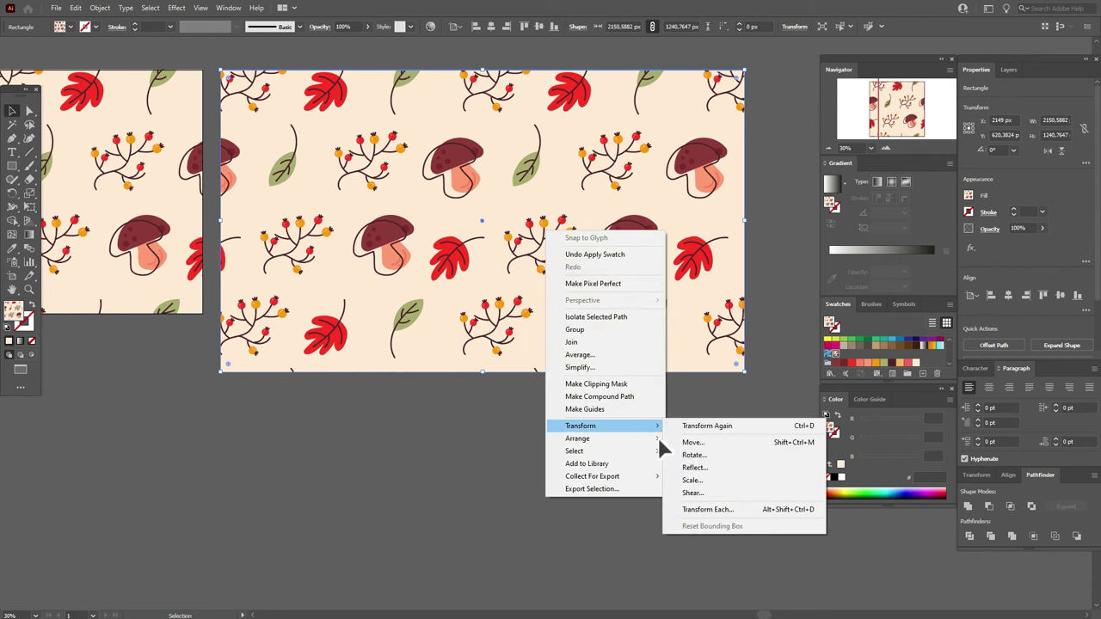
{"action": "left_click", "coordinate": [692, 480]}
{"action": "left_click", "coordinate": [813, 394]}
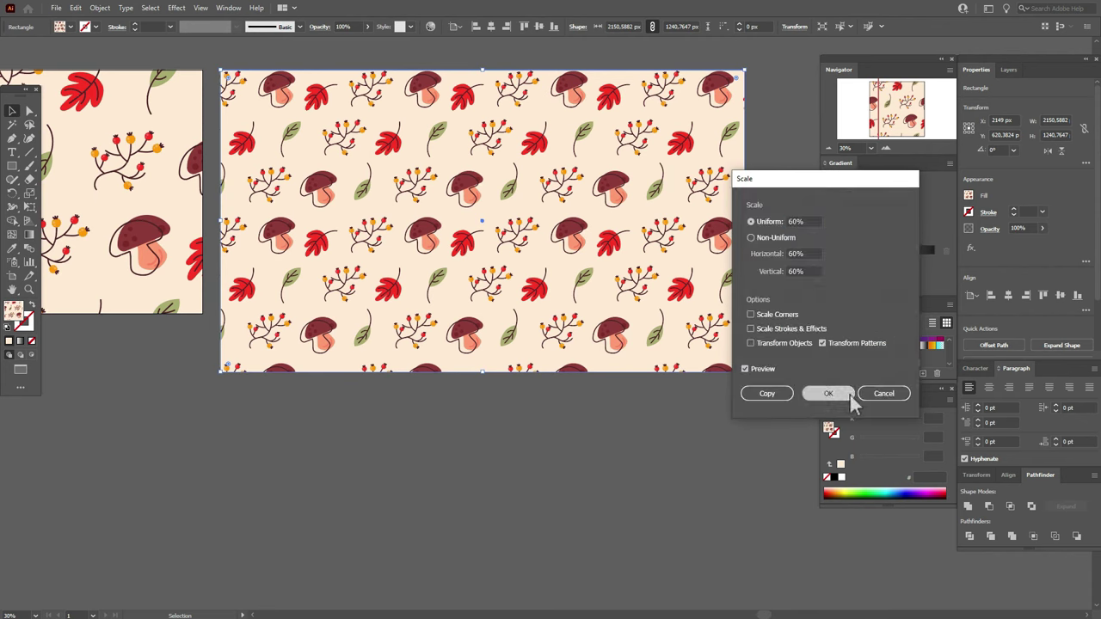
{"action": "left_click", "coordinate": [778, 423]}
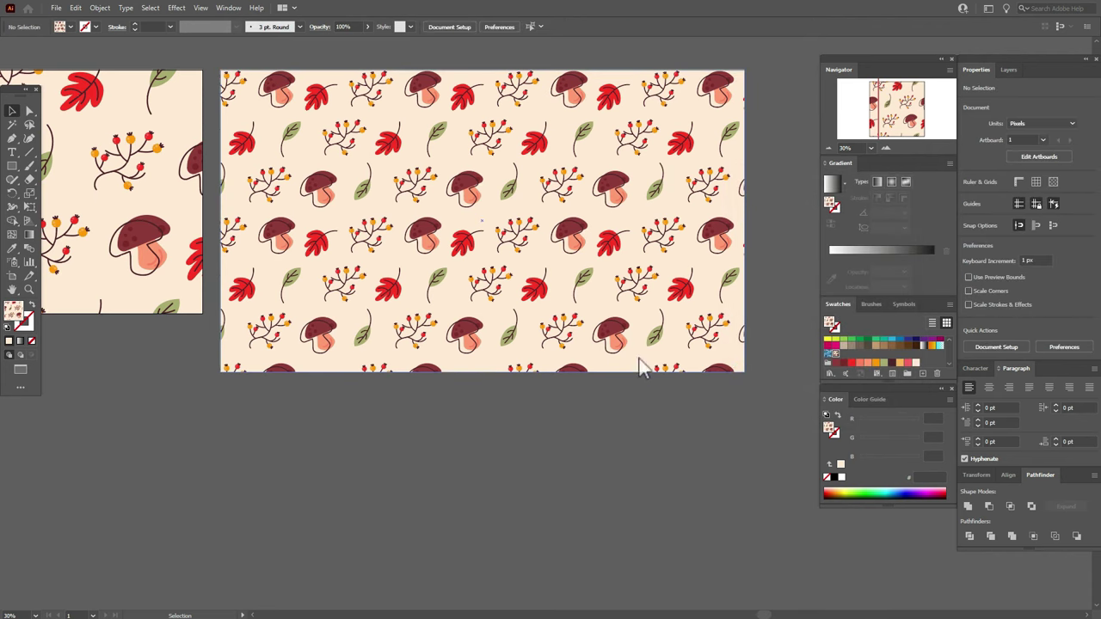
Delete the large pattern-filled rectangle so that only the original tile is kept.
{"action": "left_click", "coordinate": [312, 194]}
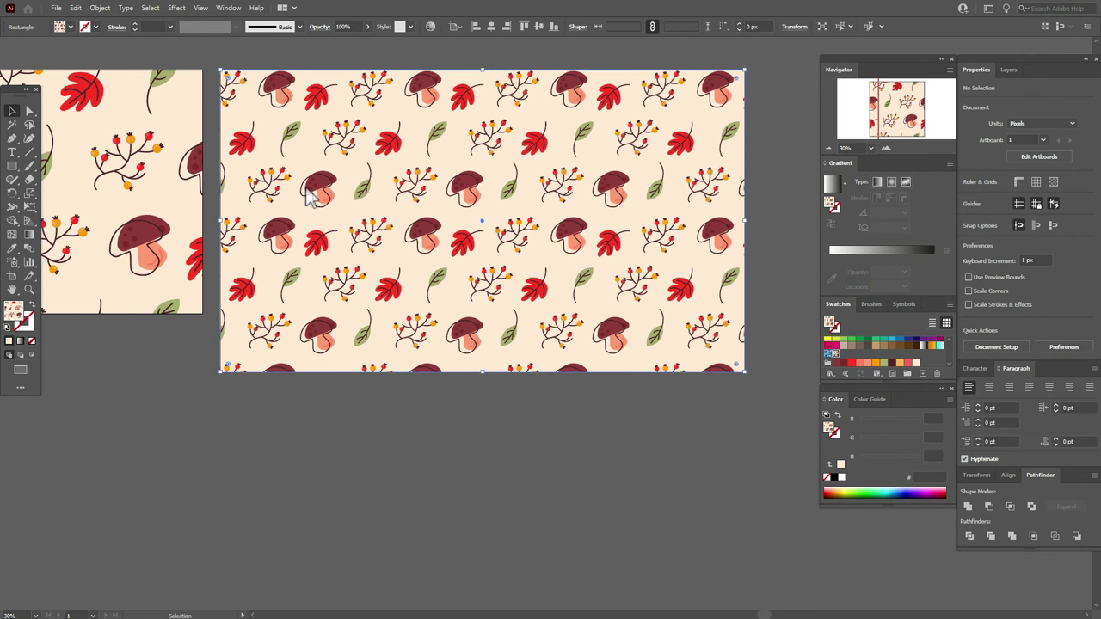
{"action": "left_click", "coordinate": [12, 289]}
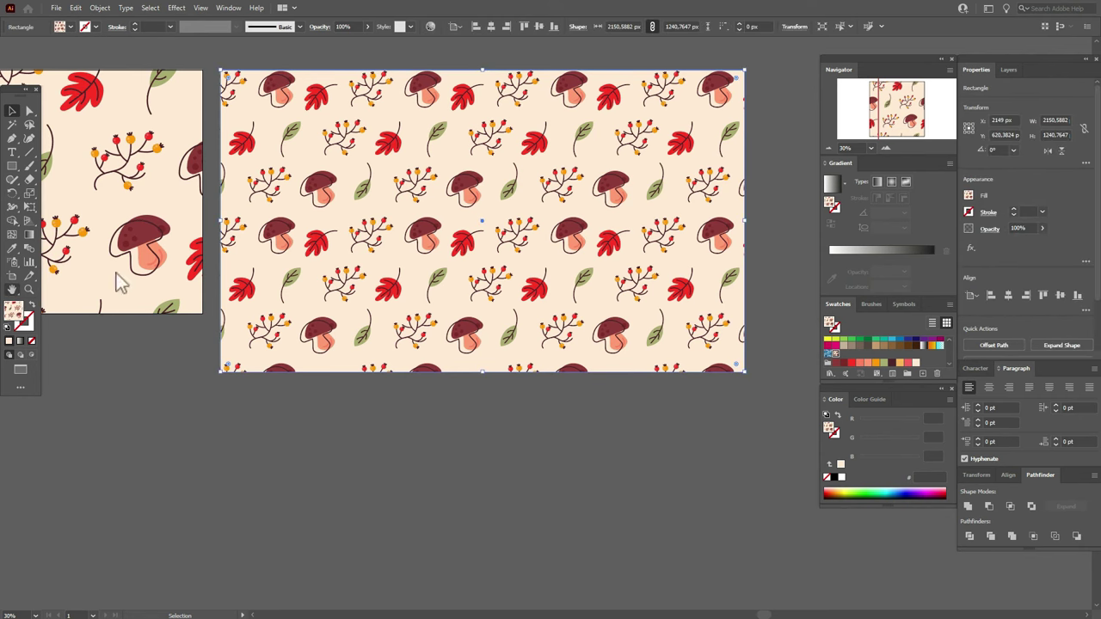
{"action": "left_click_drag", "start_coordinate": [263, 208], "coordinate": [343, 321]}
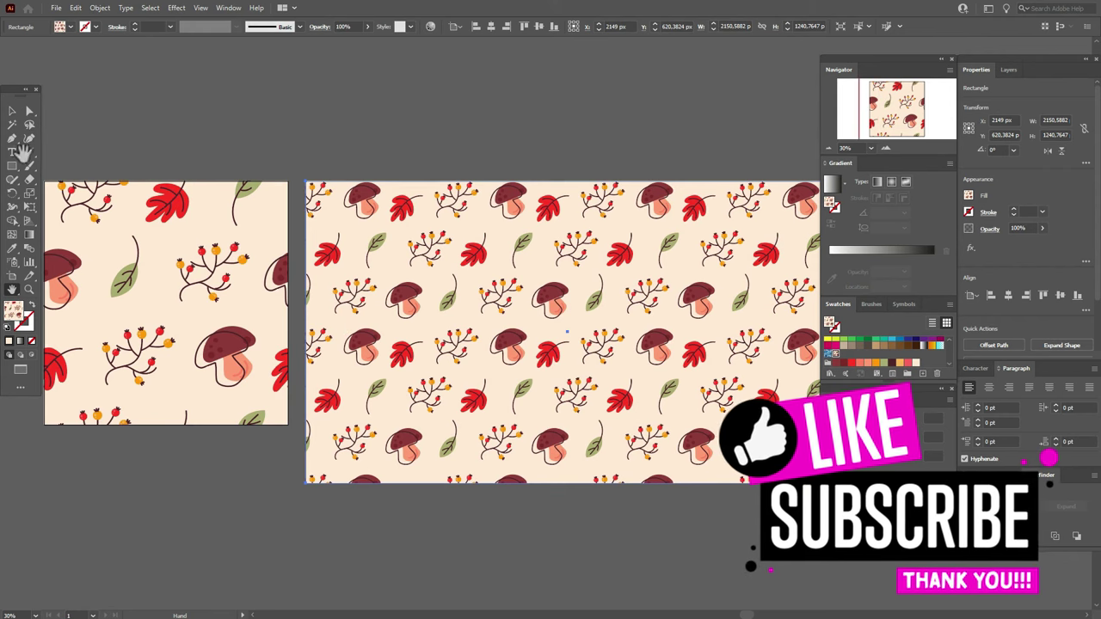
{"action": "key", "text": "v"}
{"action": "left_click", "coordinate": [273, 135]}
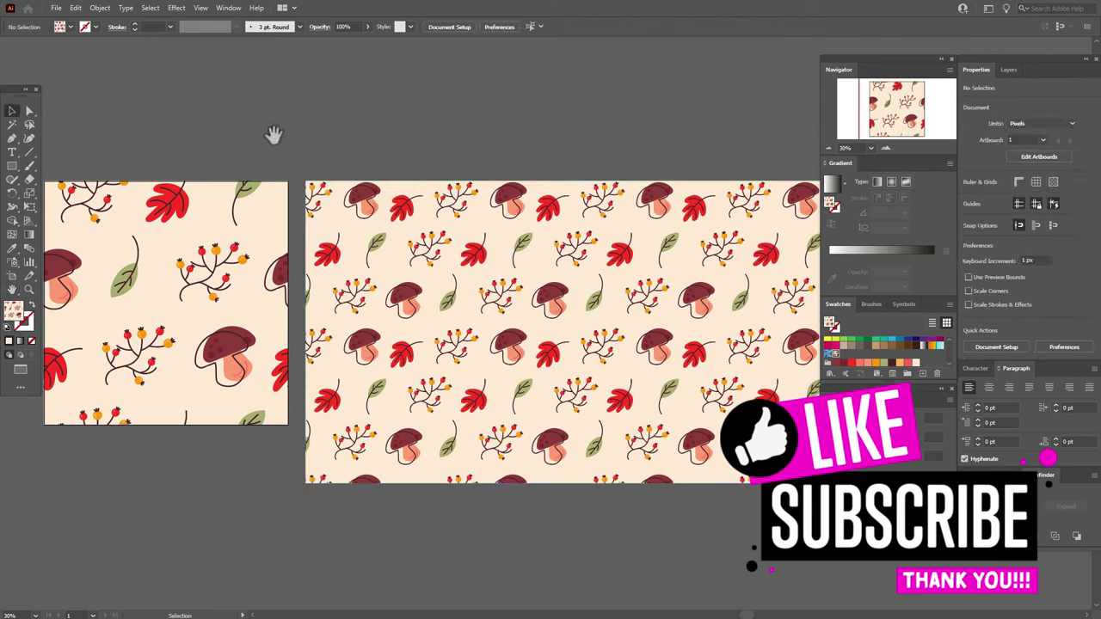
{"action": "left_click", "coordinate": [497, 394]}
{"action": "key", "text": "Delete"}
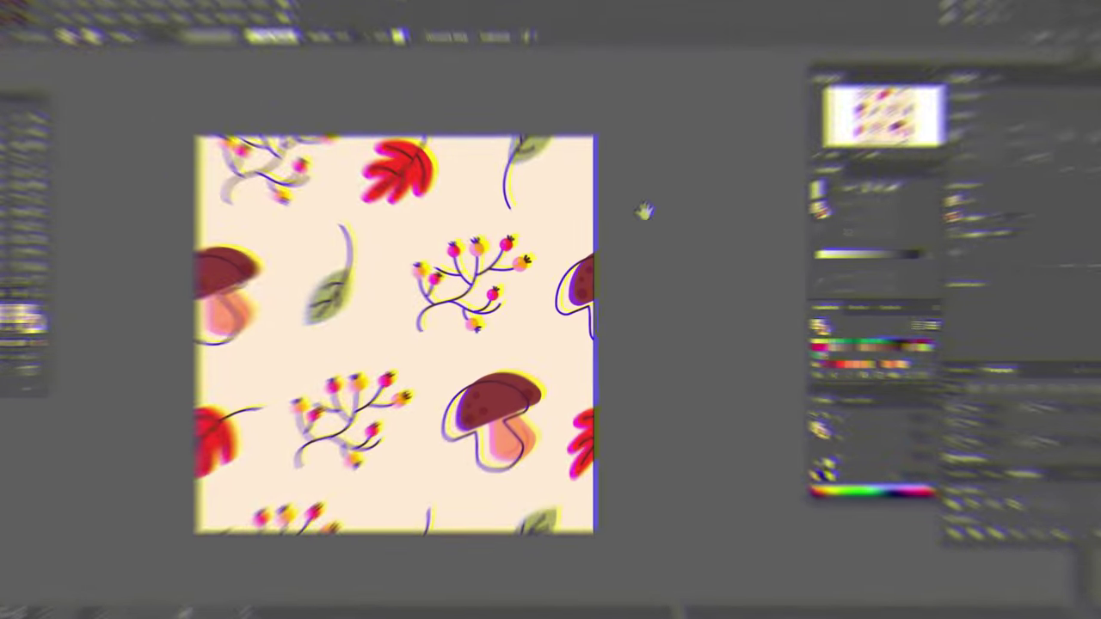